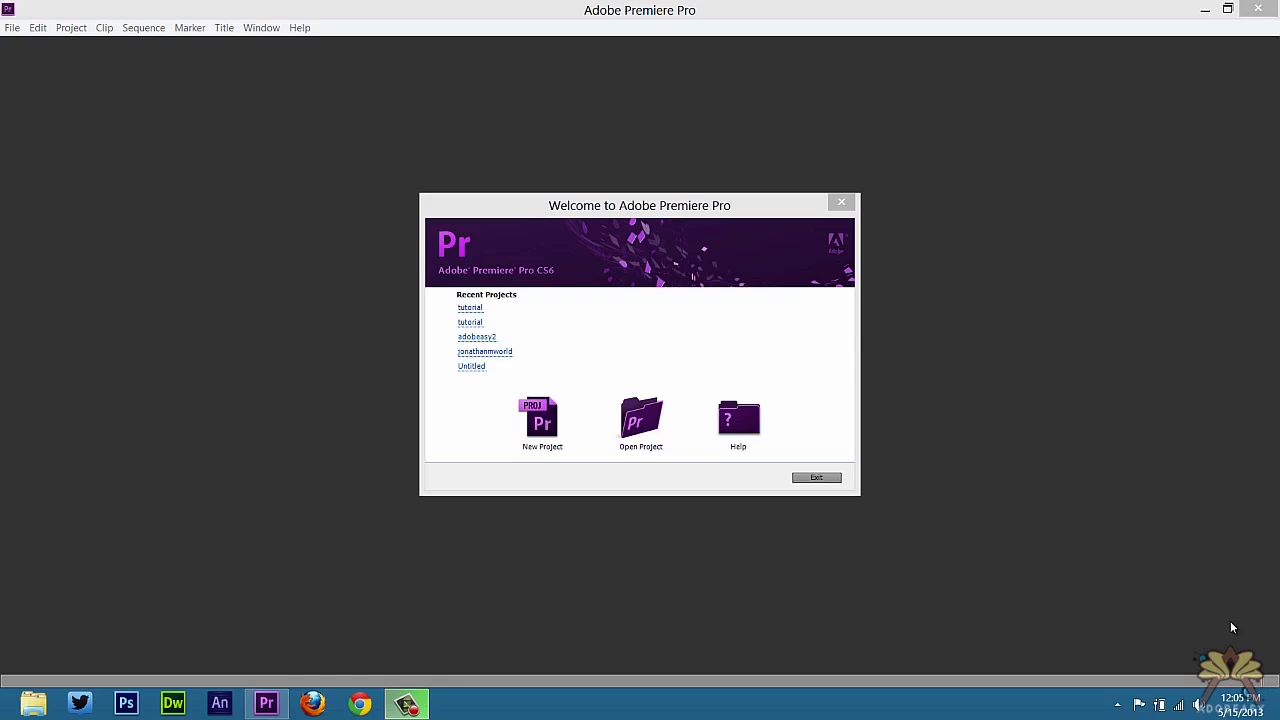
Create a new project named tutorial, keeping the preset general and scratch disk settings.
{"action": "left_click", "coordinate": [542, 422]}
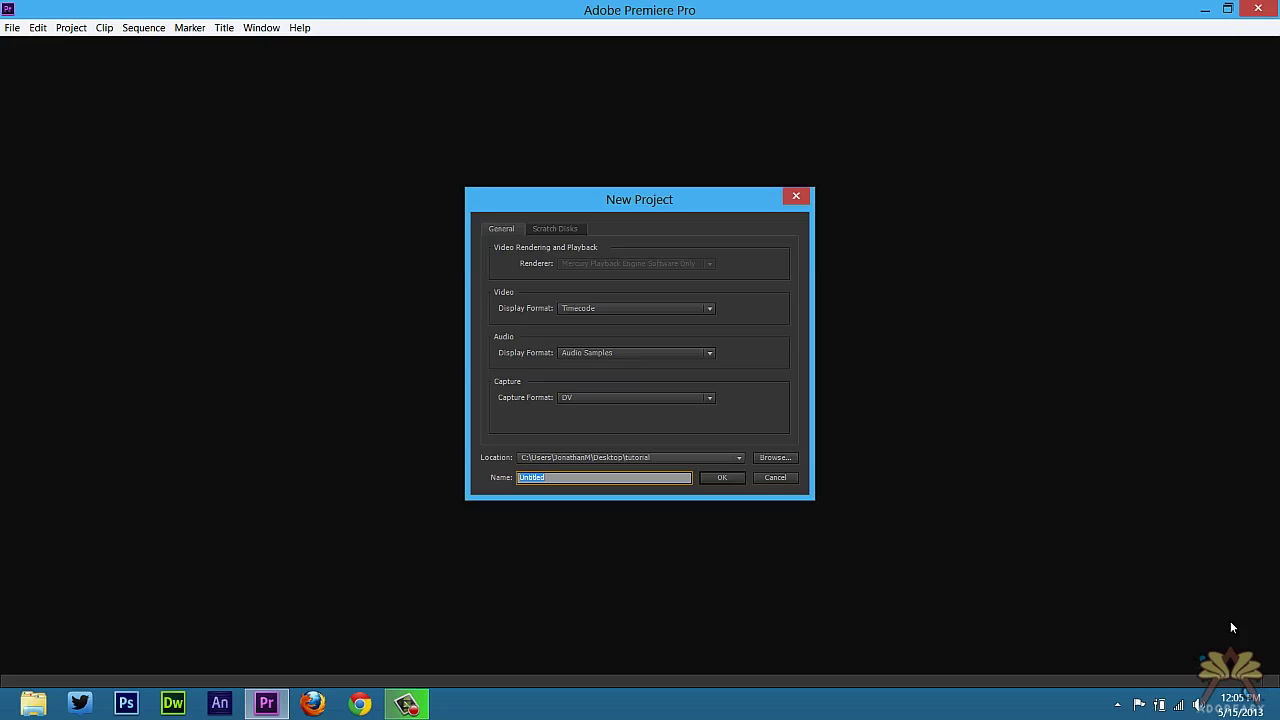
{"action": "key", "text": "BackSpace"}
{"action": "type", "text": "tutorial"}
{"action": "key", "text": "ctrl+Tab"}
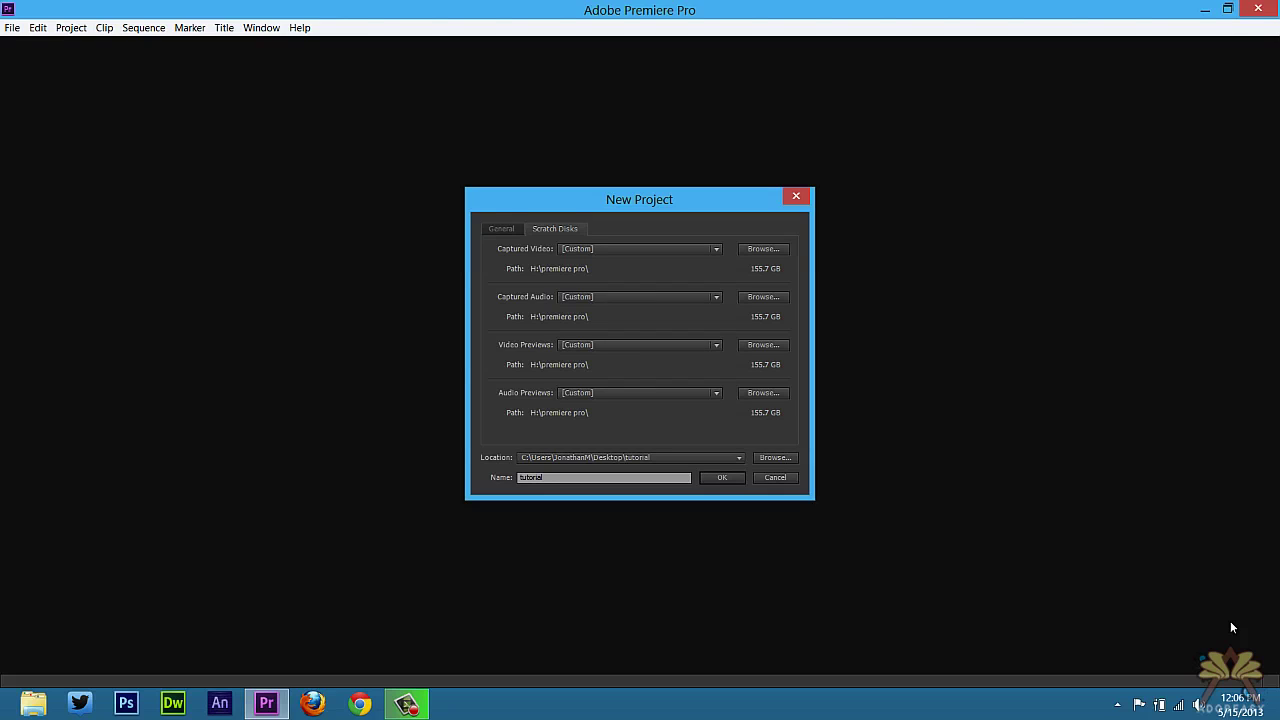
{"action": "key", "text": "ctrl+Tab"}
{"action": "key", "text": "Return"}
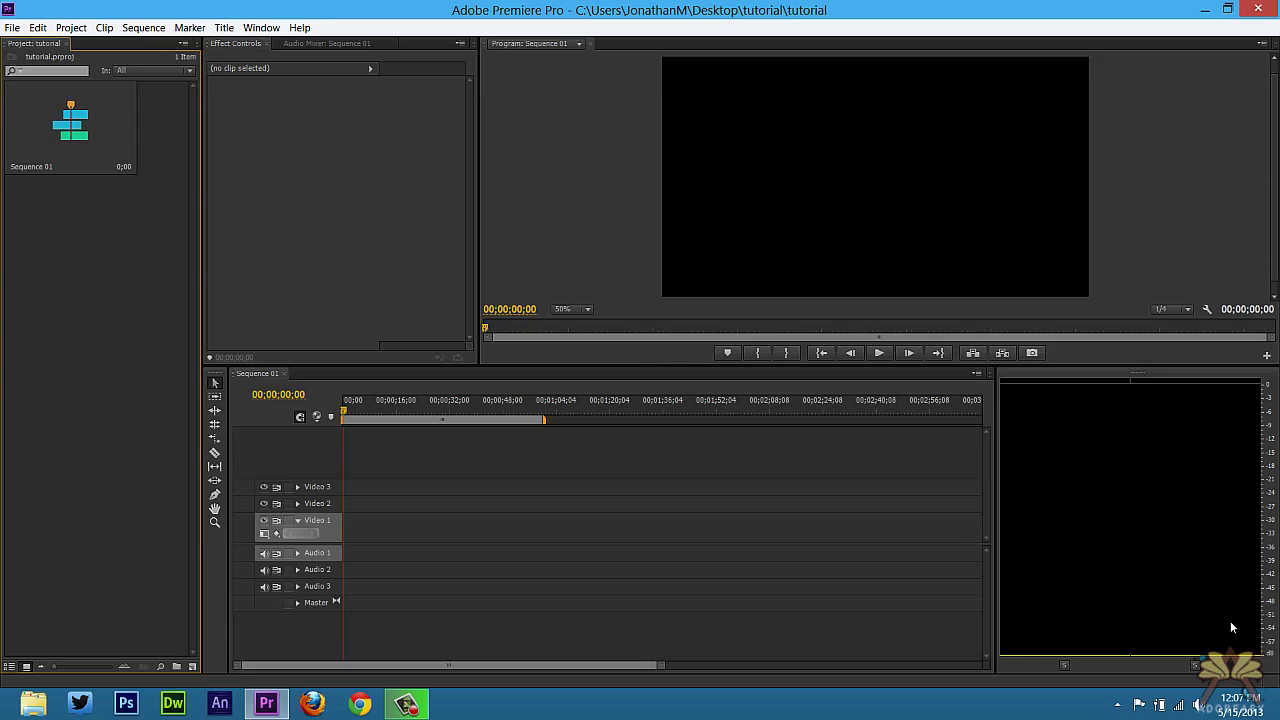
Import the recently used video file MVI_2655.MOV into the project.
{"action": "key", "text": "alt+f"}
{"action": "key", "text": "e"}
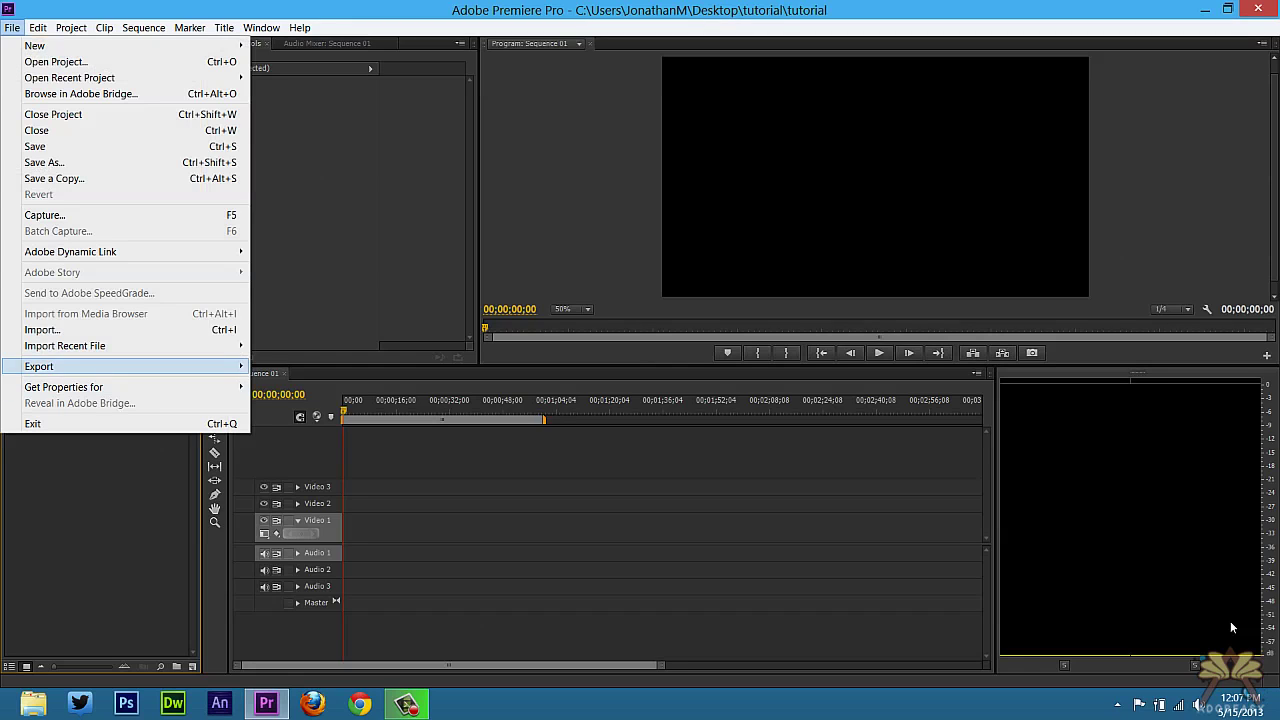
{"action": "key", "text": "Up"}
{"action": "key", "text": "Up"}
{"action": "key", "text": "Return"}
{"action": "key", "text": "Return"}
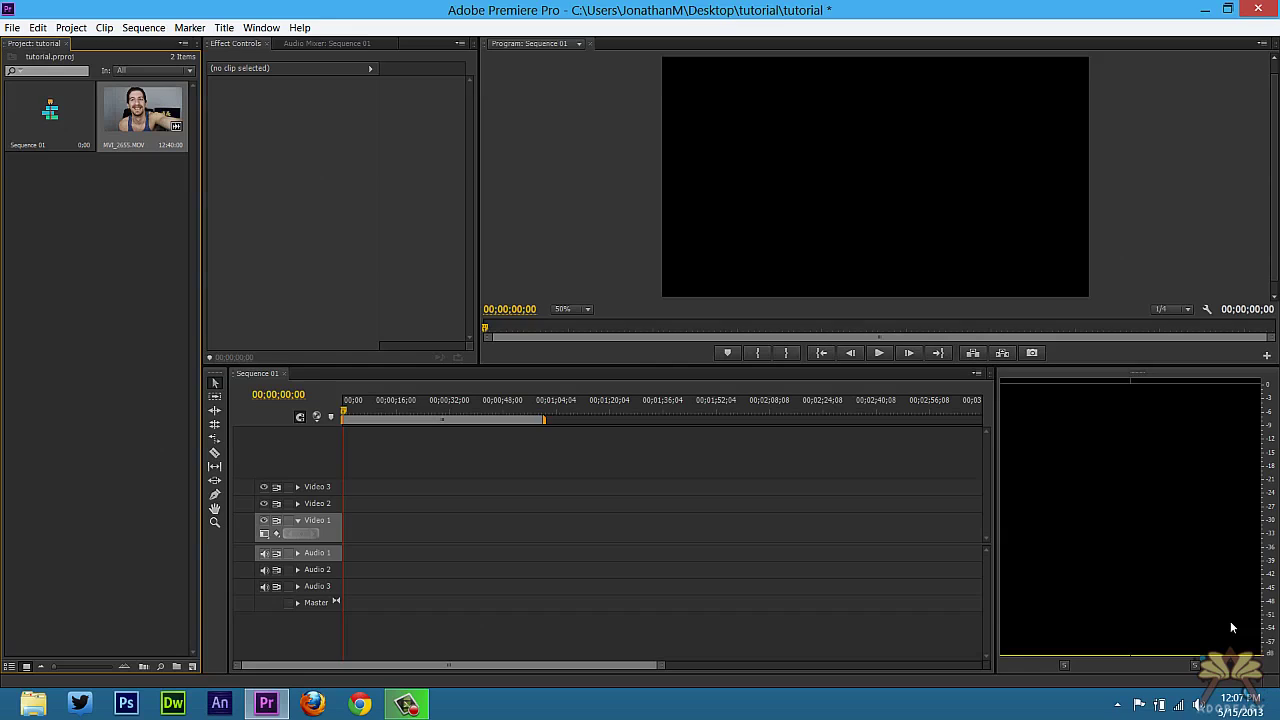
Place MVI_2655.MOV at the start of the Video 1 track and mute the Audio 1 track.
{"action": "left_click_drag", "start_coordinate": [143, 110], "coordinate": [347, 528]}
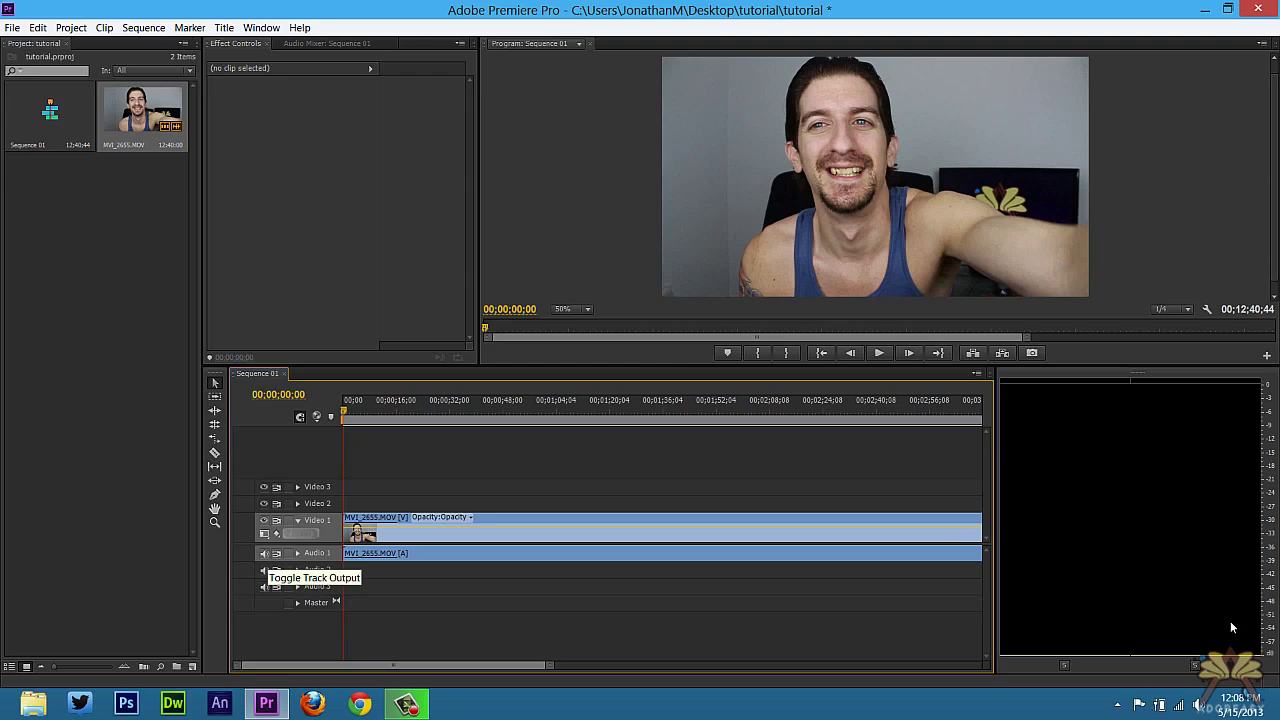
{"action": "left_click", "coordinate": [264, 553]}
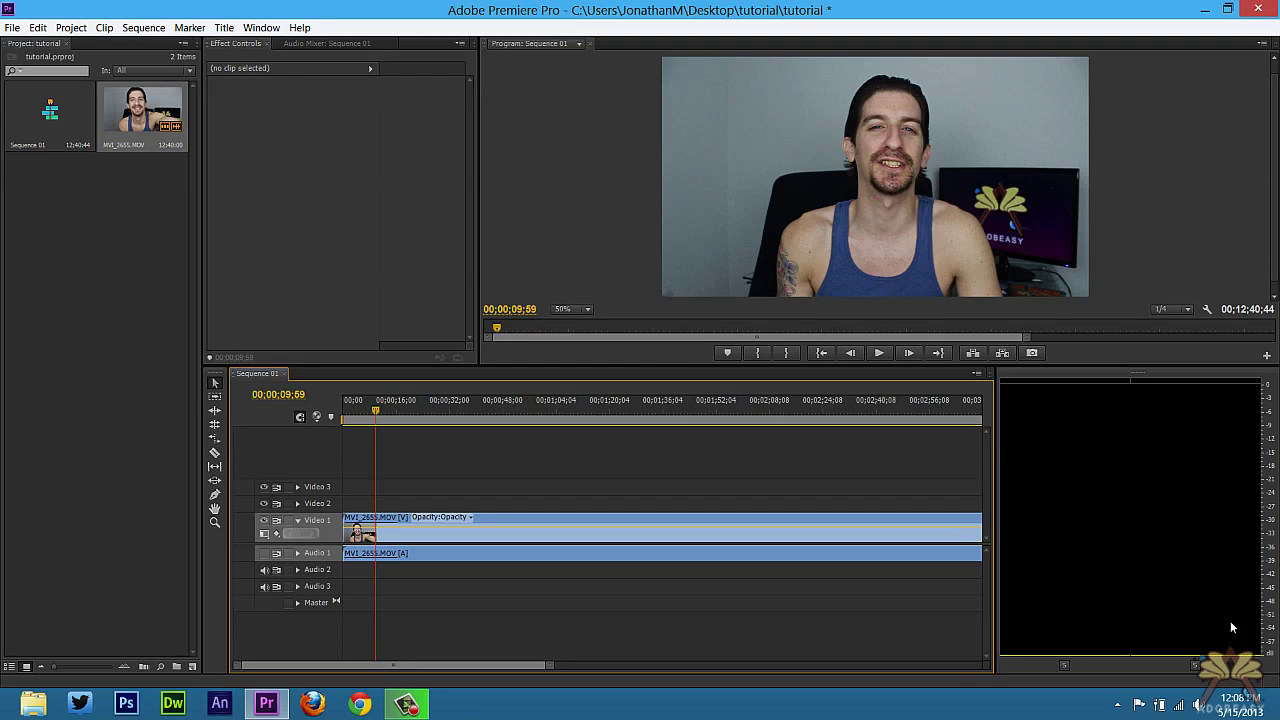
Widen the Tools panel so that its tools are arranged in two columns.
{"action": "key", "text": "alt+w"}
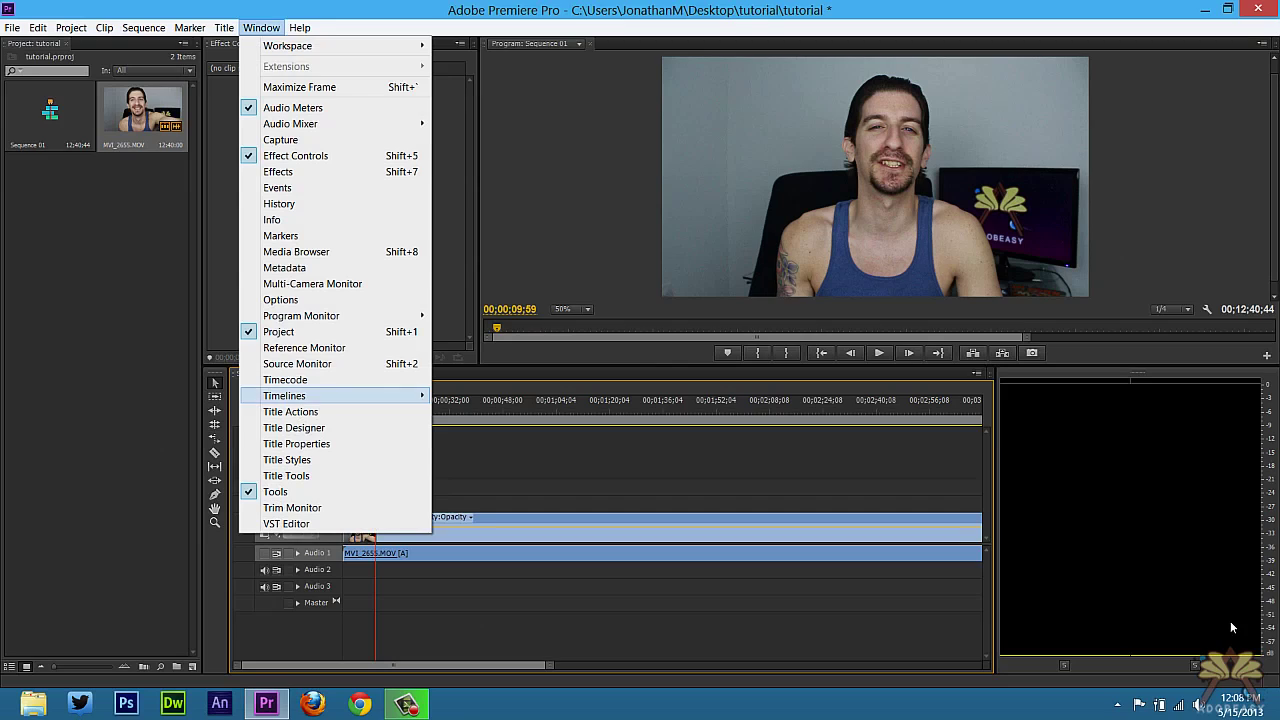
{"action": "key", "text": "Escape"}
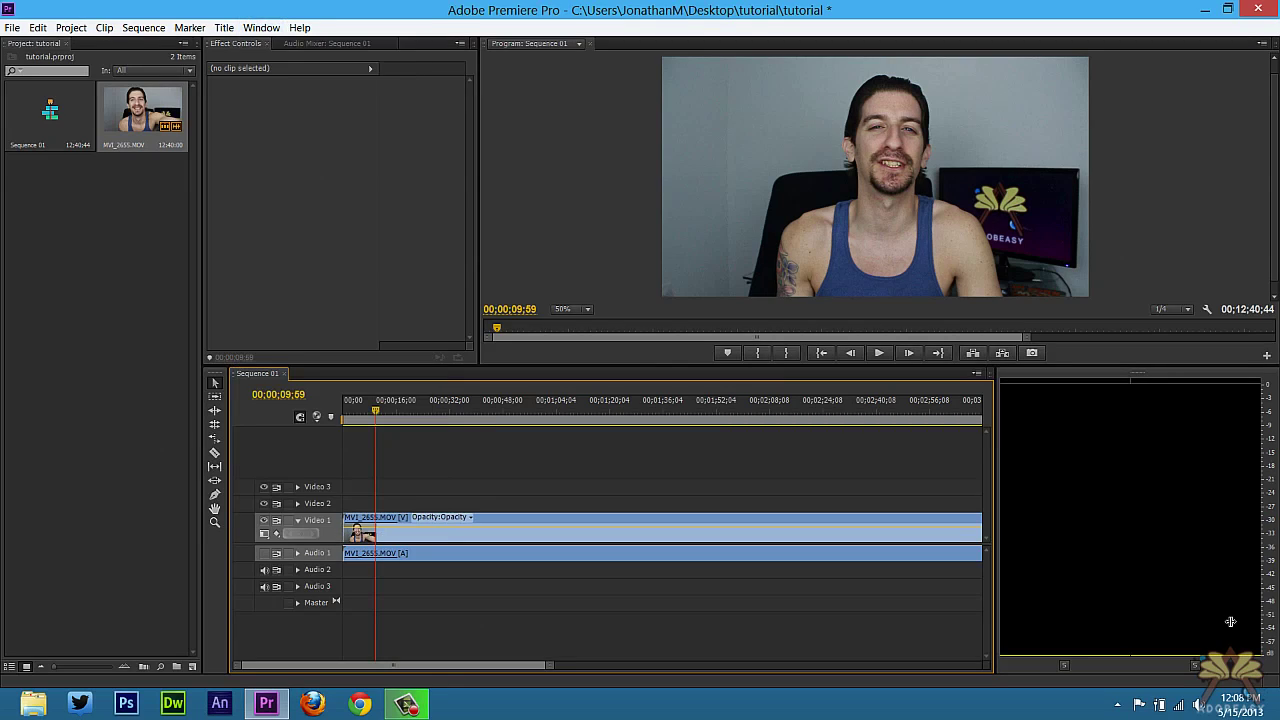
{"action": "mouse_move", "coordinate": [201, 500]}
{"action": "left_mouse_down"}
{"action": "mouse_move", "coordinate": [186, 500]}
{"action": "mouse_move", "coordinate": [231, 500]}
{"action": "left_mouse_up"}
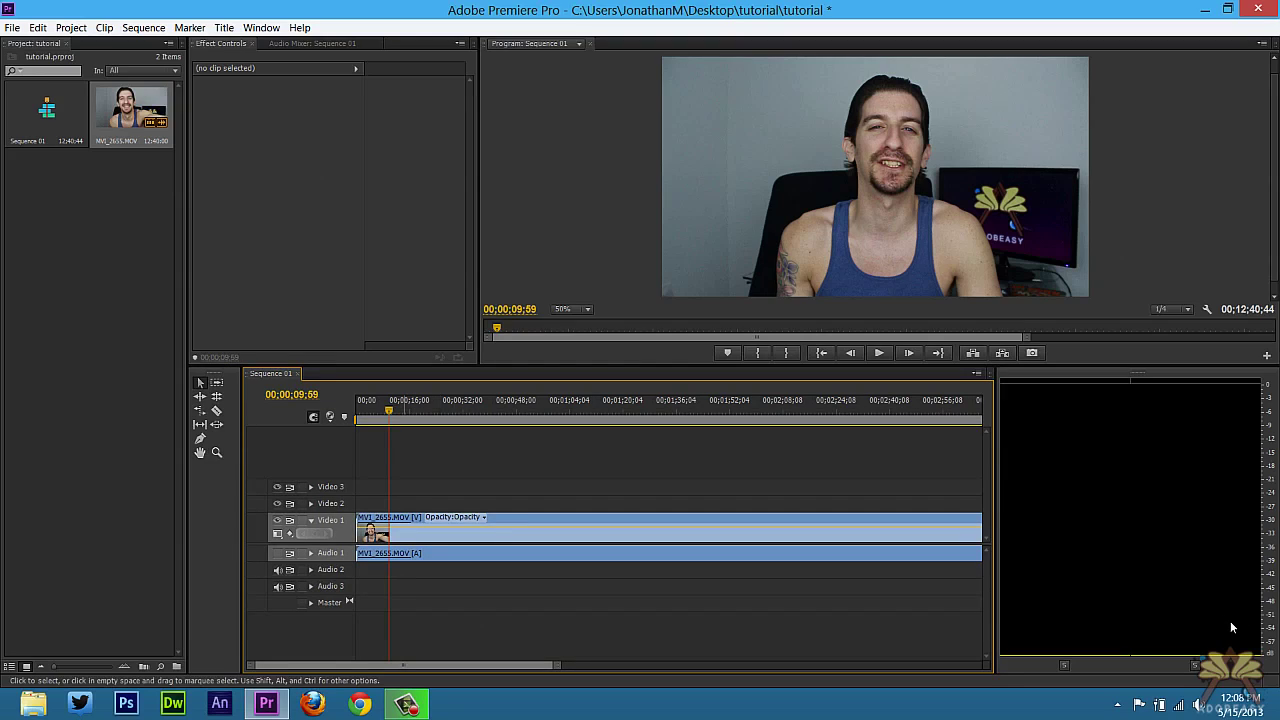
Split the clip at 00;00;09;59 and move the second piece further along the track, leaving a gap.
{"action": "key", "text": "c"}
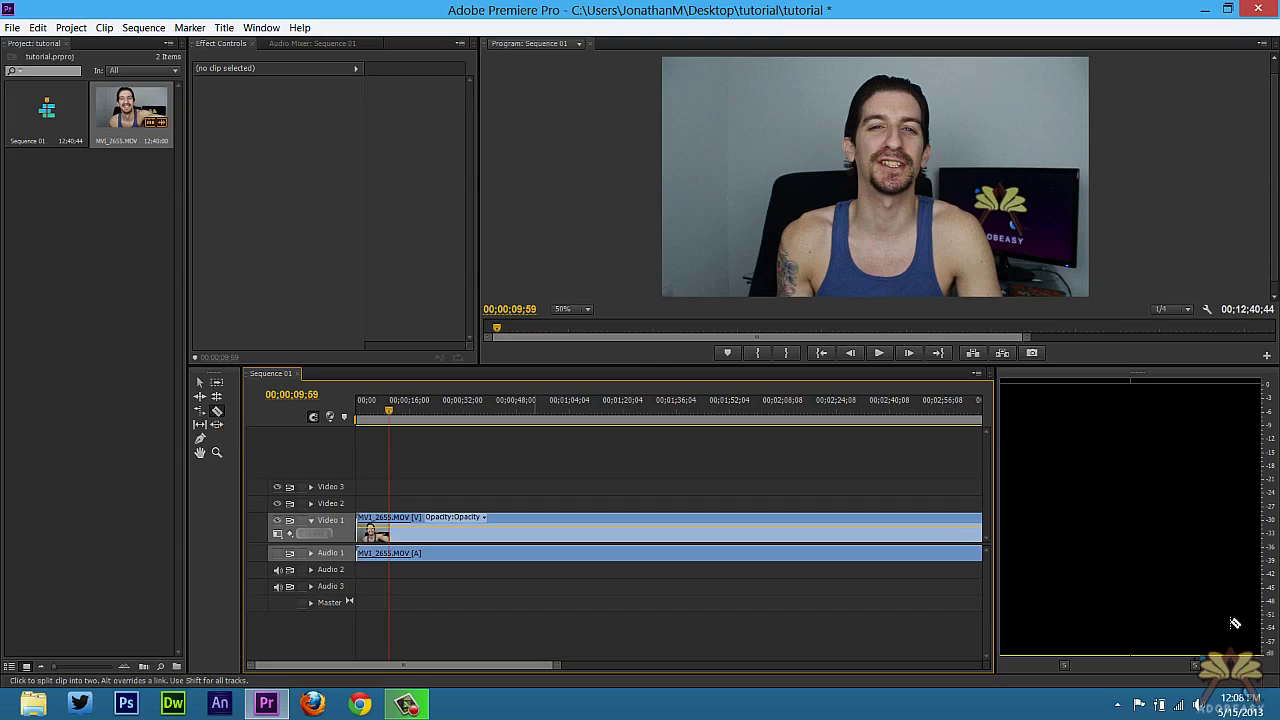
{"action": "key", "text": "ctrl+k"}
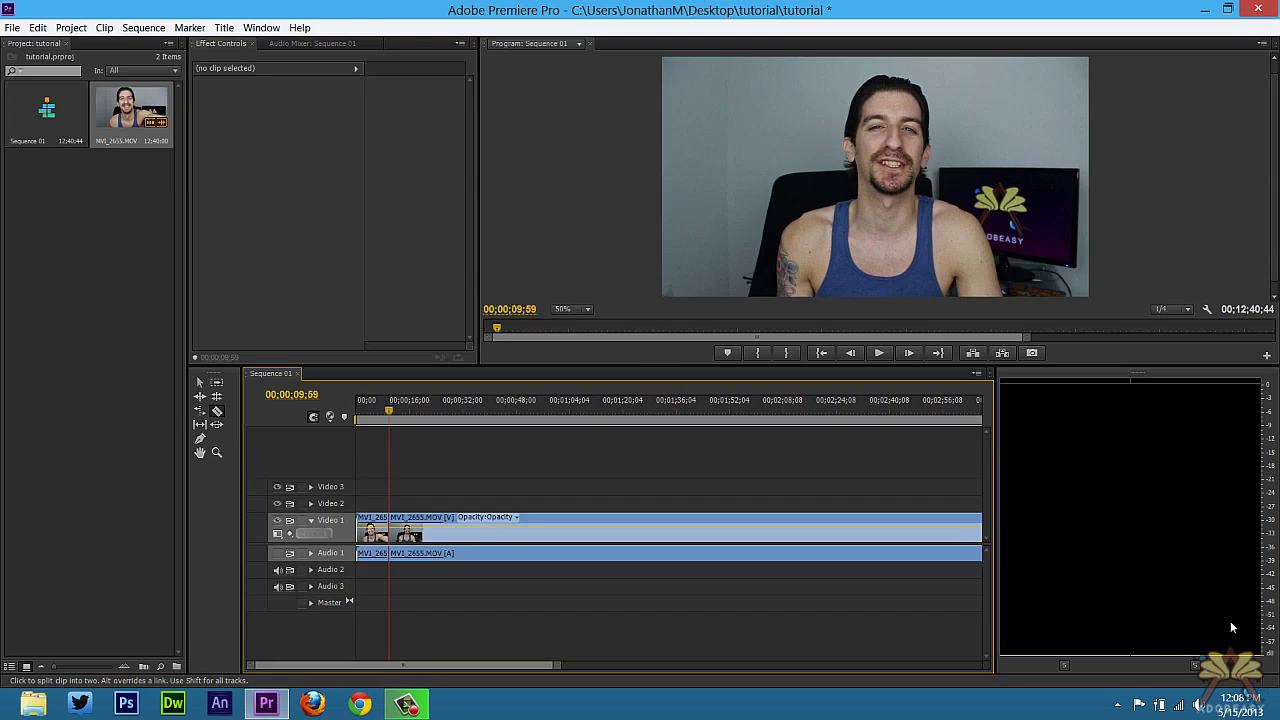
{"action": "key", "text": "v"}
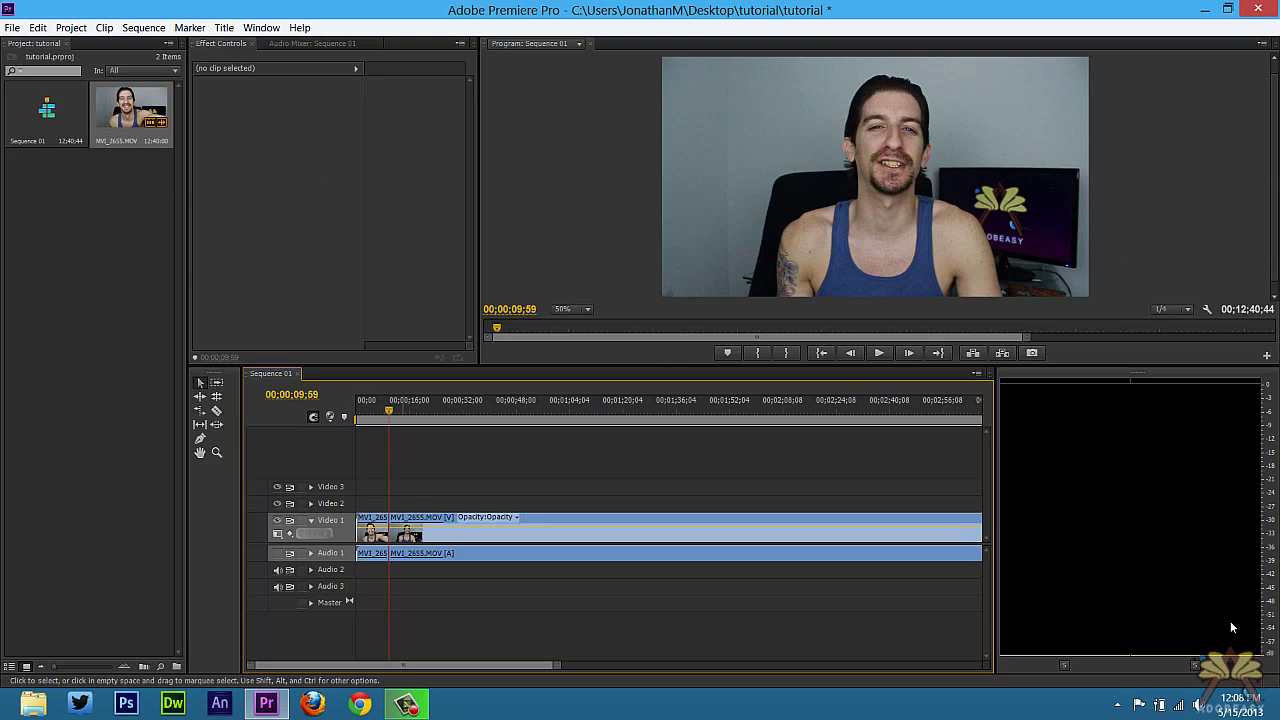
{"action": "left_click_drag", "start_coordinate": [404, 527], "coordinate": [506, 530]}
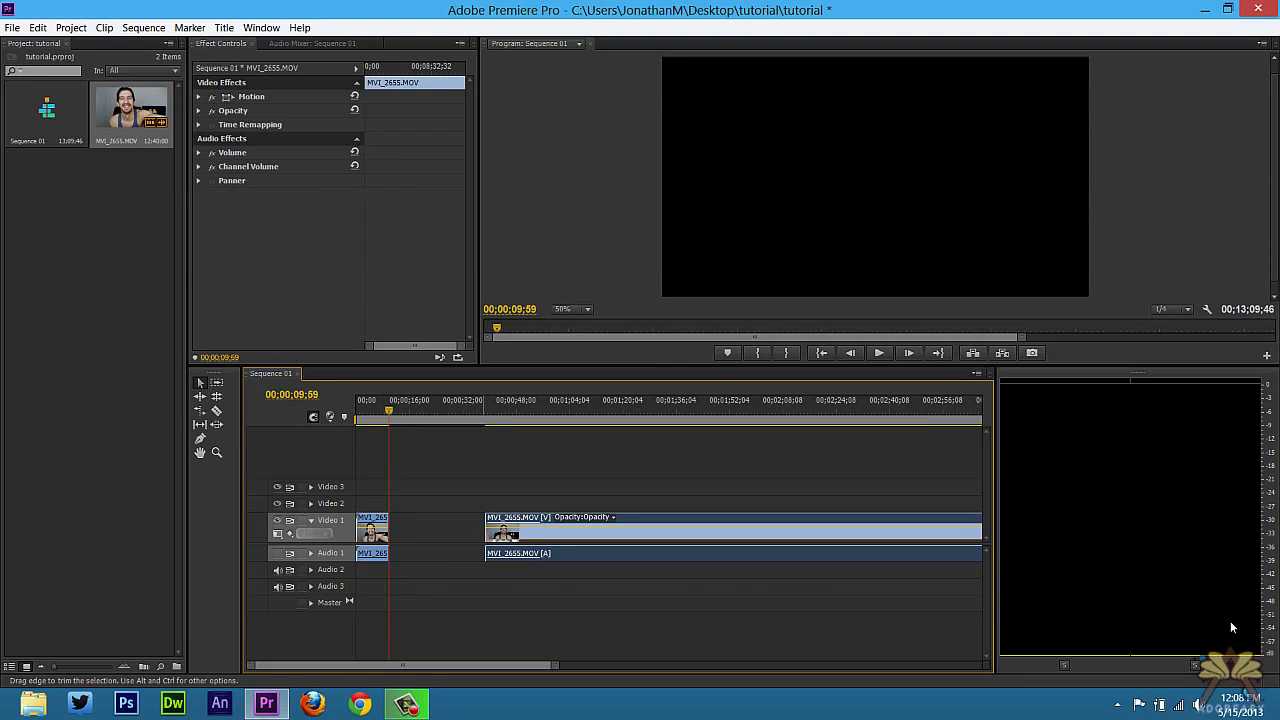
Delete the short first piece and move the remaining clip to the start of the sequence.
{"action": "key", "text": "ctrl+a"}
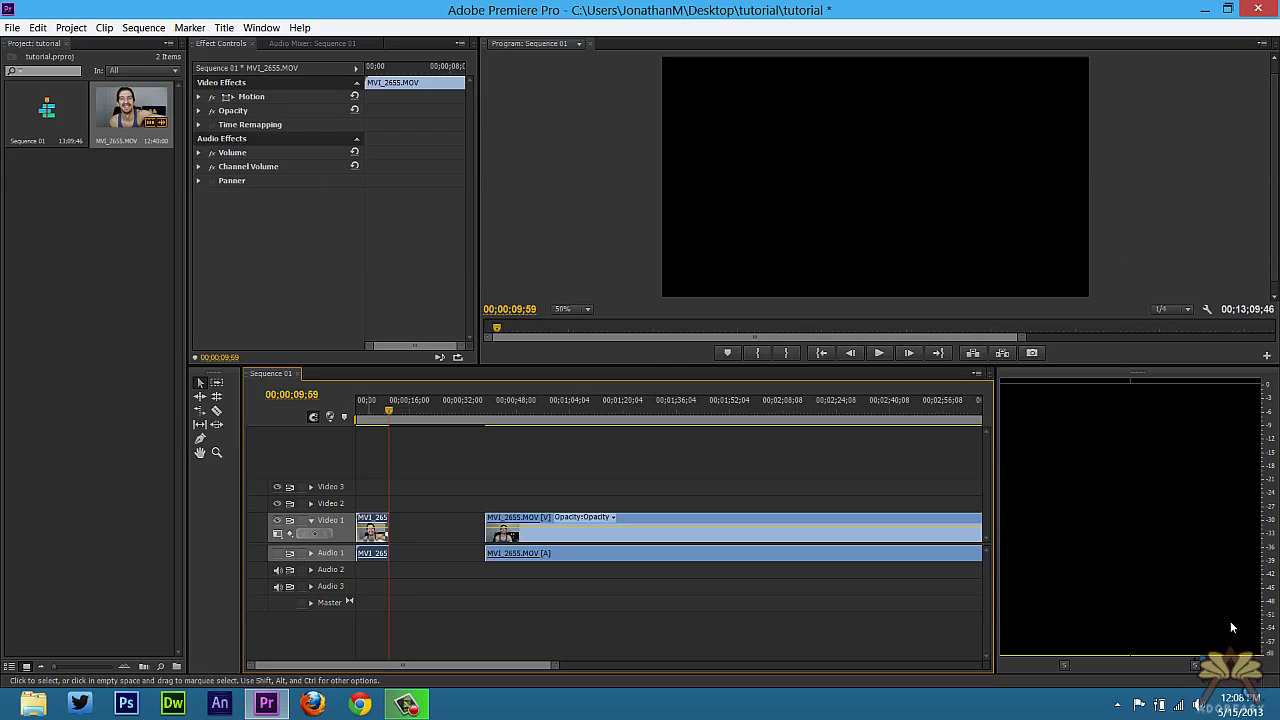
{"action": "key", "text": "Delete"}
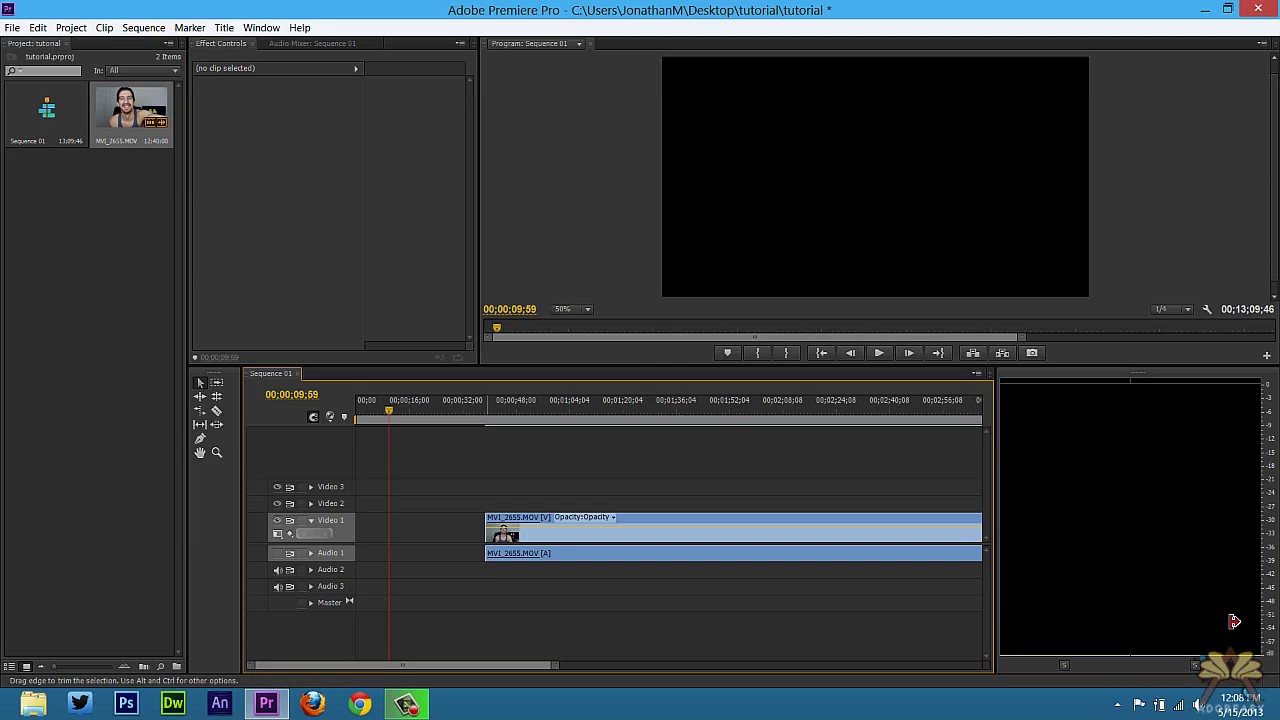
{"action": "left_click_drag", "start_coordinate": [487, 531], "coordinate": [376, 531]}
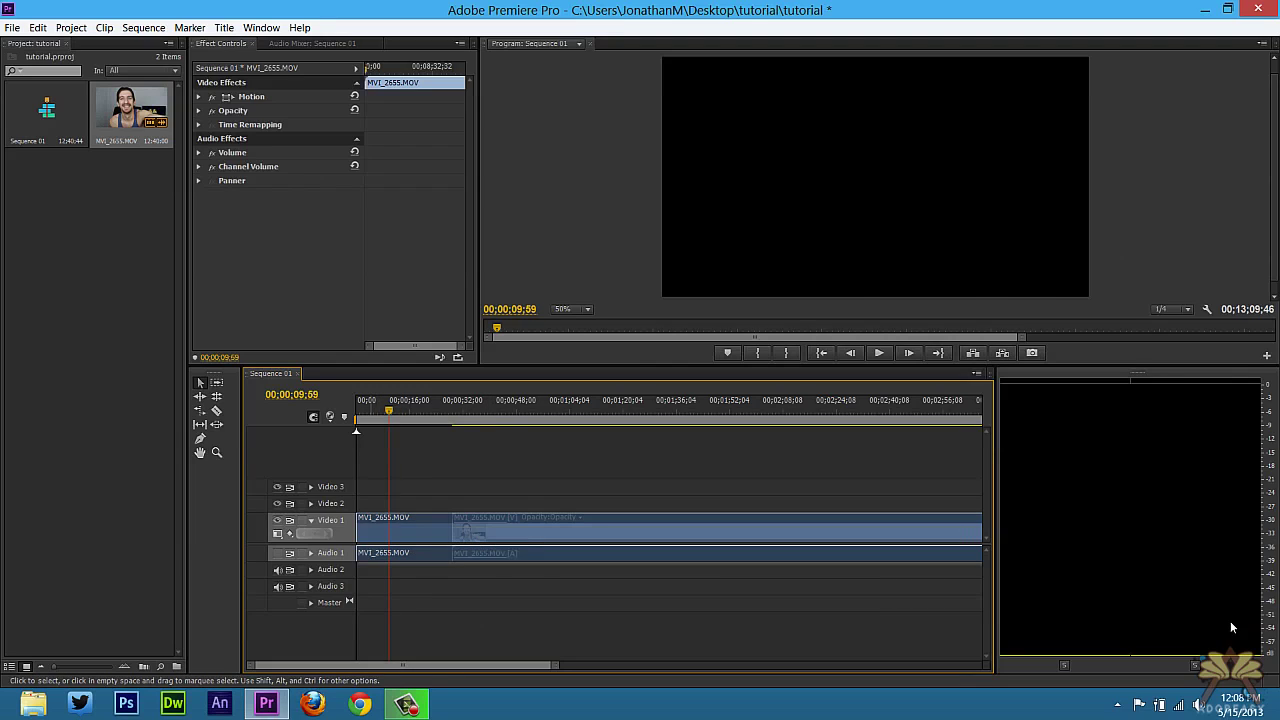
Cut the clip at about 12 seconds and at 00;00;26;10 with the Razor tool.
{"action": "mouse_move", "coordinate": [389, 411]}
{"action": "left_mouse_down"}
{"action": "mouse_move", "coordinate": [358, 411]}
{"action": "mouse_move", "coordinate": [443, 411]}
{"action": "left_mouse_up"}
{"action": "key", "text": "c"}
{"action": "left_click", "coordinate": [397, 531]}
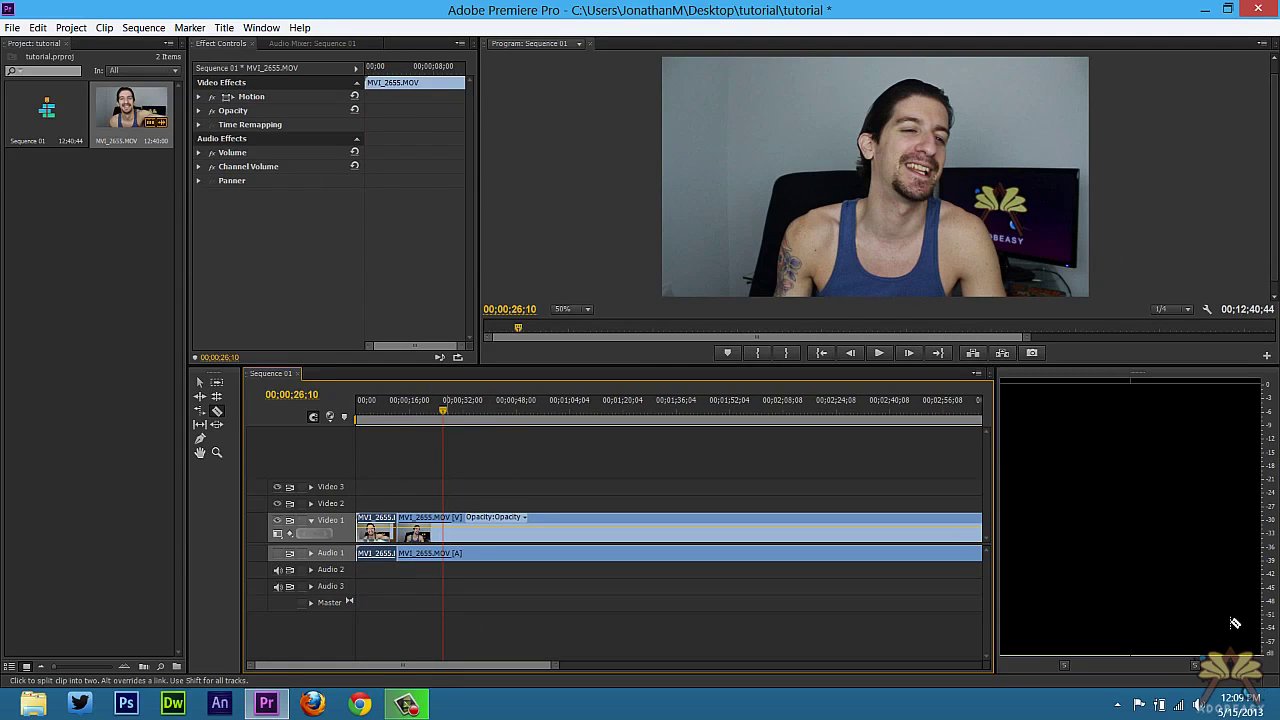
{"action": "left_click", "coordinate": [443, 531]}
Try deleting the middle piece between the two cuts and undo the edits back to one continuous clip.
{"action": "key", "text": "v"}
{"action": "mouse_move", "coordinate": [415, 493]}
{"action": "left_mouse_down"}
{"action": "mouse_move", "coordinate": [438, 552]}
{"action": "mouse_move", "coordinate": [398, 531]}
{"action": "left_mouse_up"}
{"action": "key", "text": "Delete"}
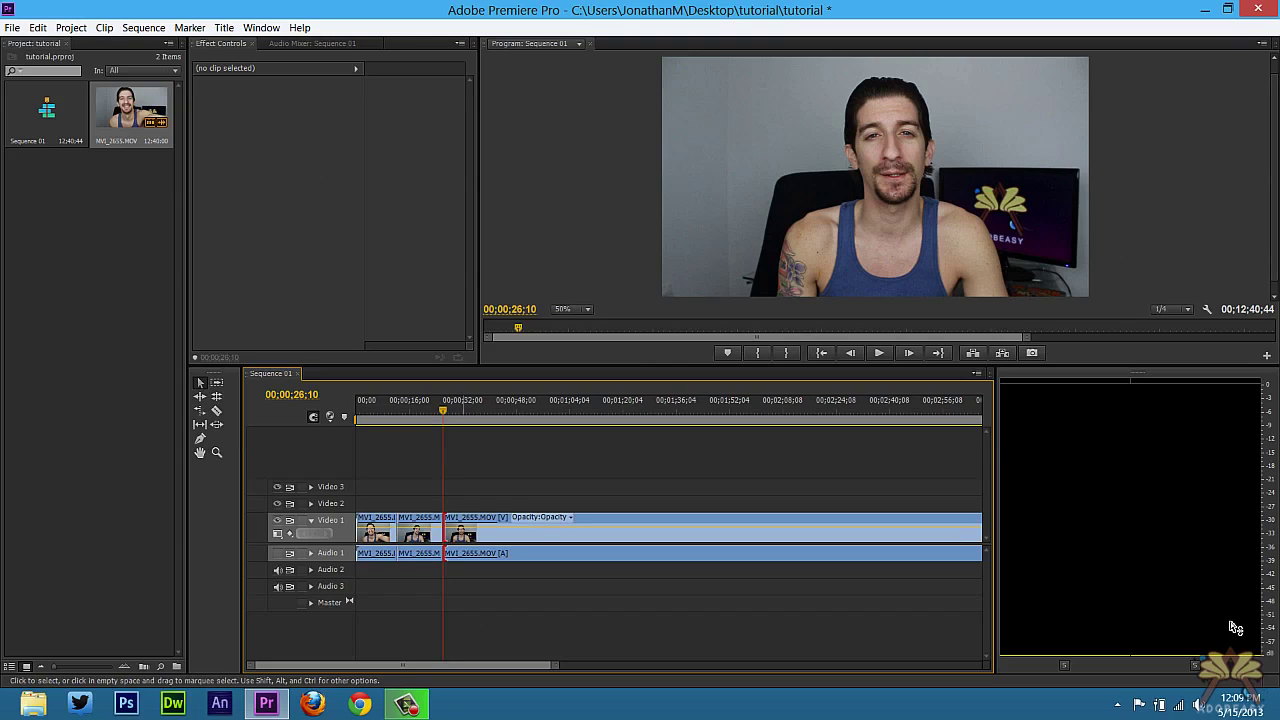
{"action": "key", "text": "ctrl+z"}
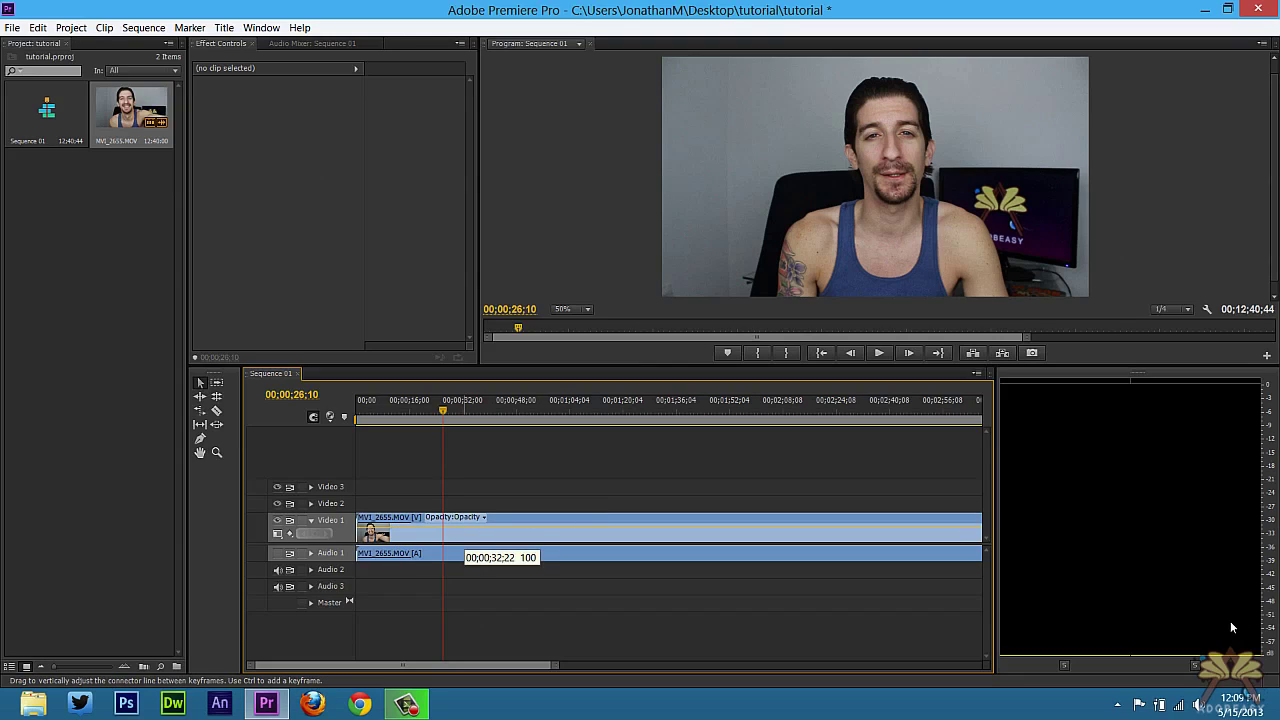
Move the playhead to 00;00;01;12 and shorten the work area to about the first 40 seconds of the sequence.
{"action": "left_click_drag", "start_coordinate": [443, 410], "coordinate": [361, 410]}
{"action": "left_click_drag", "start_coordinate": [555, 665], "coordinate": [701, 665]}
{"action": "key", "text": "minus"}
{"action": "key", "text": "minus"}
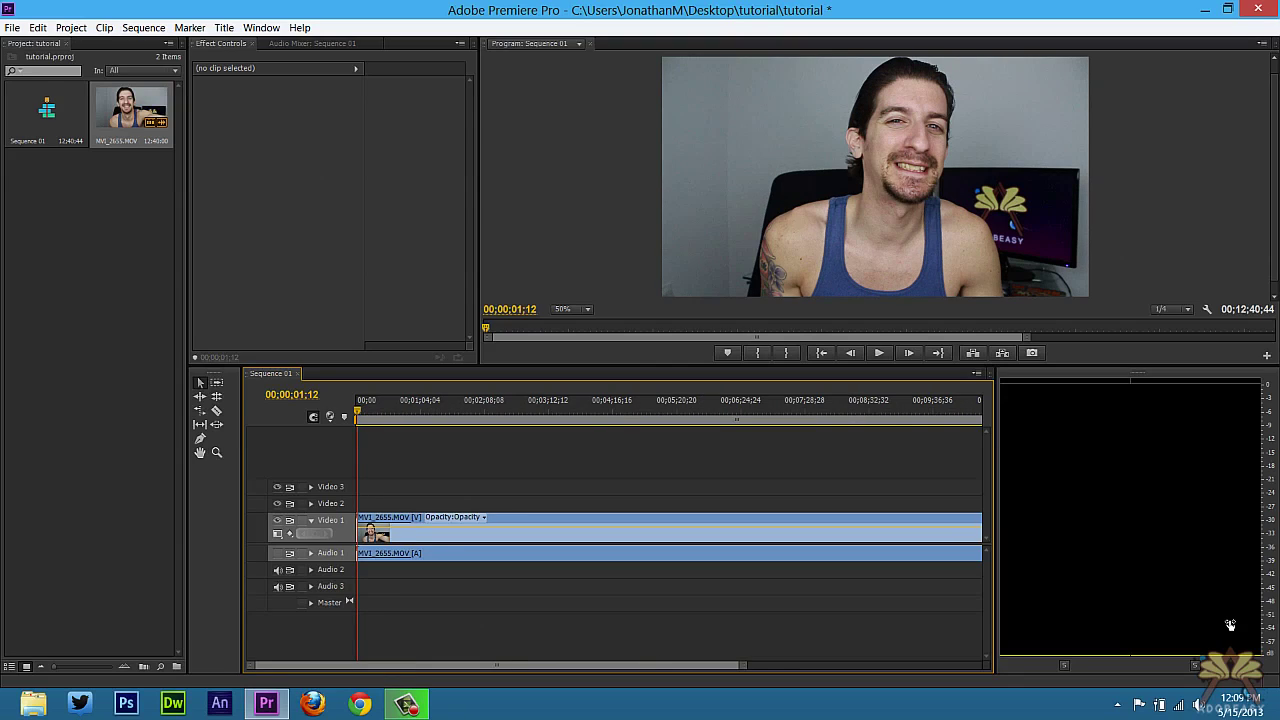
{"action": "key", "text": "equal"}
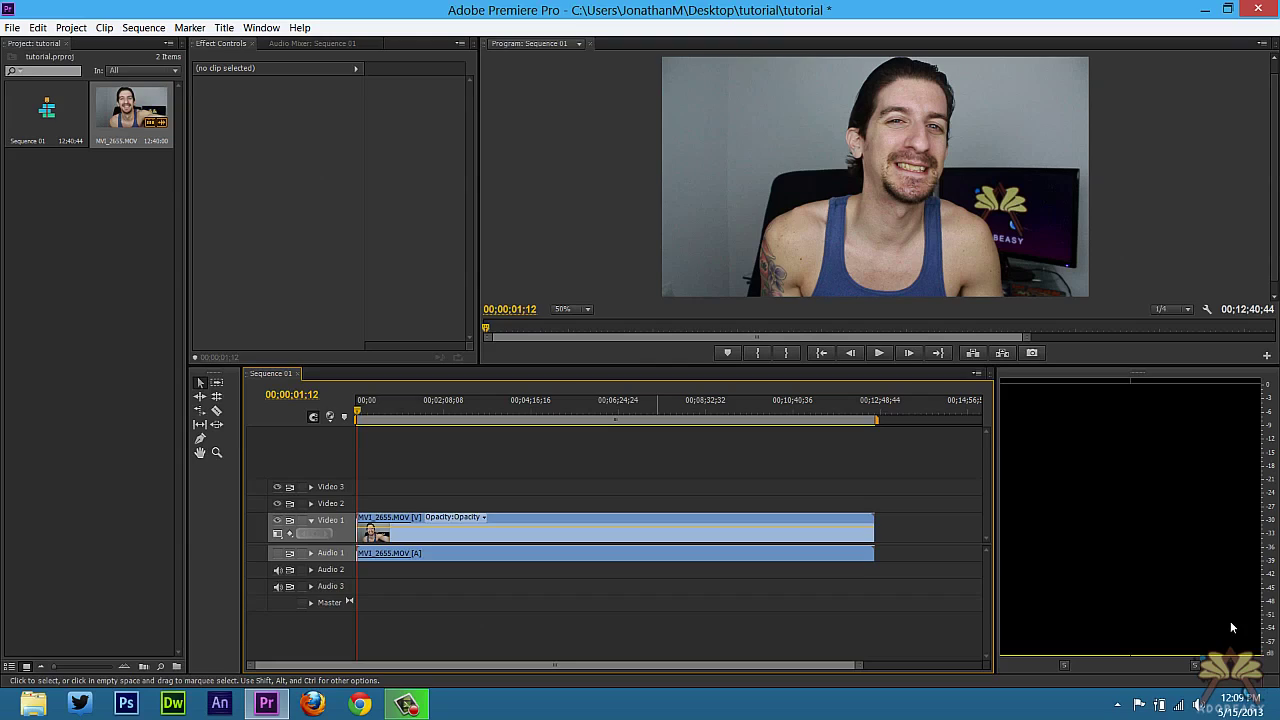
{"action": "left_click_drag", "start_coordinate": [877, 420], "coordinate": [384, 419]}
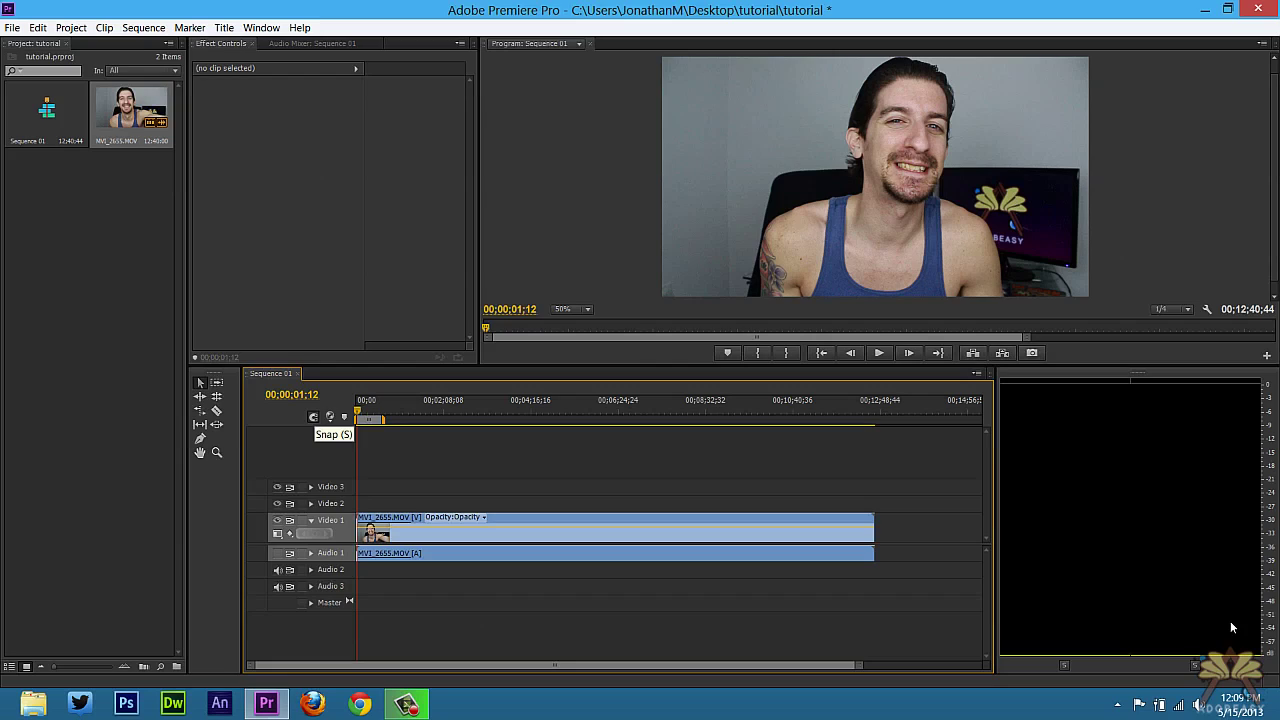
Split the clip at about 00;01;04, then move the second piece away and snap it back against the first.
{"action": "key", "text": "c"}
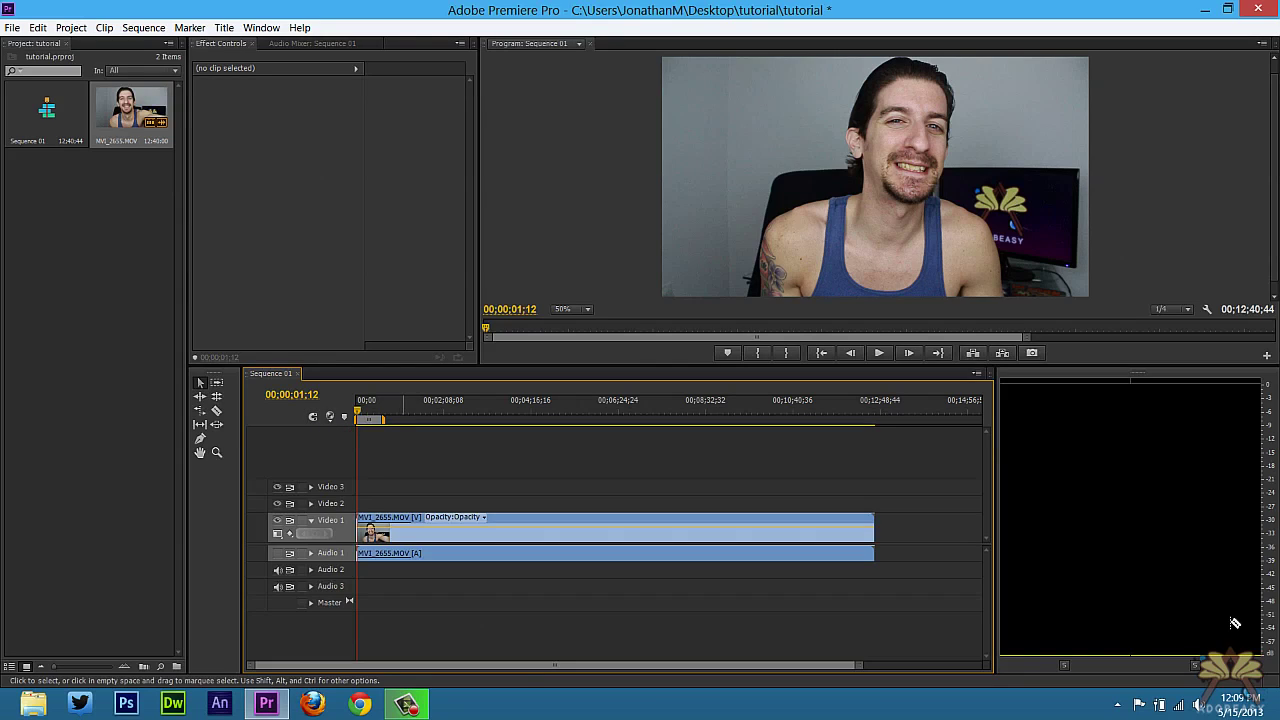
{"action": "left_click", "coordinate": [400, 530]}
{"action": "key", "text": "v"}
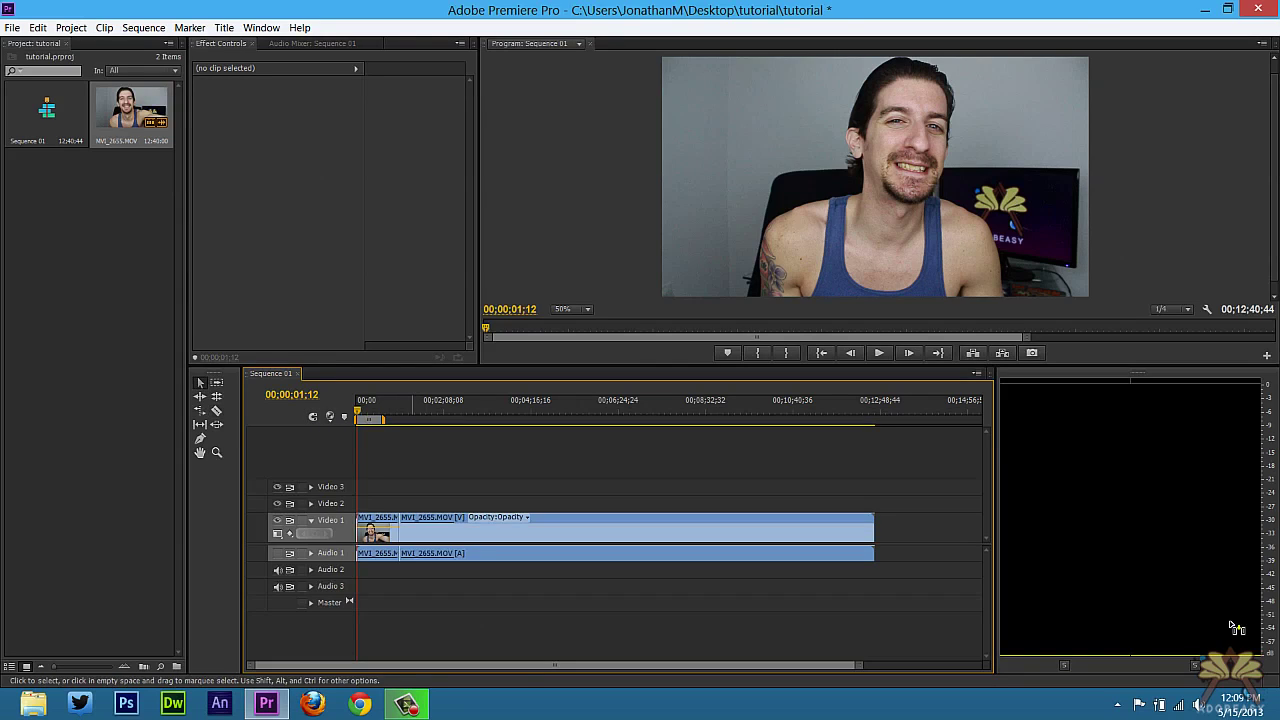
{"action": "left_click_drag", "start_coordinate": [413, 530], "coordinate": [437, 530]}
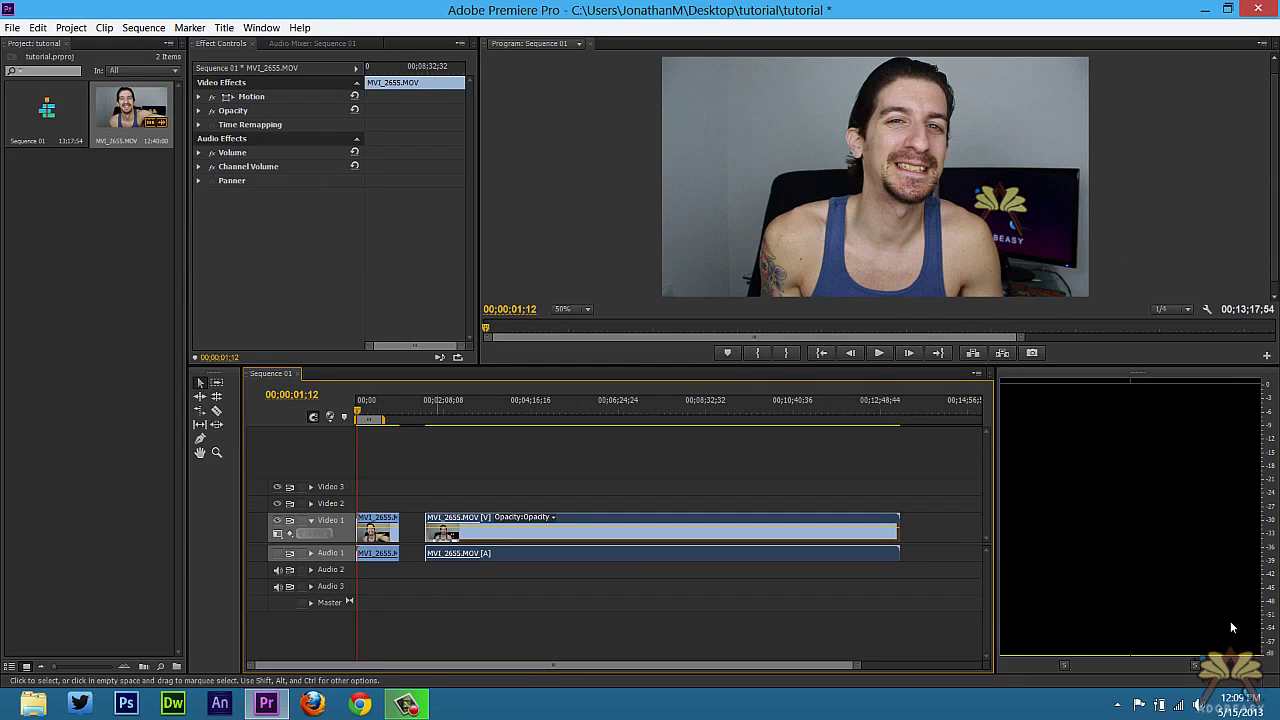
{"action": "left_click_drag", "start_coordinate": [438, 530], "coordinate": [410, 530]}
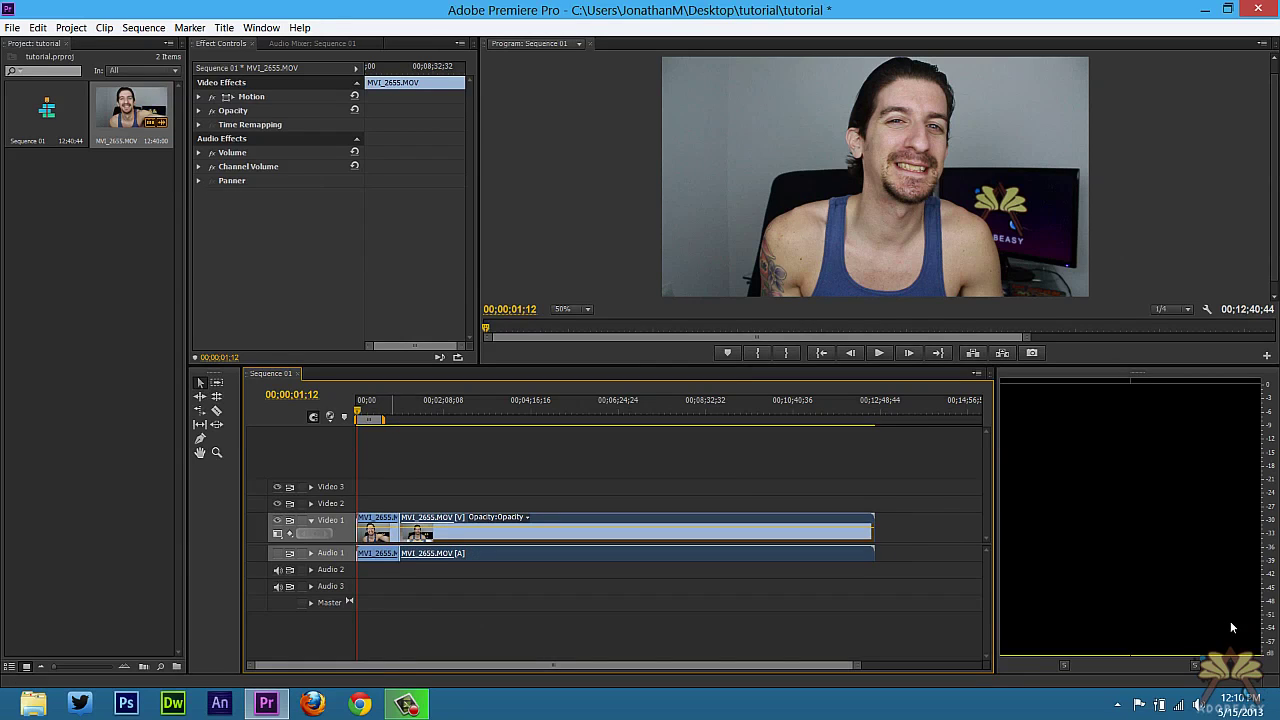
Place the playhead at 00;01;02;32 and examine the cut between the two pieces at different timeline scales.
{"action": "key", "text": "Down"}
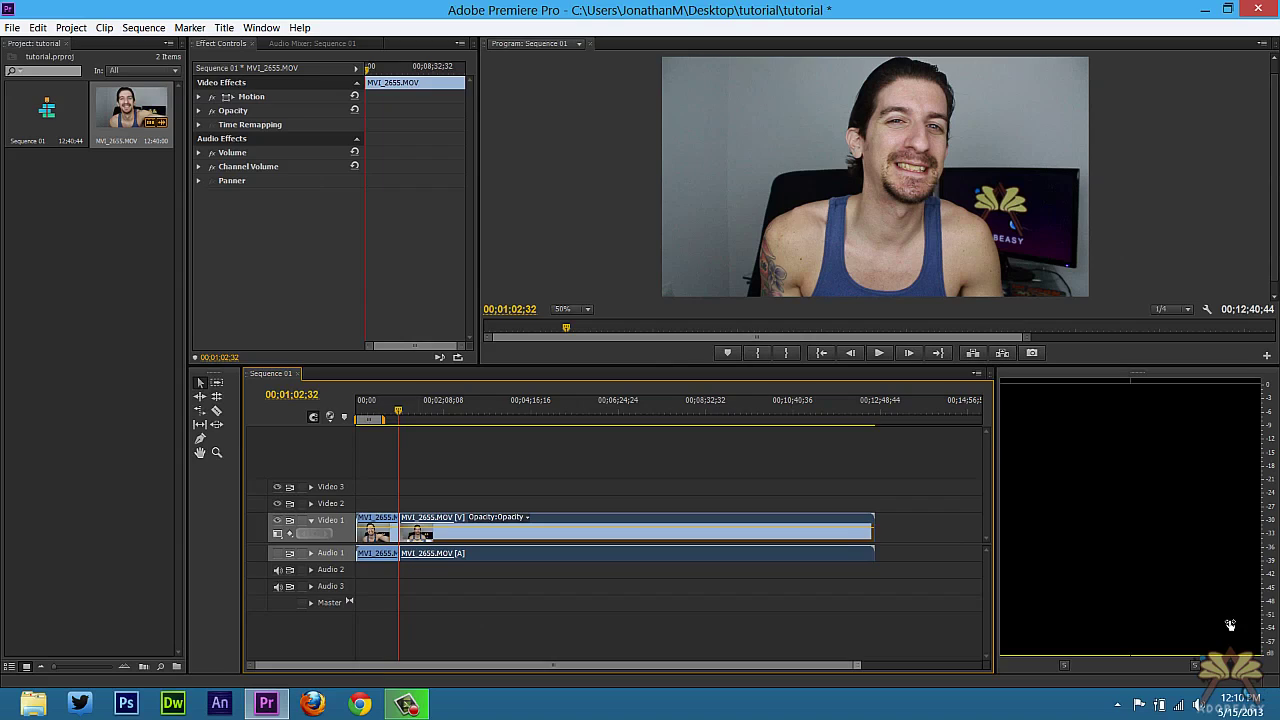
{"action": "key", "text": "equal"}
{"action": "key", "text": "equal"}
{"action": "key", "text": "equal"}
{"action": "key", "text": "equal"}
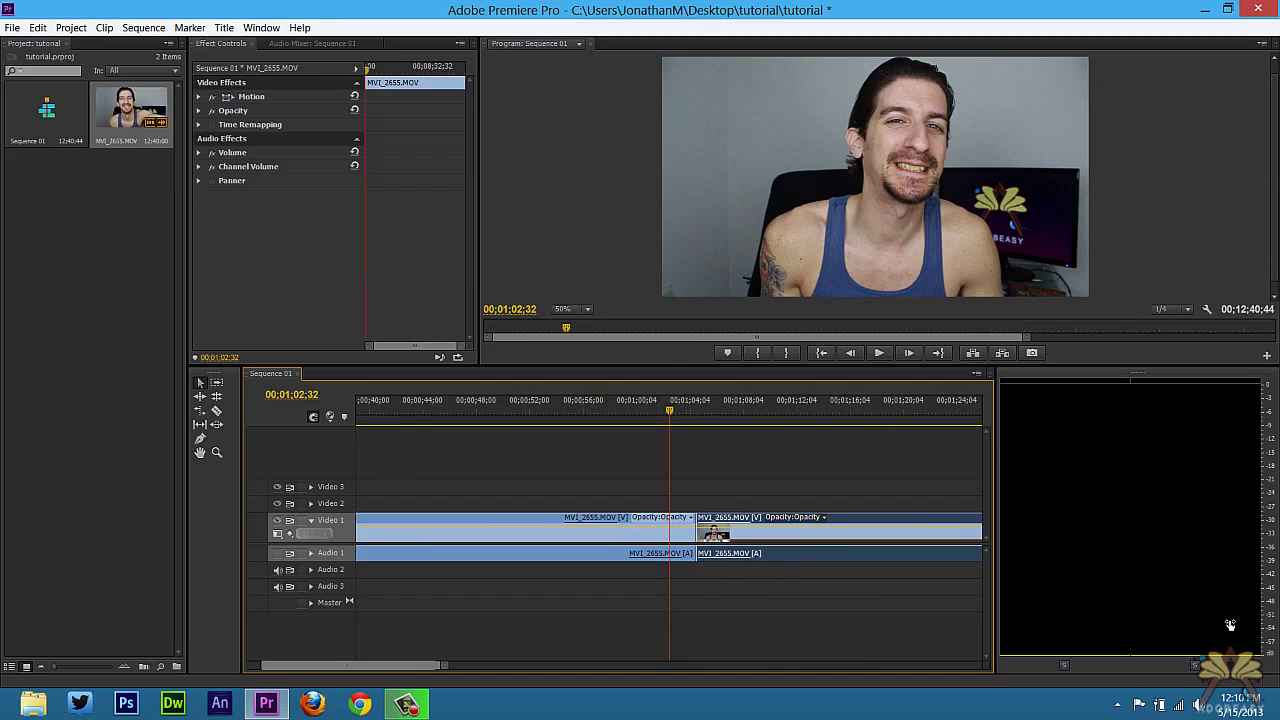
{"action": "key", "text": "minus"}
{"action": "key", "text": "minus"}
{"action": "key", "text": "minus"}
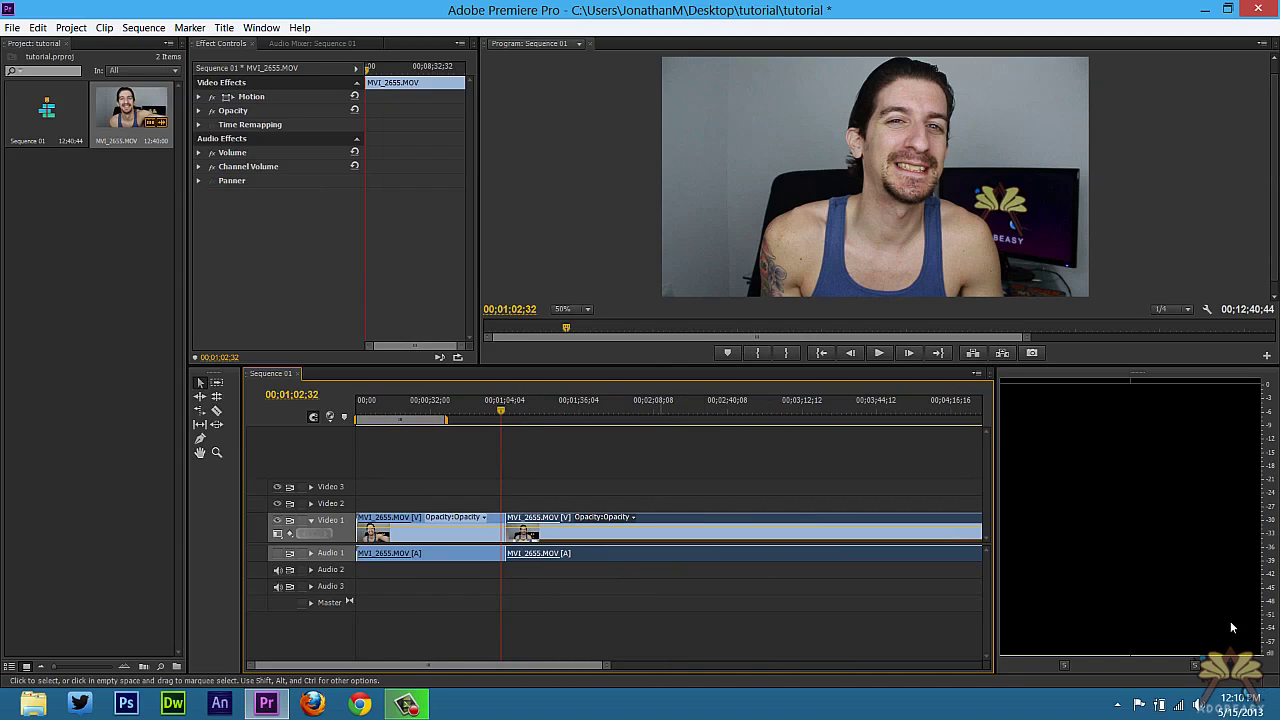
{"action": "key", "text": "equal"}
{"action": "key", "text": "equal"}
{"action": "key", "text": "equal"}
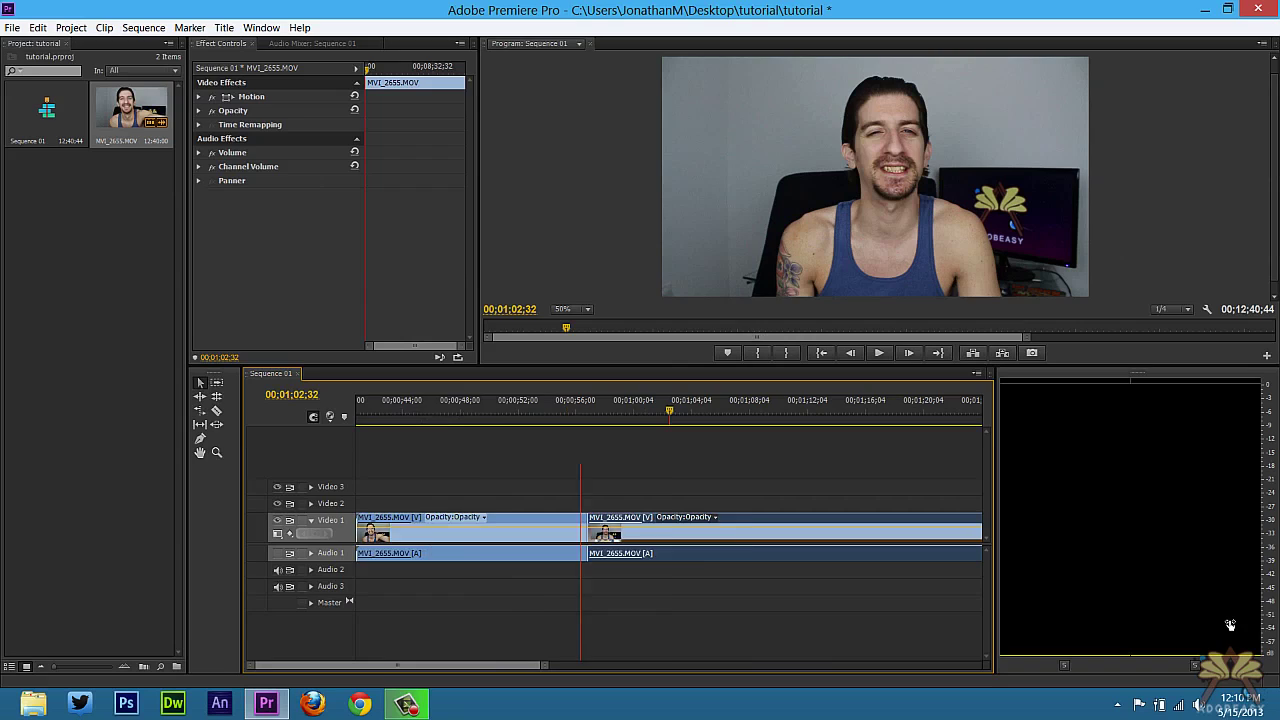
{"action": "key", "text": "equal"}
{"action": "key", "text": "equal"}
{"action": "key", "text": "minus"}
{"action": "key", "text": "minus"}
{"action": "key", "text": "minus"}
{"action": "key", "text": "equal"}
{"action": "key", "text": "equal"}
{"action": "key", "text": "equal"}
{"action": "key", "text": "minus"}
{"action": "key", "text": "minus"}
{"action": "key", "text": "minus"}
{"action": "key", "text": "minus"}
{"action": "key", "text": "minus"}
{"action": "key", "text": "minus"}
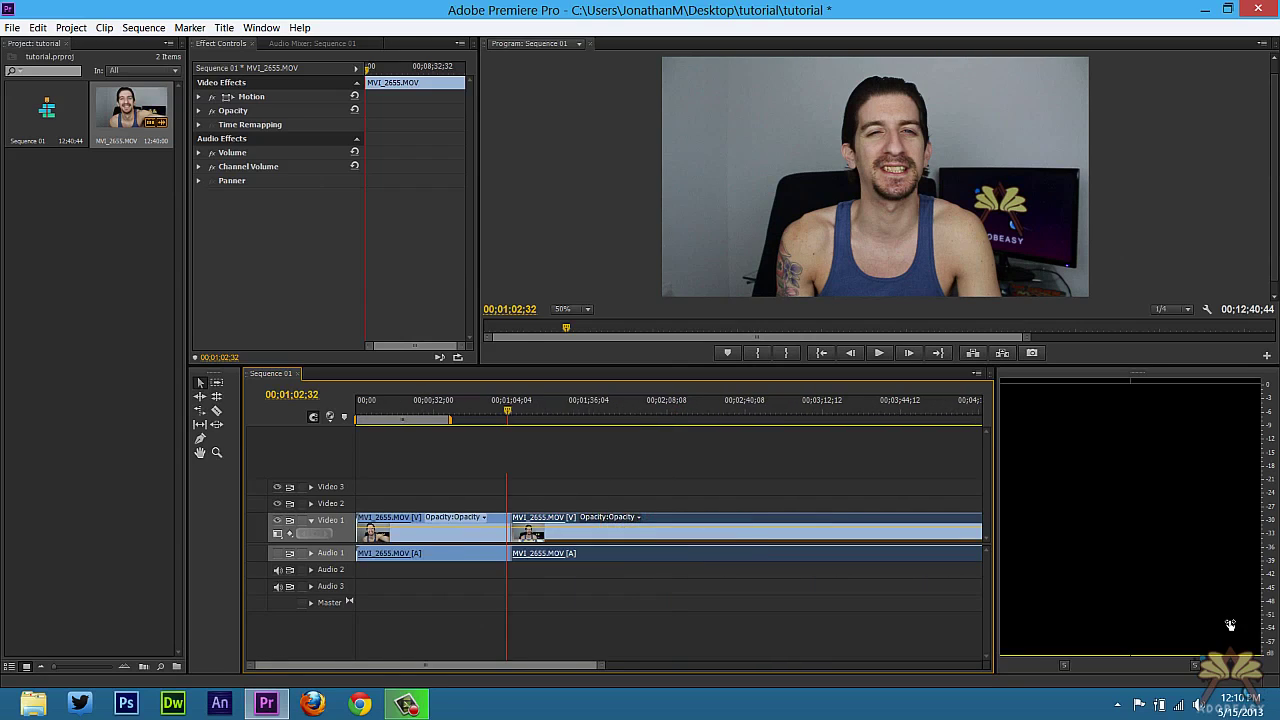
{"action": "key", "text": "equal"}
{"action": "key", "text": "minus"}
{"action": "key", "text": "minus"}
{"action": "key", "text": "minus"}
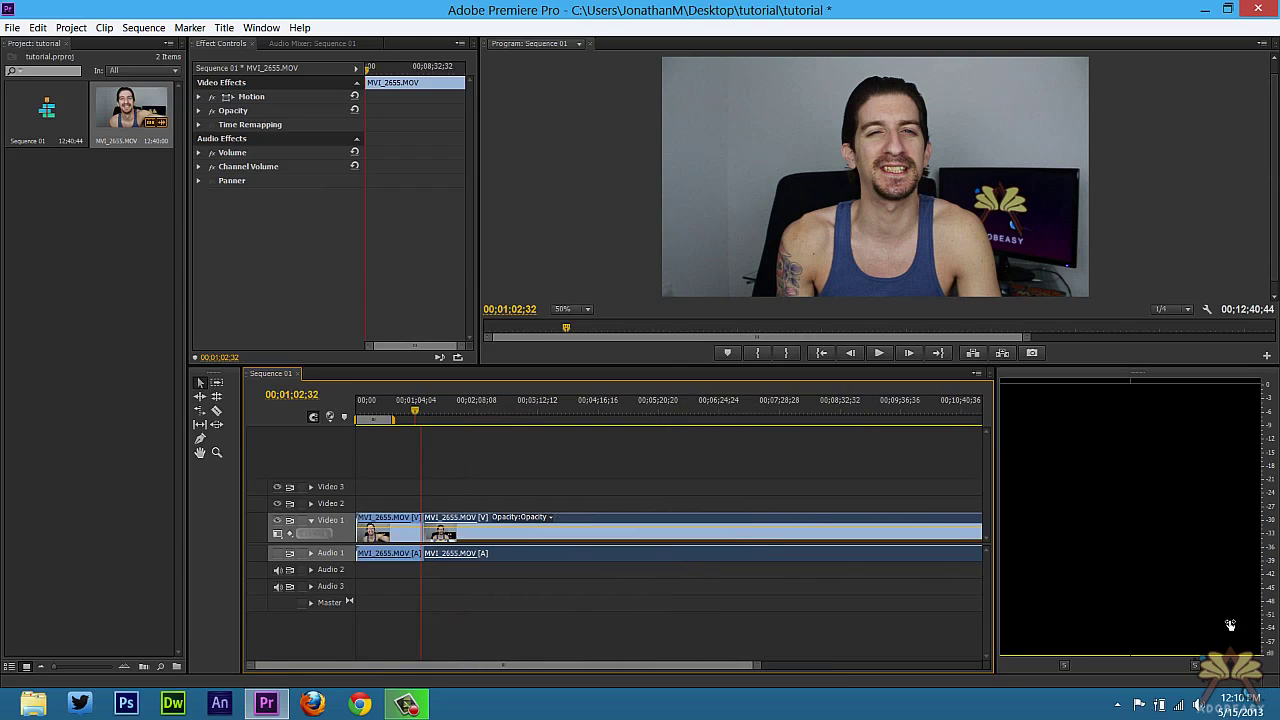
{"action": "key", "text": "equal"}
{"action": "key", "text": "equal"}
{"action": "key", "text": "equal"}
{"action": "key", "text": "equal"}
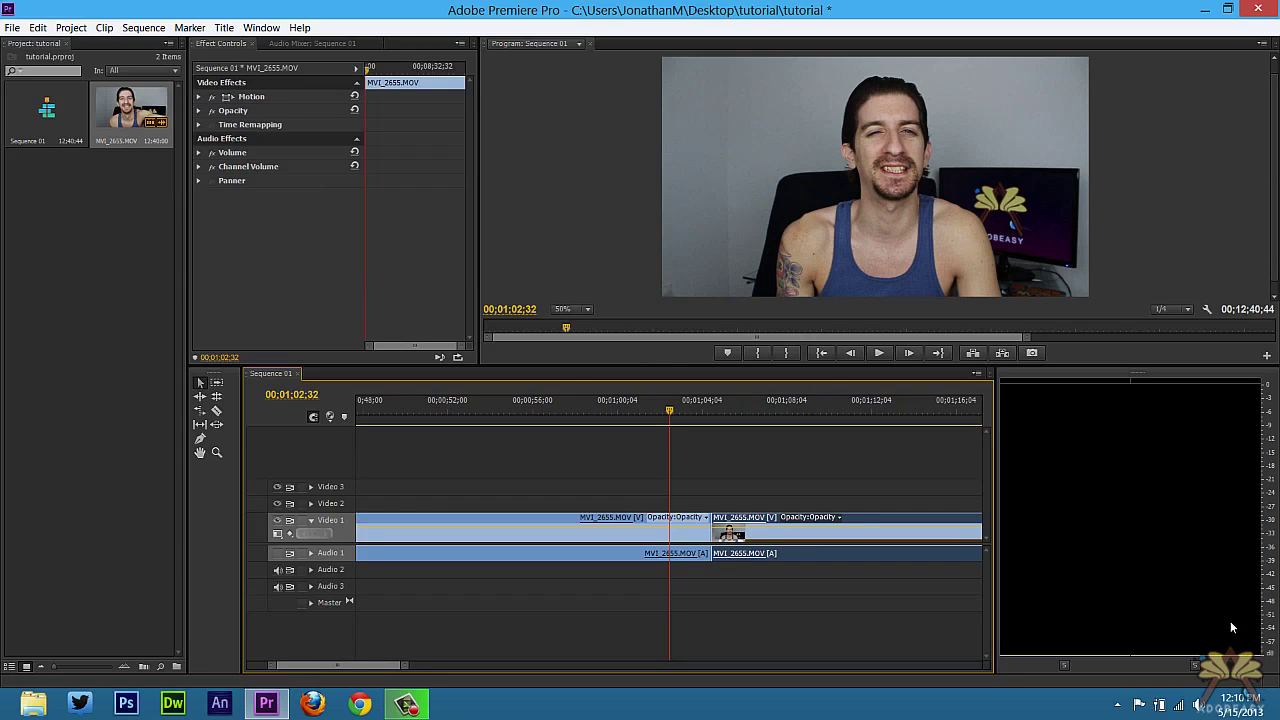
Hide the Video 1 track's output and show it again to compare the preview.
{"action": "right_click", "coordinate": [334, 521]}
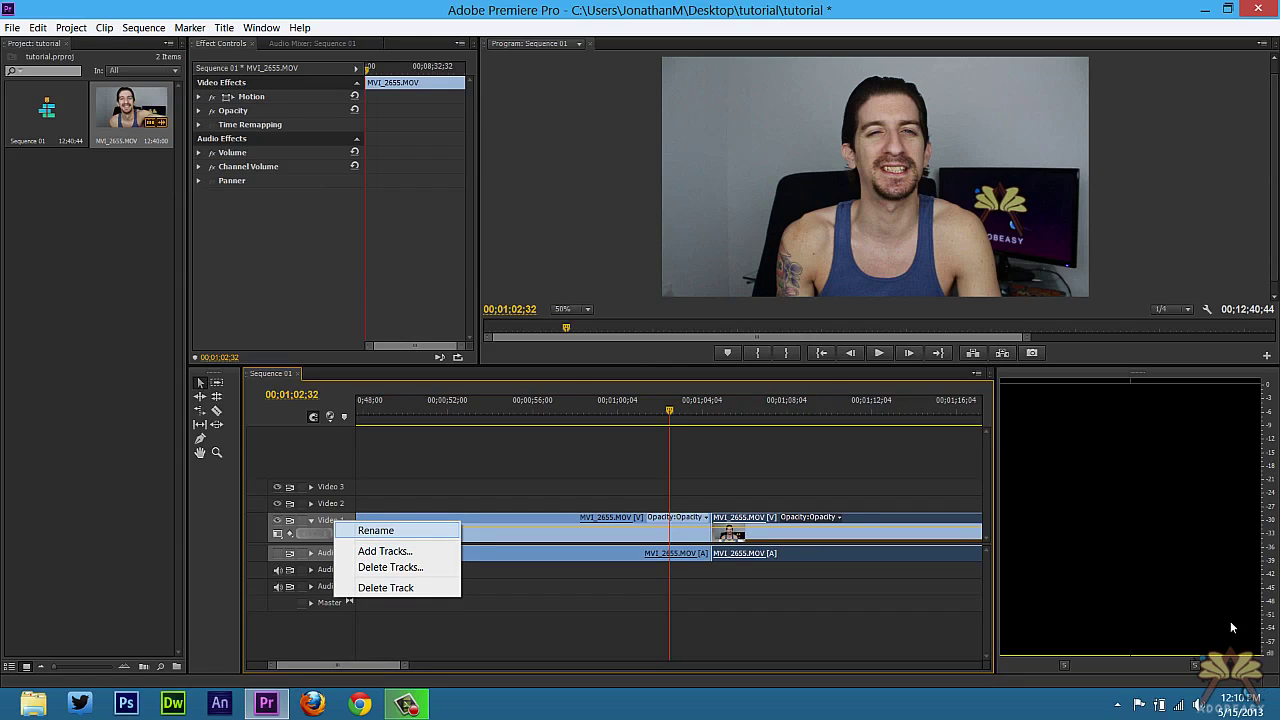
{"action": "left_click", "coordinate": [277, 520]}
{"action": "left_click", "coordinate": [277, 520]}
{"action": "left_click", "coordinate": [277, 520]}
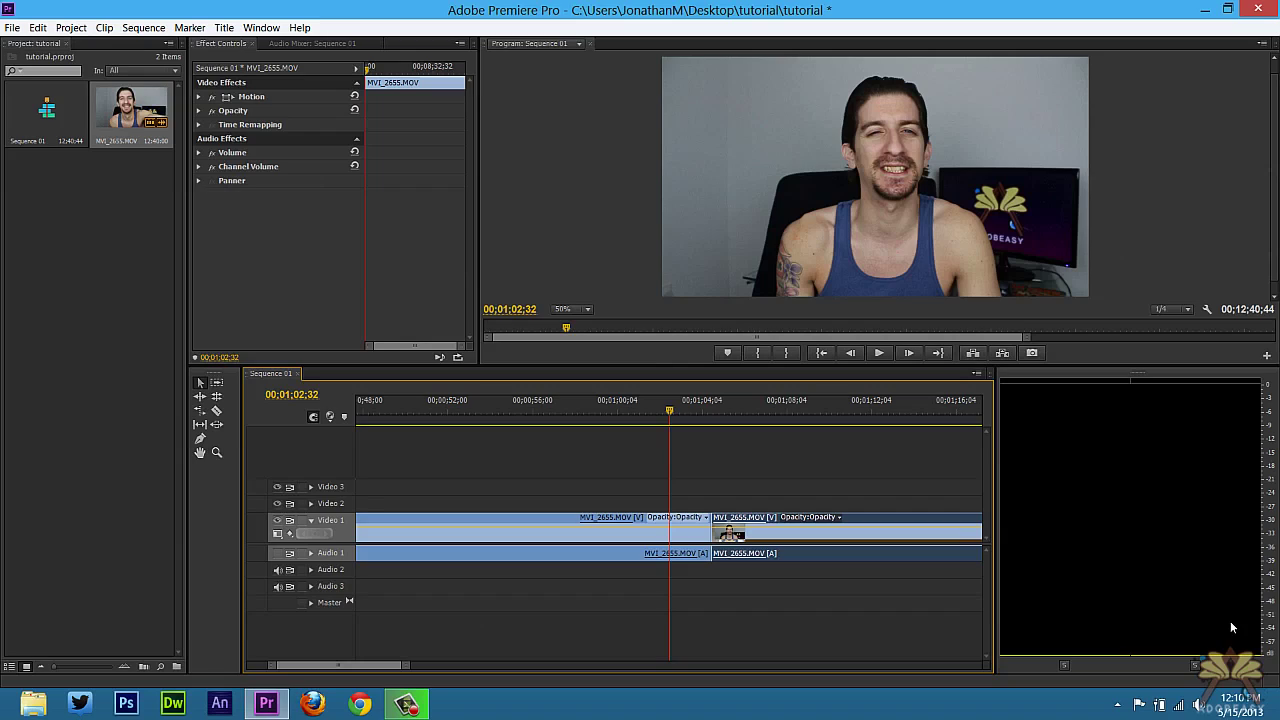
{"action": "left_click", "coordinate": [277, 520]}
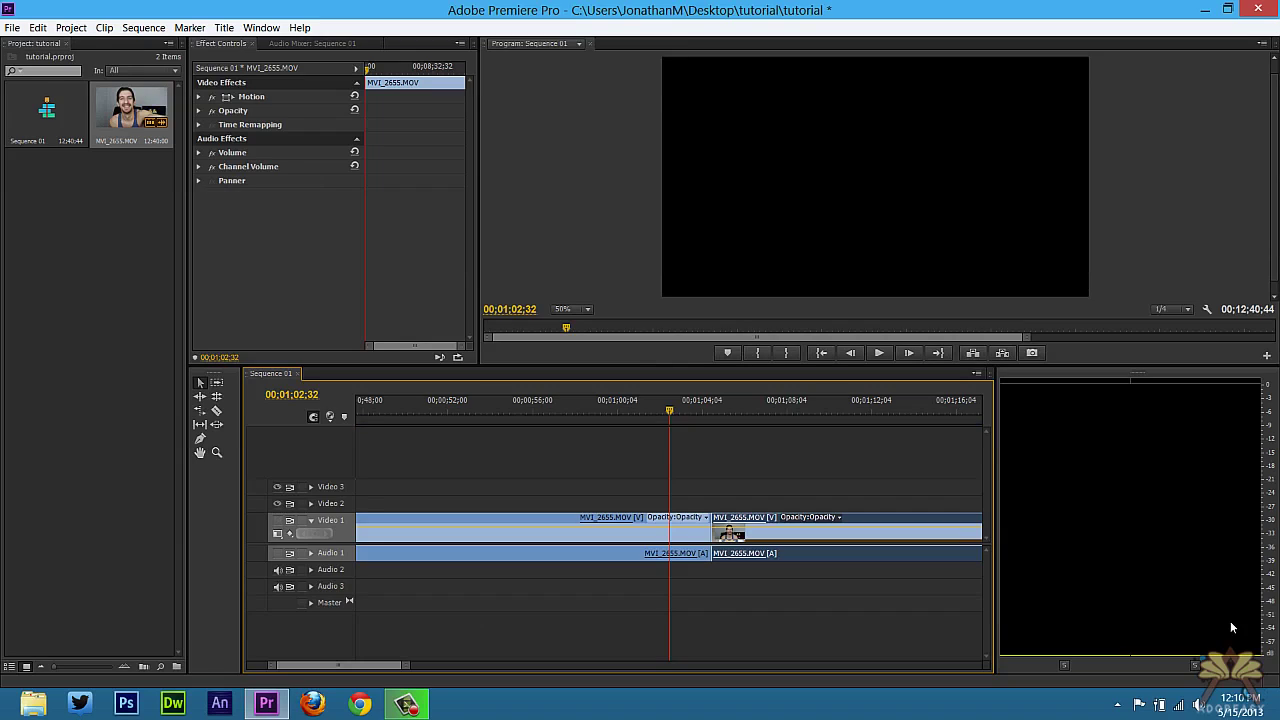
{"action": "left_click", "coordinate": [277, 520]}
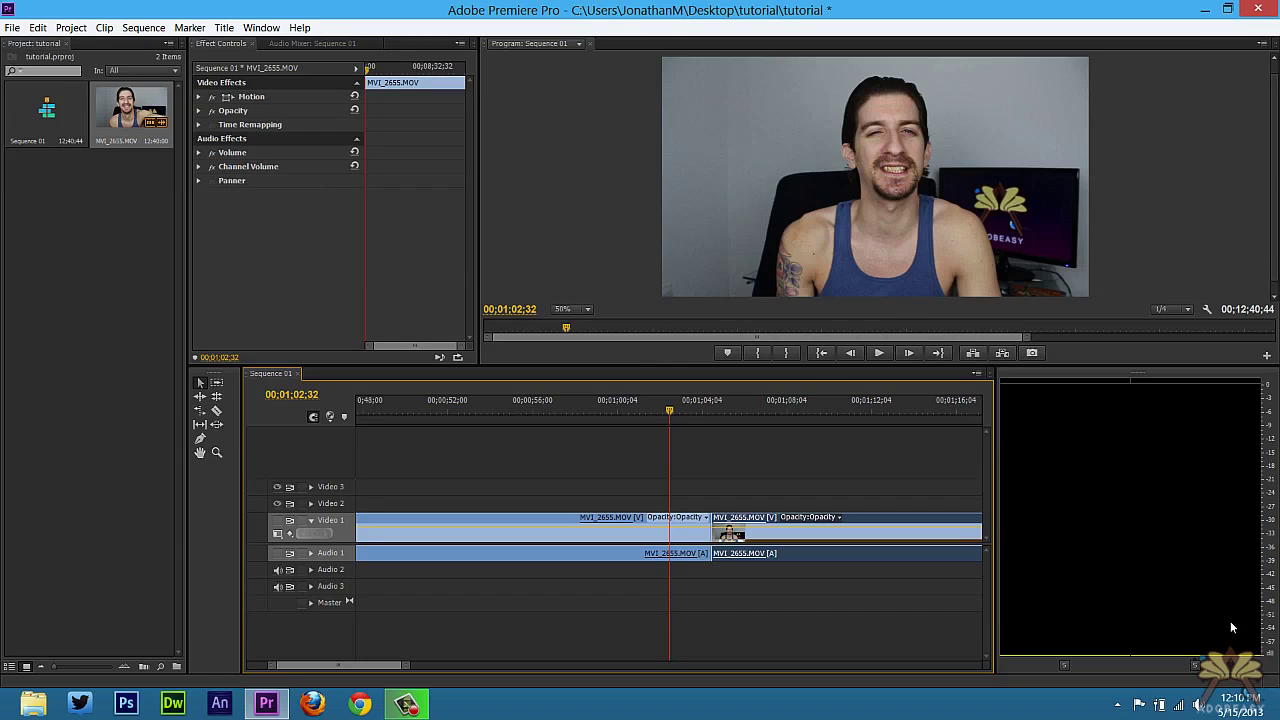
Open the first clip piece in the Source monitor and view the sequence's Audio Mixer.
{"action": "double_click", "coordinate": [540, 533]}
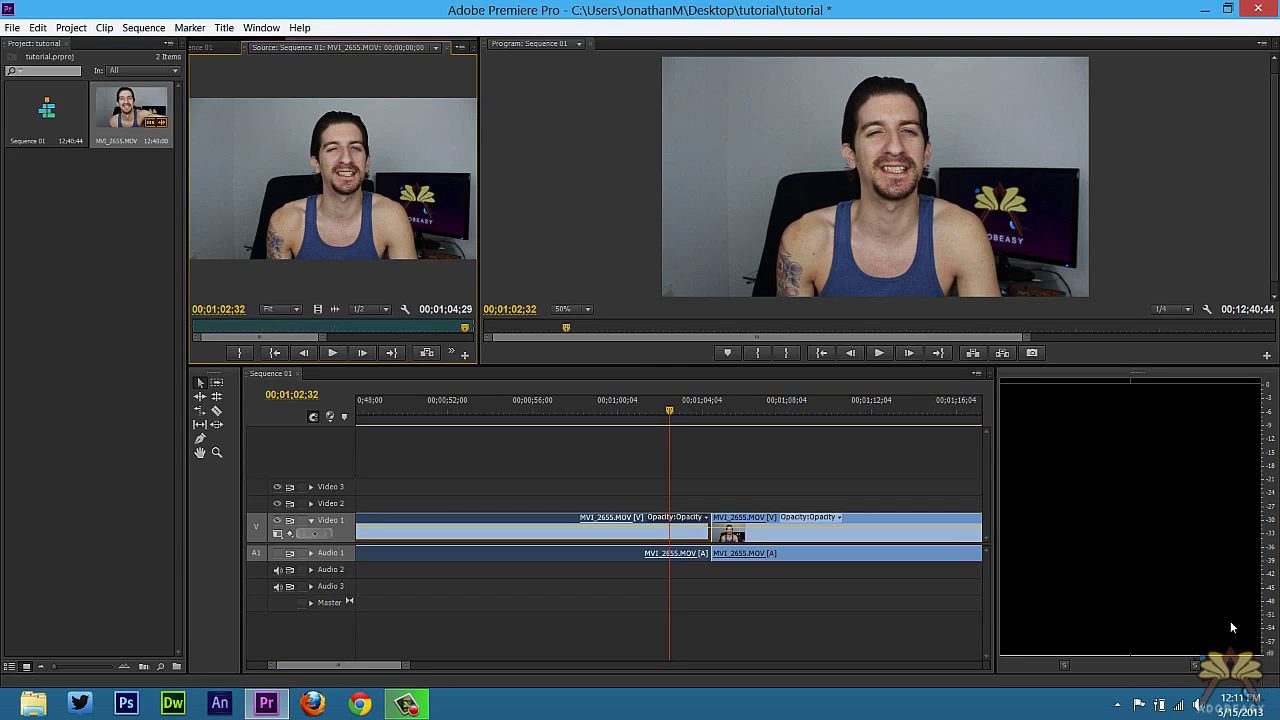
{"action": "key", "text": "shift+5"}
{"action": "key", "text": "shift+6"}
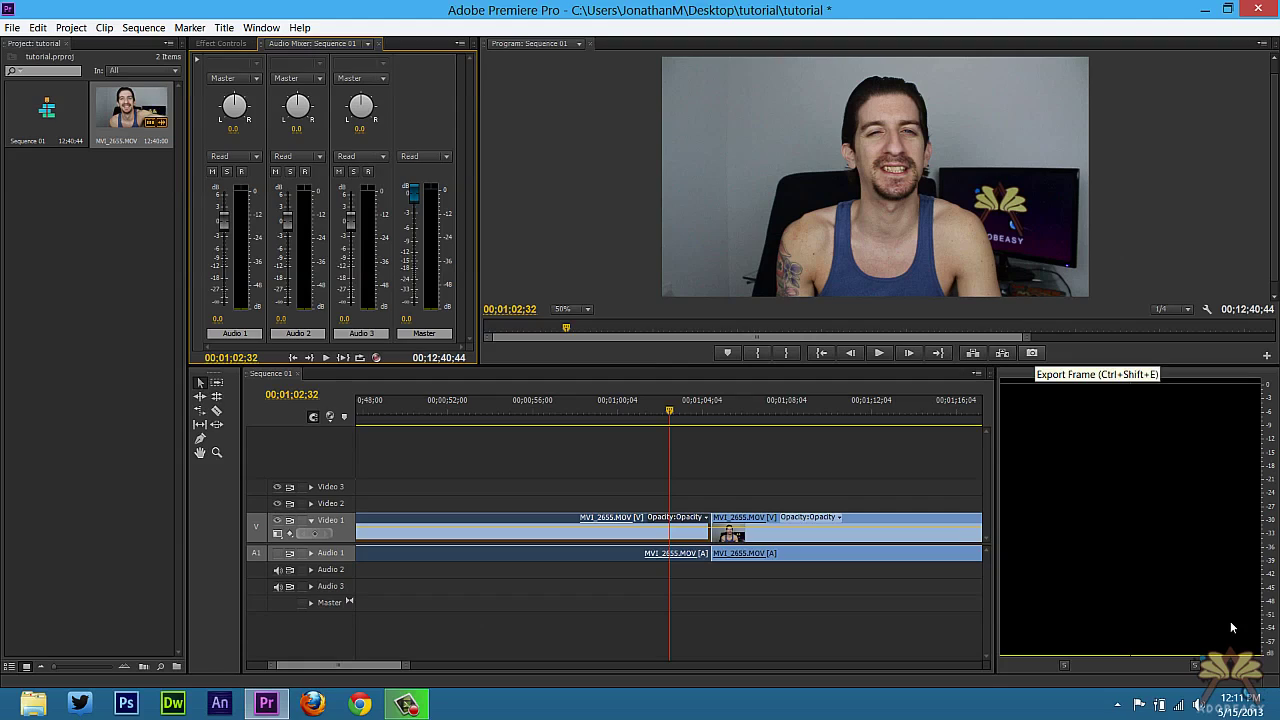
Open the Export Frame settings for the current frame, examine the image formats with JPEG selected, and close the dialog.
{"action": "left_click", "coordinate": [1032, 353]}
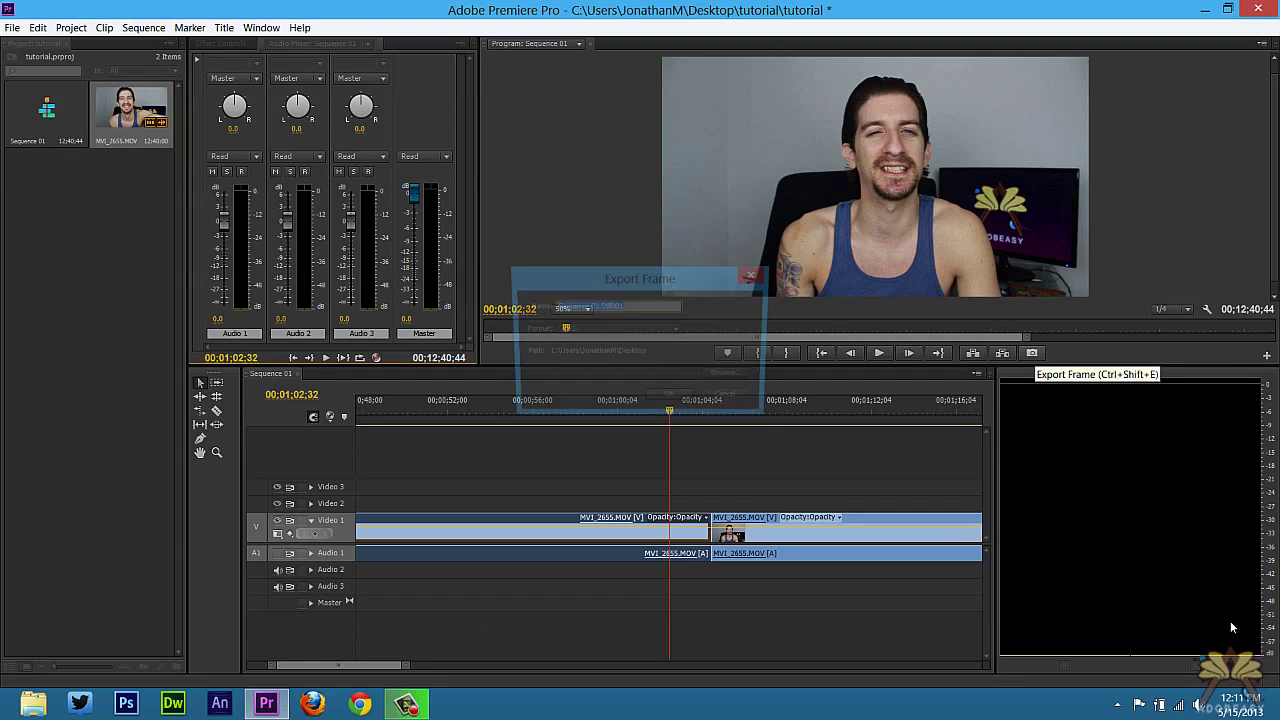
{"action": "left_click", "coordinate": [618, 329]}
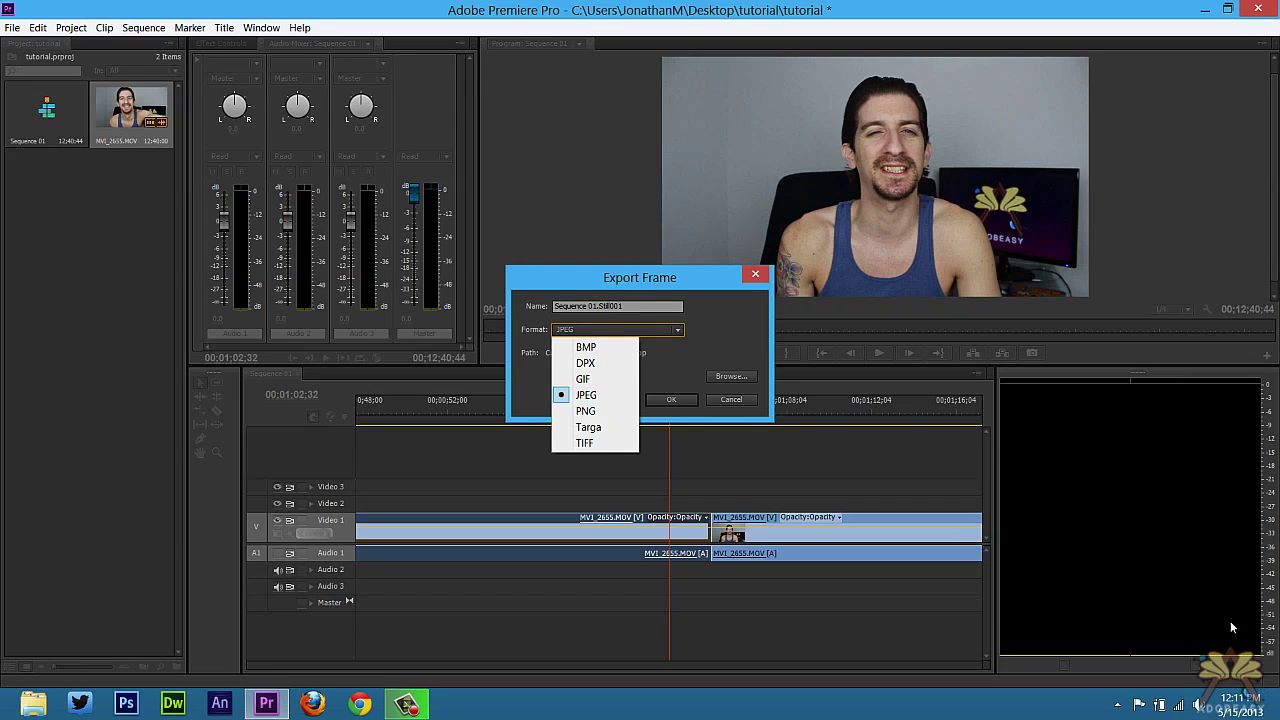
{"action": "key", "text": "Return"}
{"action": "key", "text": "Escape"}
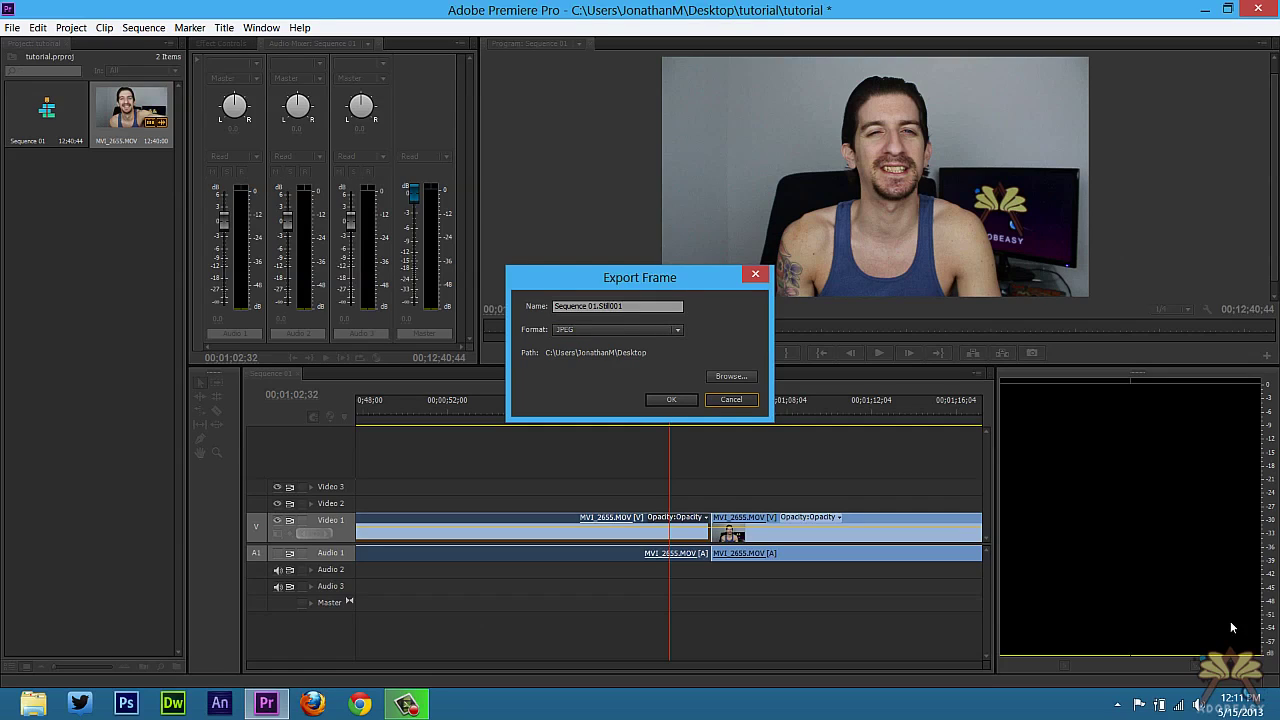
{"action": "key", "text": "shift+Tab"}
{"action": "key", "text": "Return"}
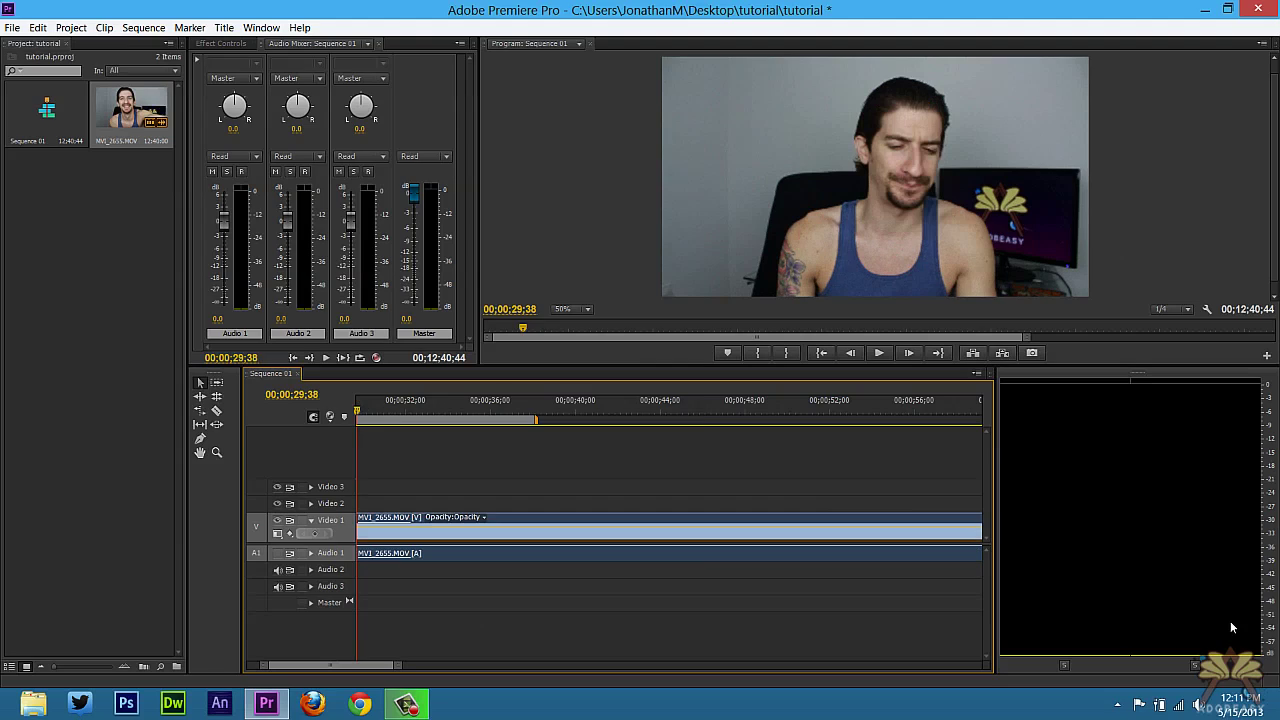
Return the playhead to 00;00;00;00 and set the first clip piece's opacity to 0% there as a keyframe.
{"action": "key", "text": "j"}
{"action": "key", "text": "j"}
{"action": "key", "text": "j"}
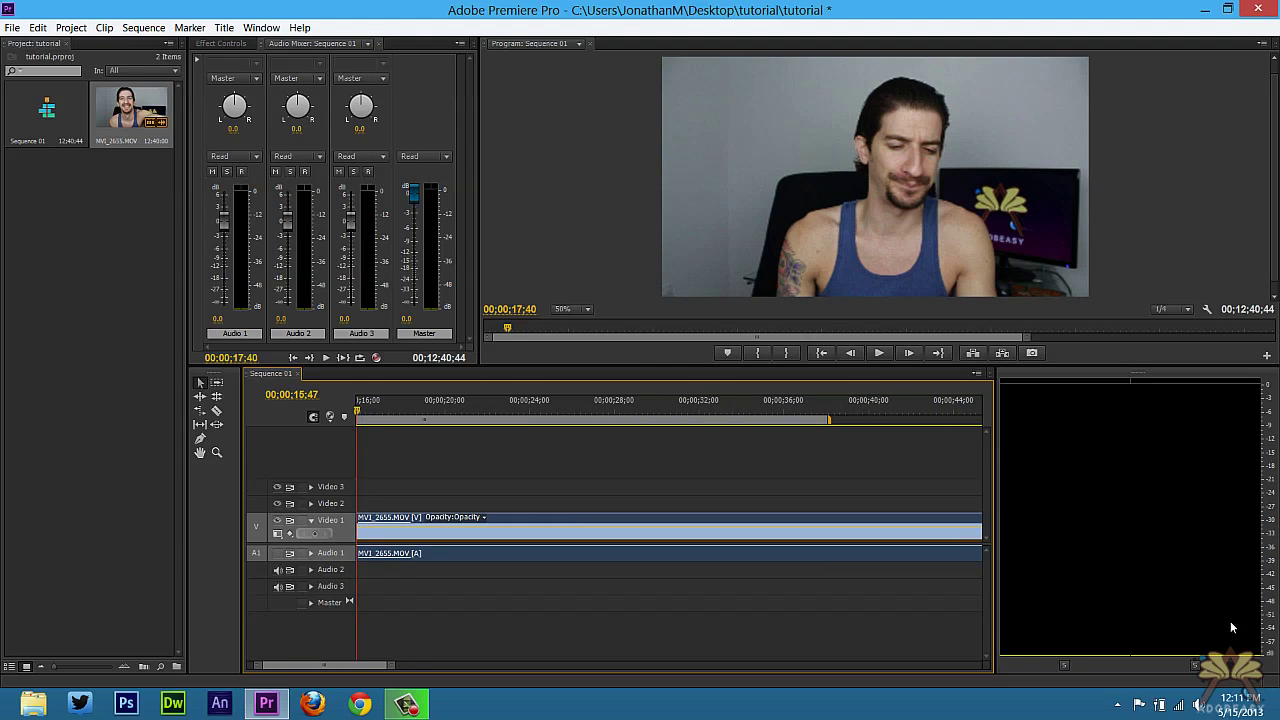
{"action": "key", "text": "shift+5"}
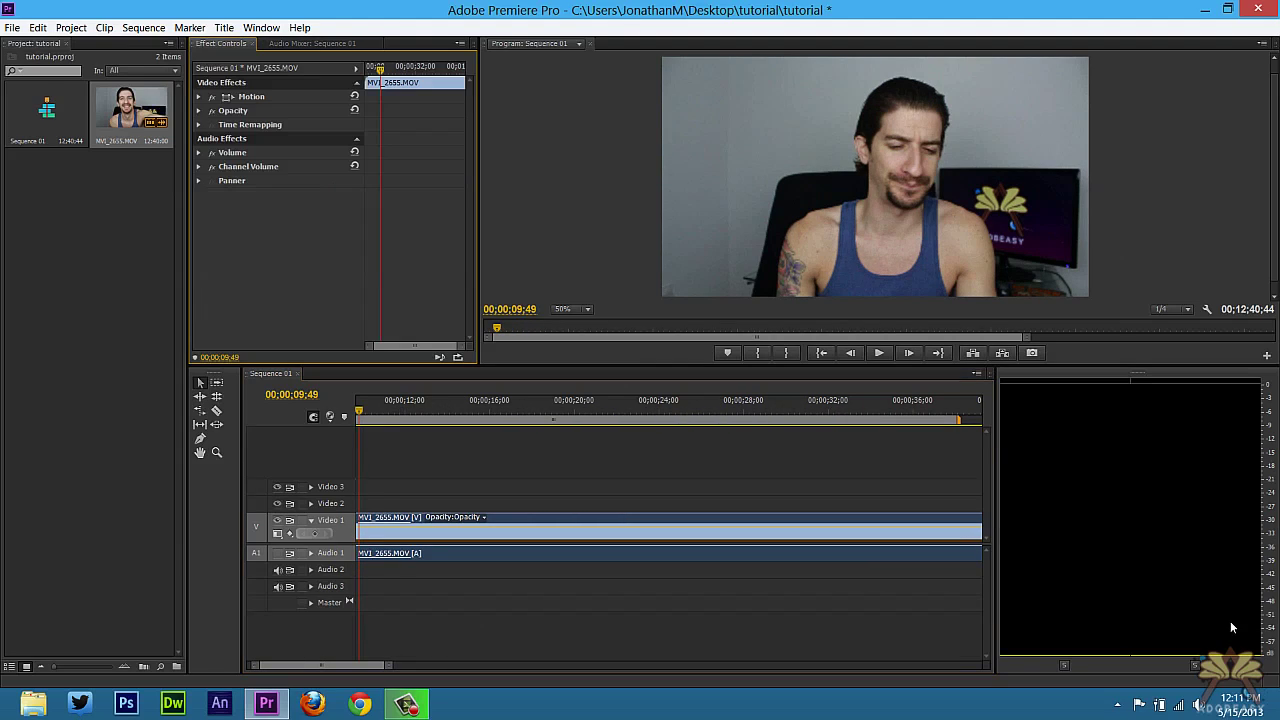
{"action": "left_click", "coordinate": [199, 111]}
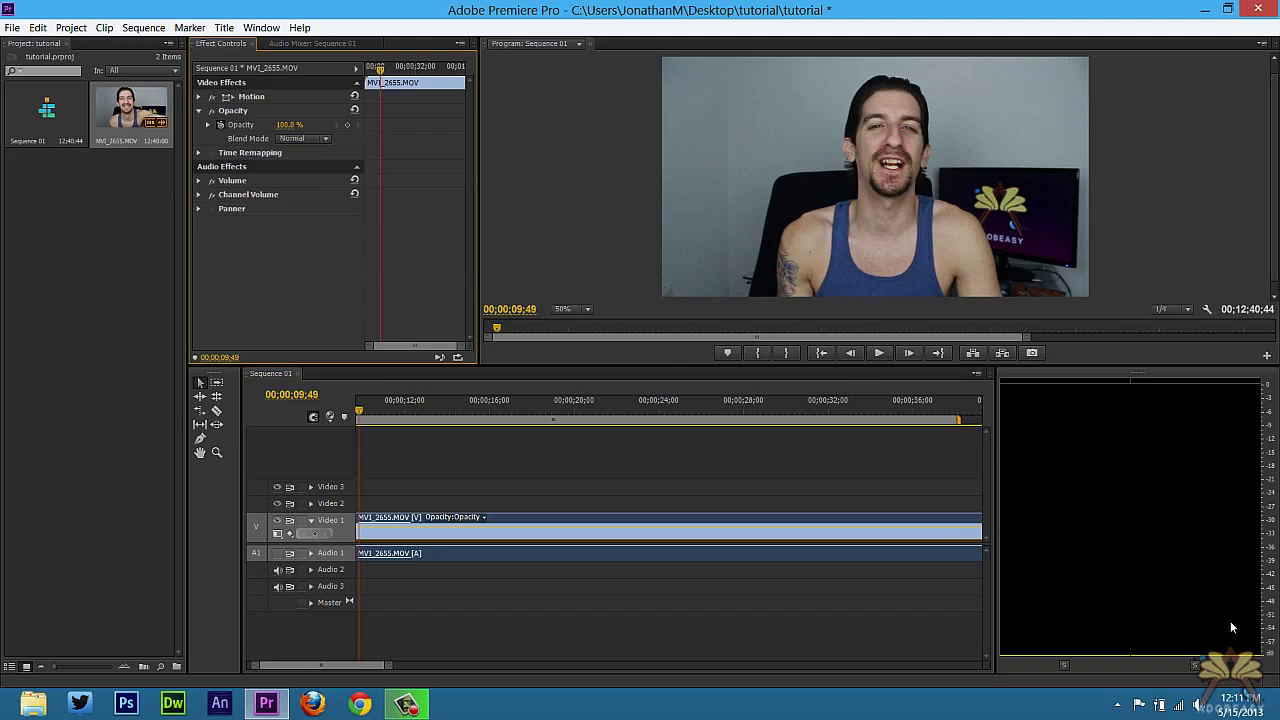
{"action": "left_click_drag", "start_coordinate": [359, 411], "coordinate": [359, 411]}
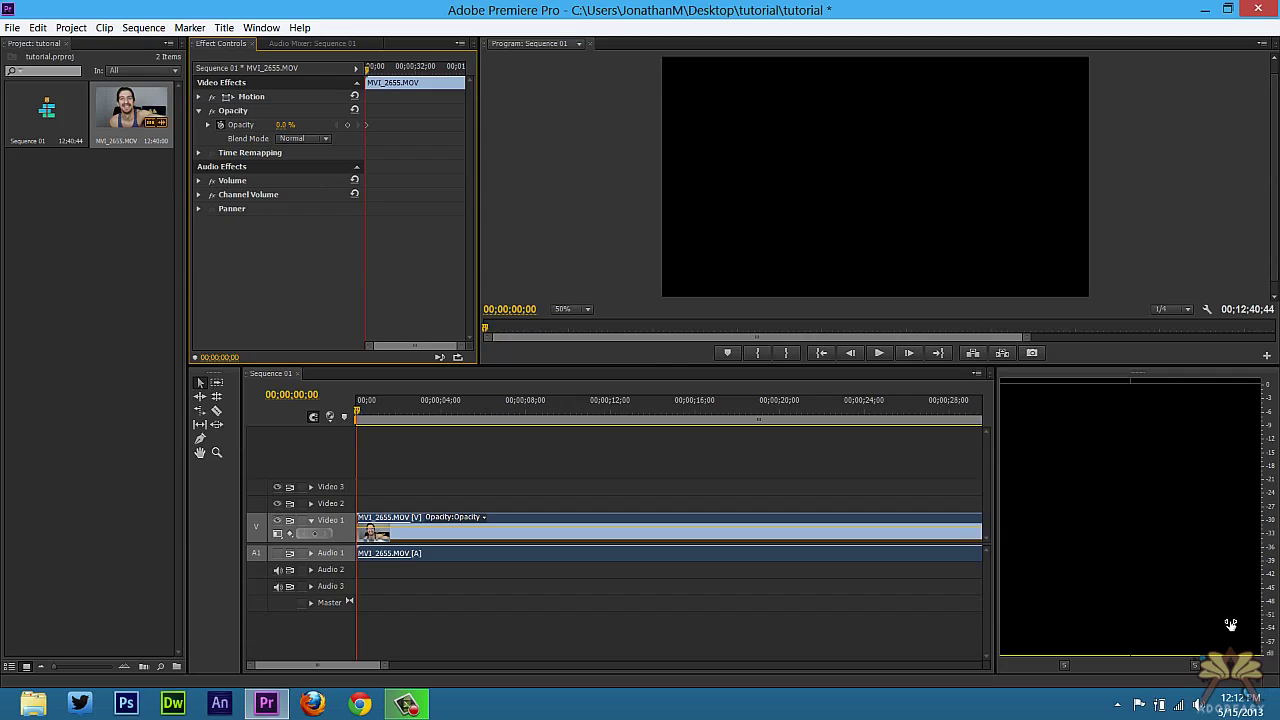
Advance the playhead to about 00;00;00;42 and set the clip's opacity to 100% for a fade-in.
{"action": "key", "text": "shift+3"}
{"action": "key", "text": "l"}
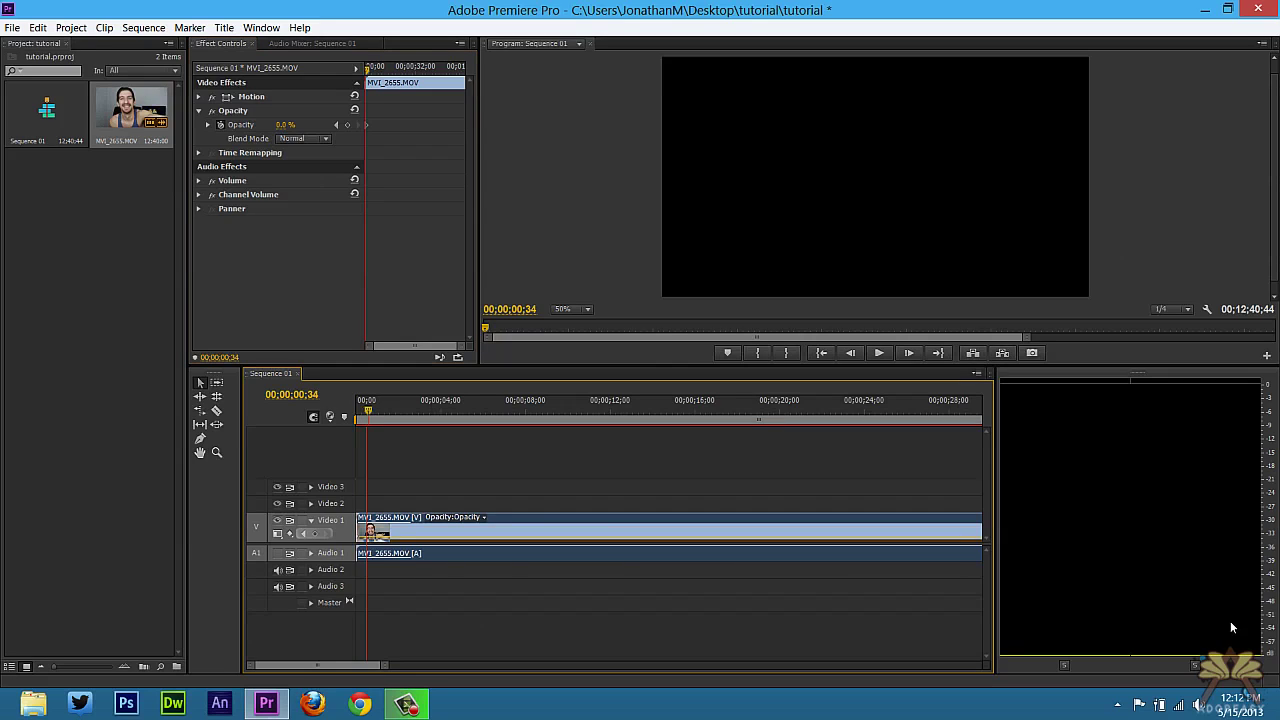
{"action": "left_click_drag", "start_coordinate": [285, 125], "coordinate": [385, 125]}
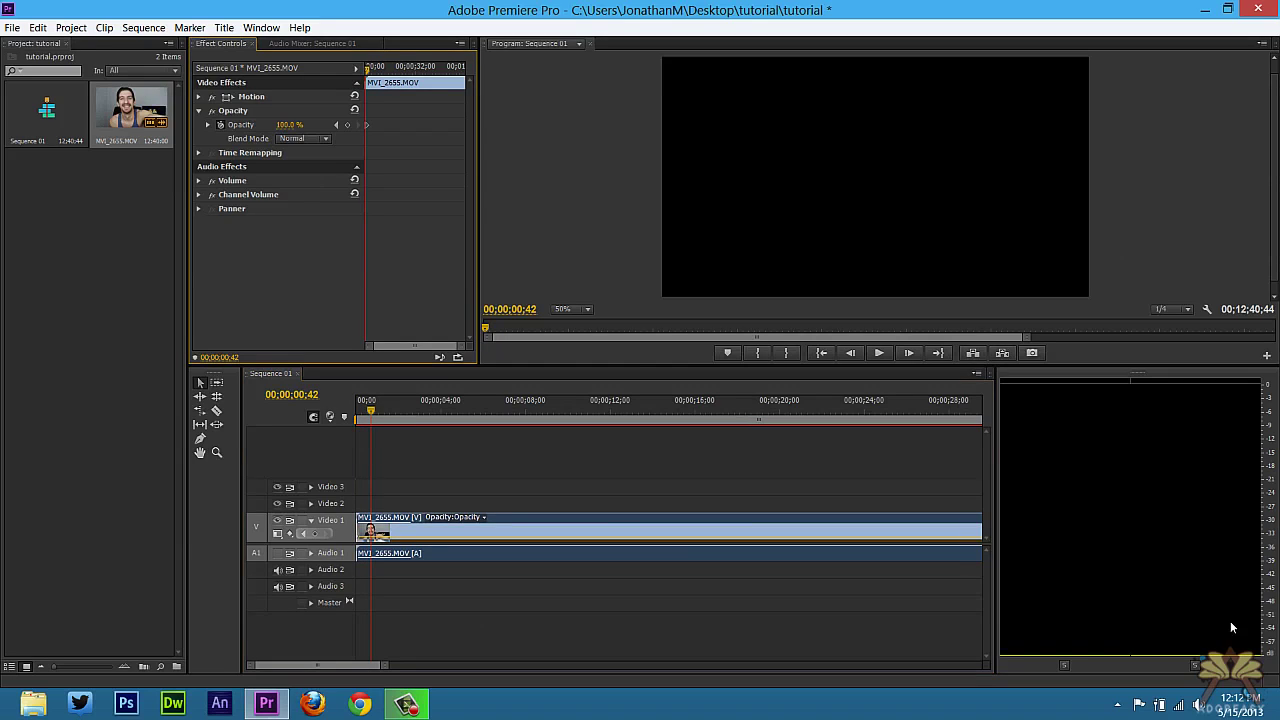
Play the opacity fade-in repeatedly from the start of the sequence and examine the opacity graph.
{"action": "left_click_drag", "start_coordinate": [371, 410], "coordinate": [356, 410]}
{"action": "key", "text": "space"}
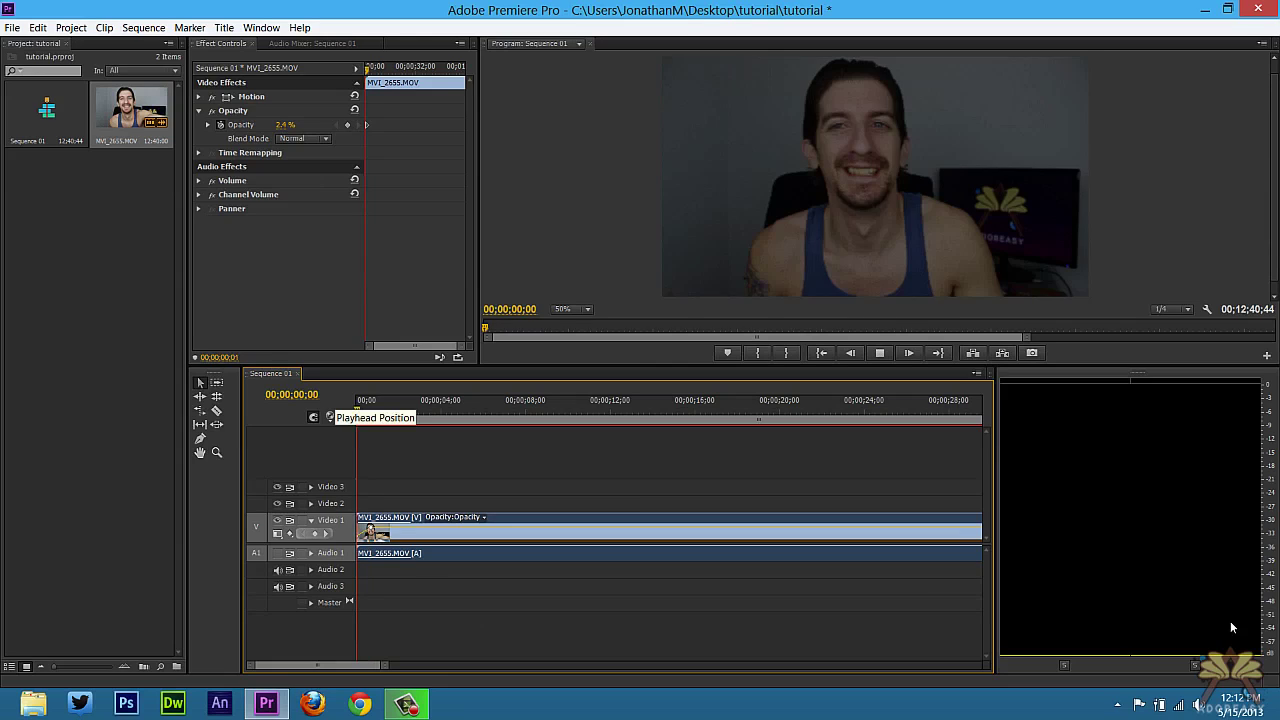
{"action": "key", "text": "space"}
{"action": "left_click_drag", "start_coordinate": [388, 410], "coordinate": [356, 410]}
{"action": "key", "text": "space"}
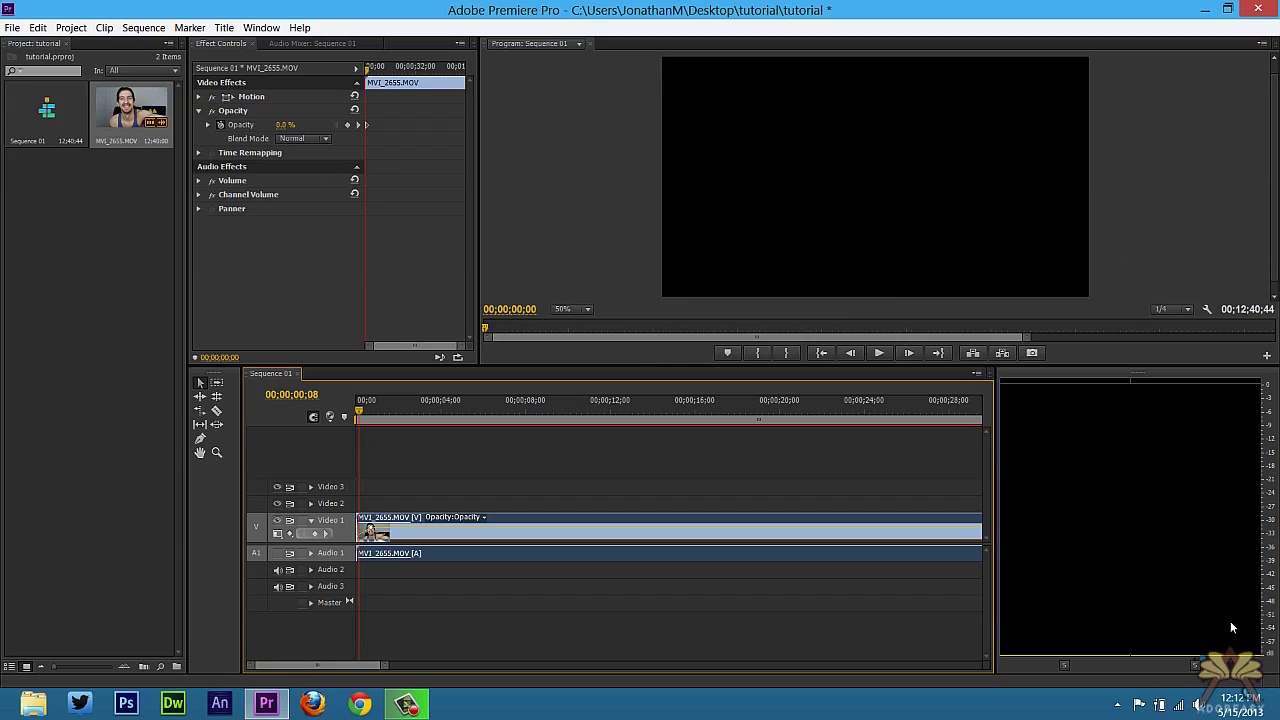
{"action": "key", "text": "Home"}
{"action": "key", "text": "space"}
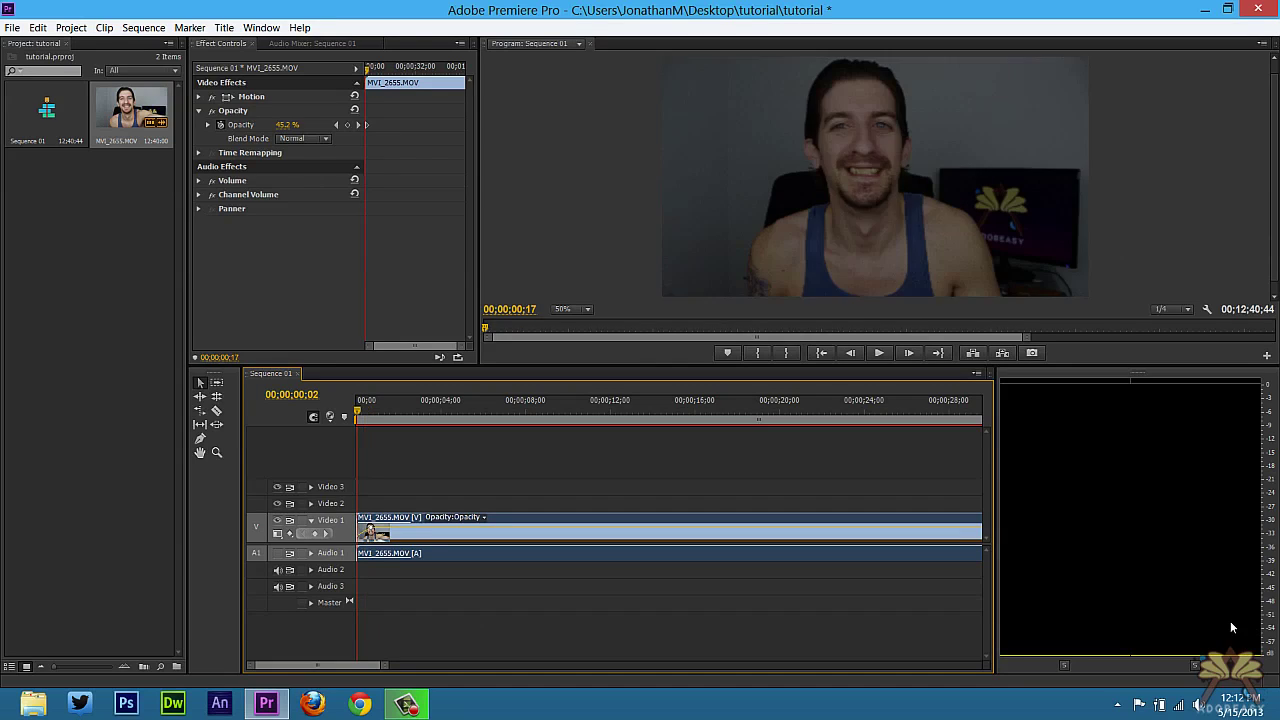
{"action": "key", "text": "space"}
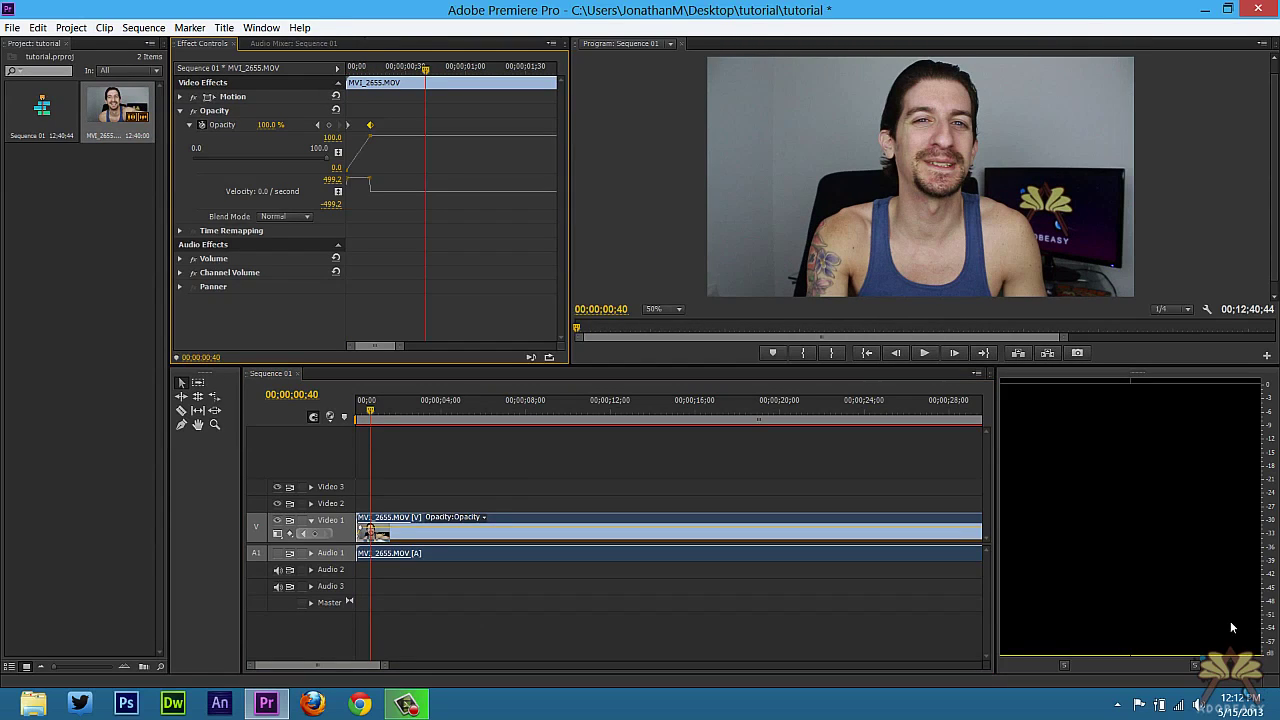
Shorten the fade-in by moving the 100% opacity keyframe to about 00;00;00;07, and play it from the start.
{"action": "key", "text": "Home"}
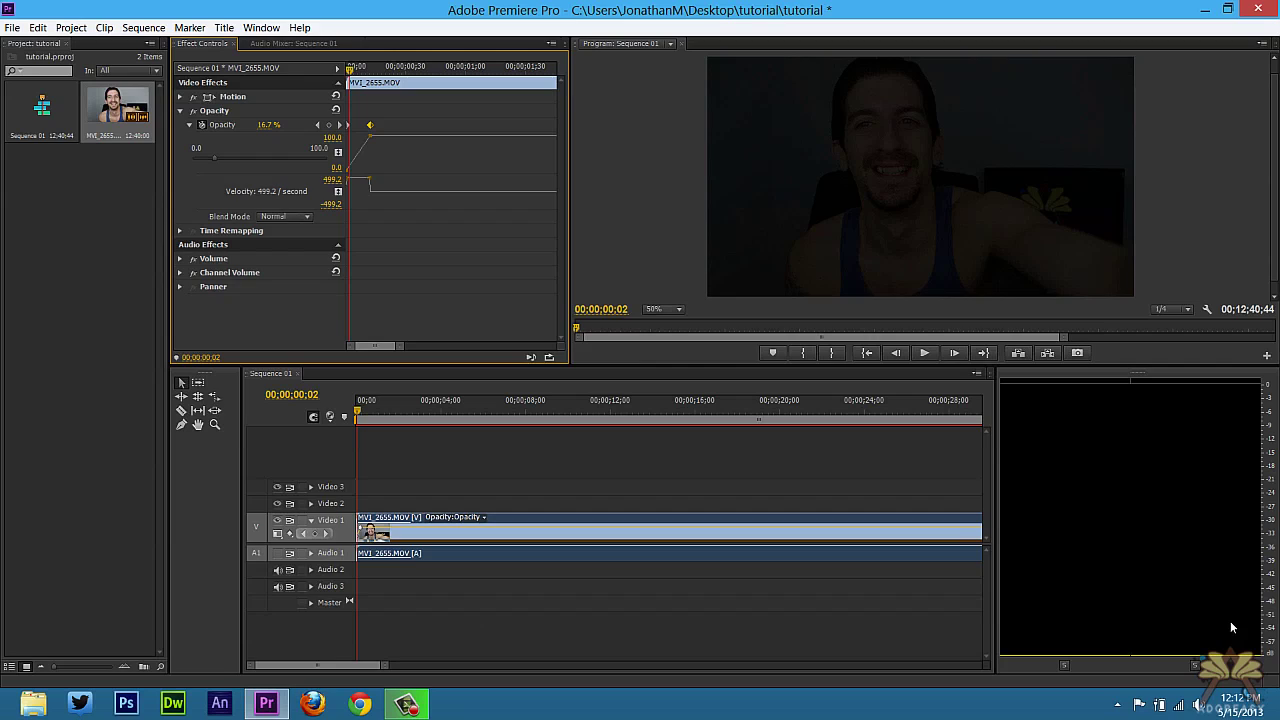
{"action": "key", "text": "space"}
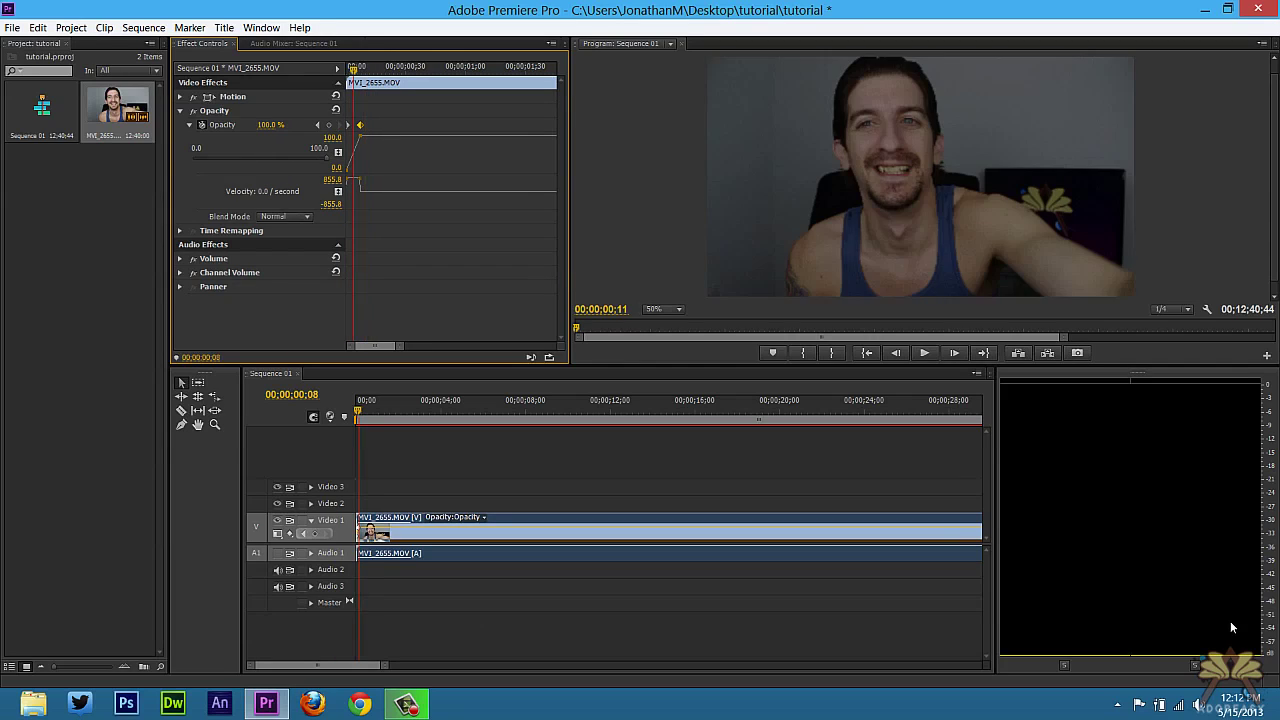
{"action": "key", "text": "Left"}
{"action": "key", "text": "Left"}
{"action": "key", "text": "Right"}
{"action": "key", "text": "Right"}
{"action": "key", "text": "Right"}
{"action": "key", "text": "Right"}
{"action": "key", "text": "Right"}
{"action": "key", "text": "Right"}
{"action": "key", "text": "Right"}
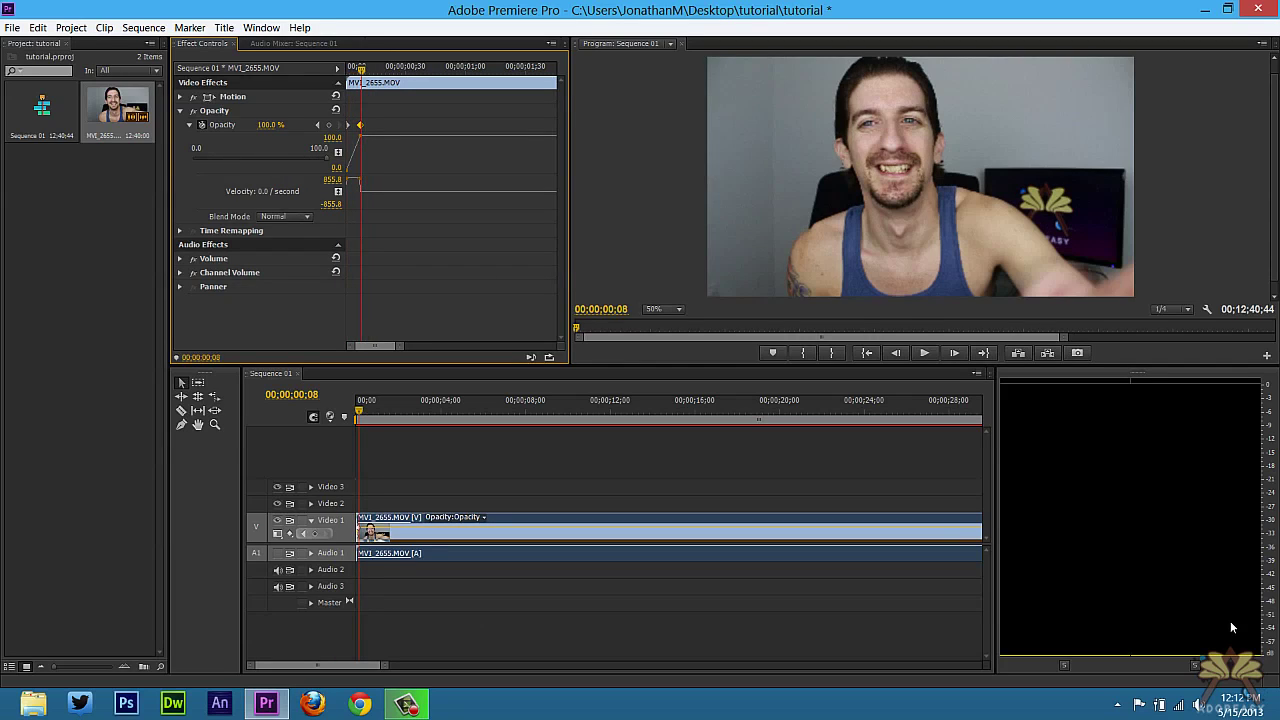
{"action": "key", "text": "Home"}
{"action": "key", "text": "space"}
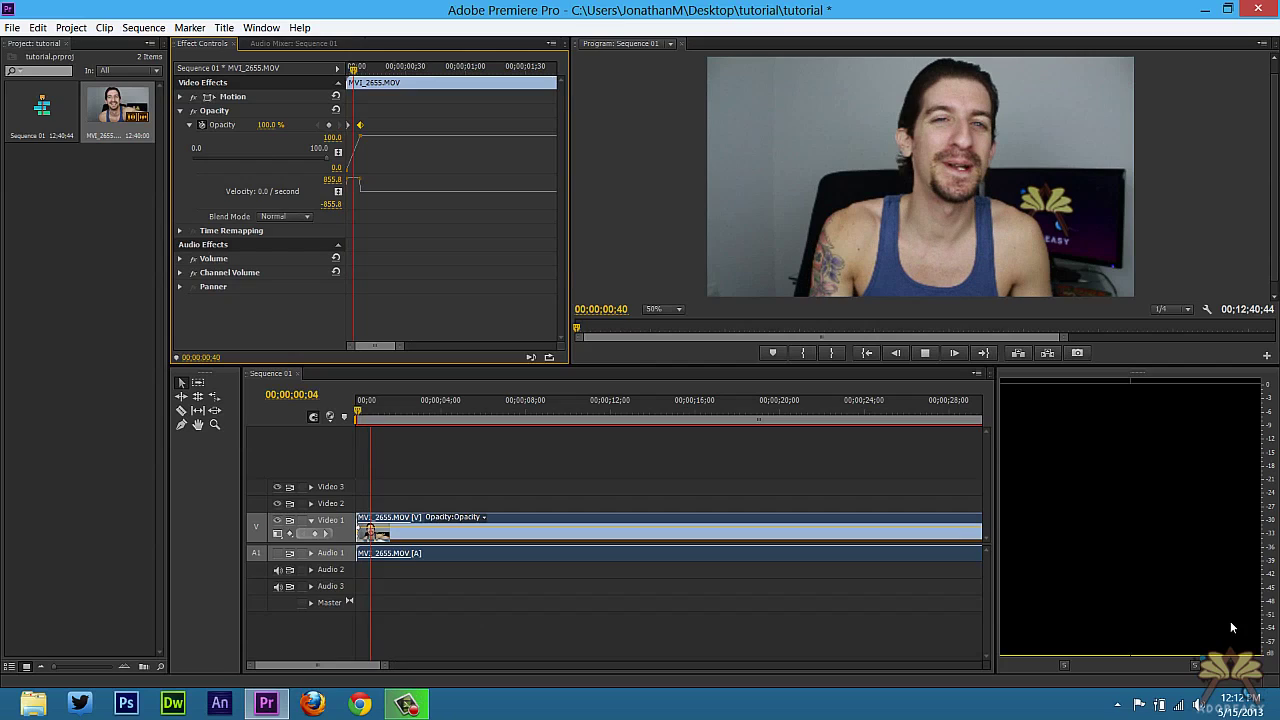
{"action": "key", "text": "space"}
Lengthen the fade-in by moving the 100% opacity keyframe to about 00;00;00;35, and play it from the start.
{"action": "key", "text": "Left"}
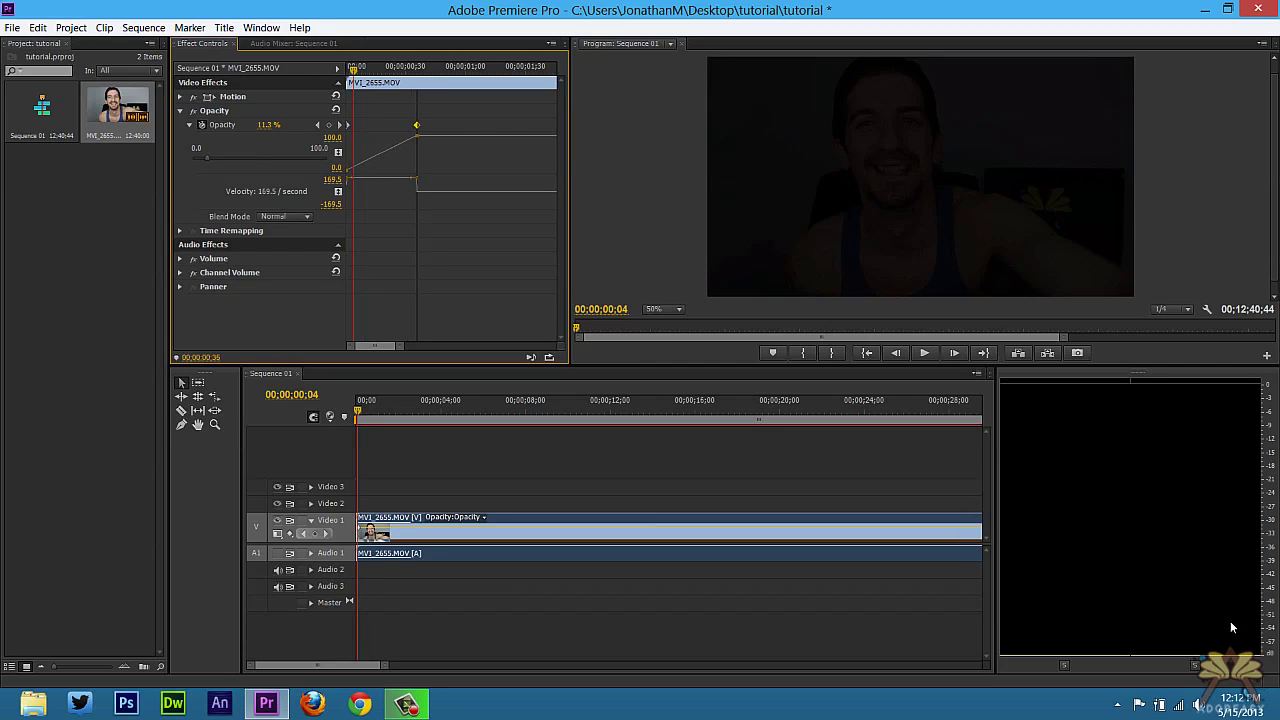
{"action": "key", "text": "Left"}
{"action": "key", "text": "Left"}
{"action": "key", "text": "Left"}
{"action": "key", "text": "space"}
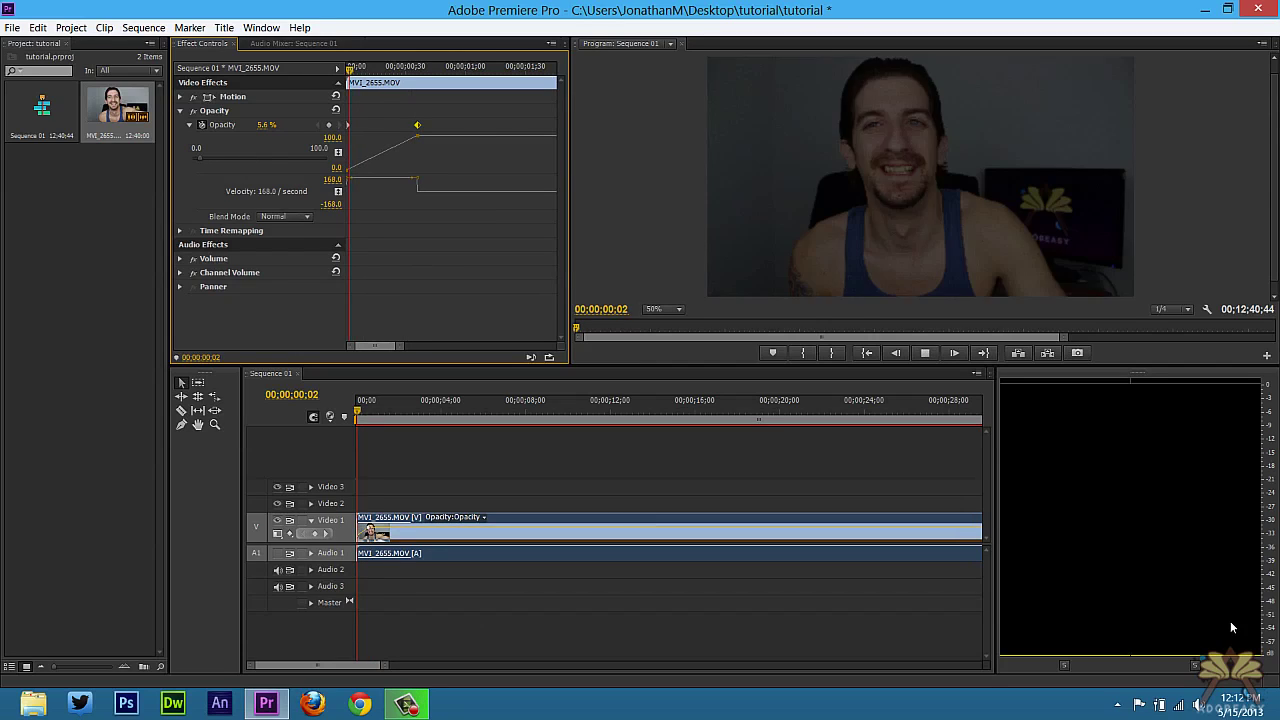
{"action": "key", "text": "space"}
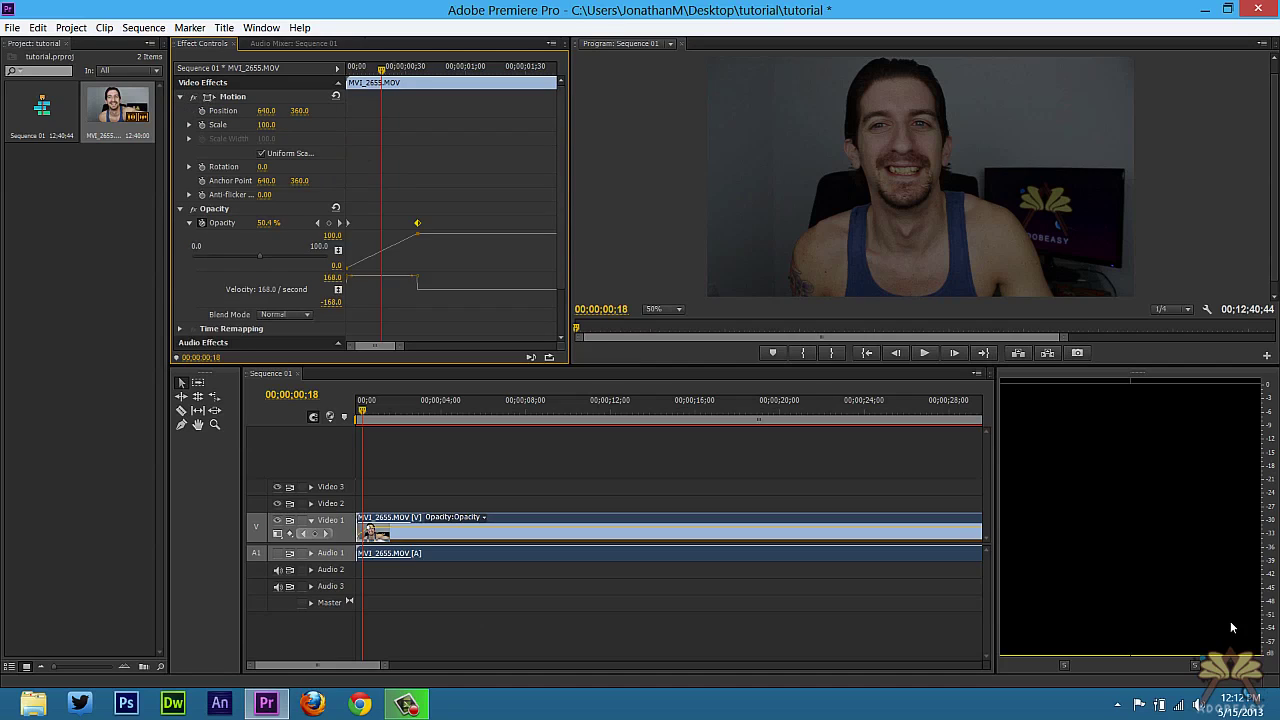
Show the clip's Motion properties and add a Position keyframe of 640, 360 at 00;00;00;42.
{"action": "key", "text": "Left"}
{"action": "key", "text": "Left"}
{"action": "key", "text": "Left"}
{"action": "key", "text": "Left"}
{"action": "key", "text": "Left"}
{"action": "key", "text": "Left"}
{"action": "key", "text": "Left"}
{"action": "key", "text": "Left"}
{"action": "key", "text": "Left"}
{"action": "key", "text": "Left"}
{"action": "key", "text": "Left"}
{"action": "key", "text": "Left"}
{"action": "key", "text": "Left"}
{"action": "key", "text": "Left"}
{"action": "key", "text": "Left"}
{"action": "key", "text": "Left"}
{"action": "key", "text": "Left"}
{"action": "key", "text": "Left"}
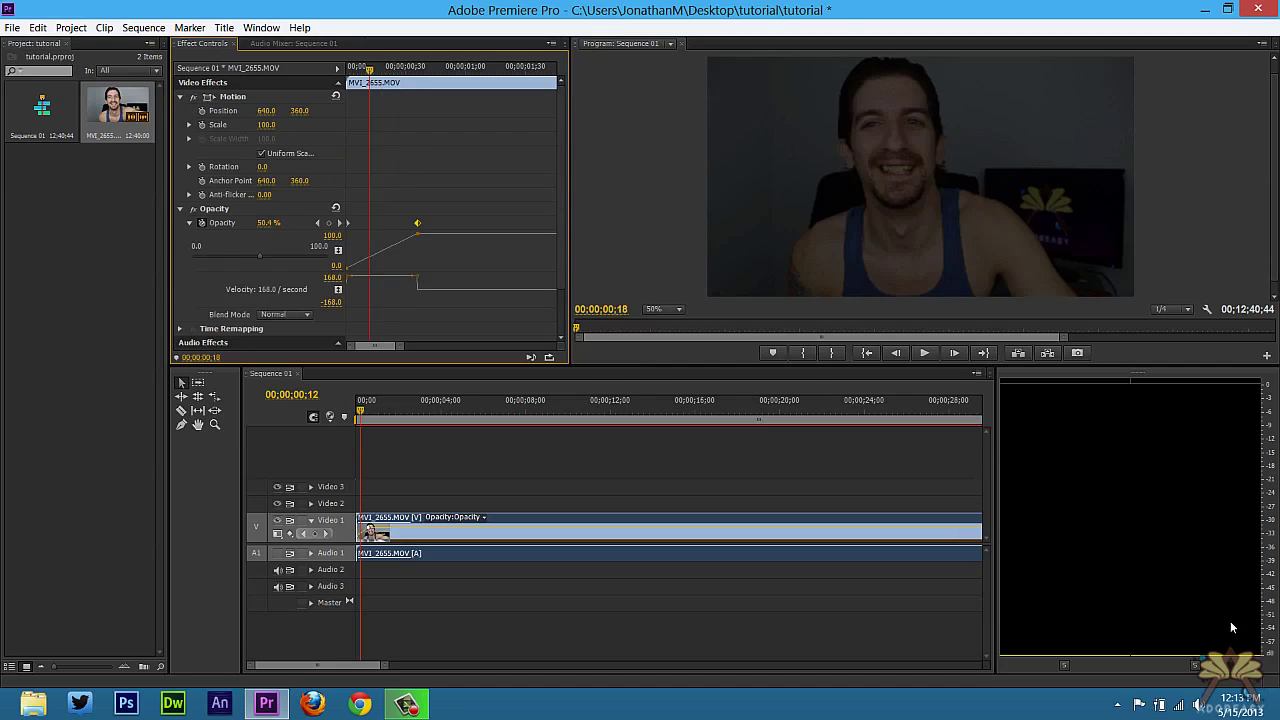
{"action": "key", "text": "space"}
{"action": "key", "text": "space"}
{"action": "key", "text": "shift+Left"}
{"action": "key", "text": "shift+Left"}
{"action": "key", "text": "shift+Left"}
{"action": "key", "text": "shift+Left"}
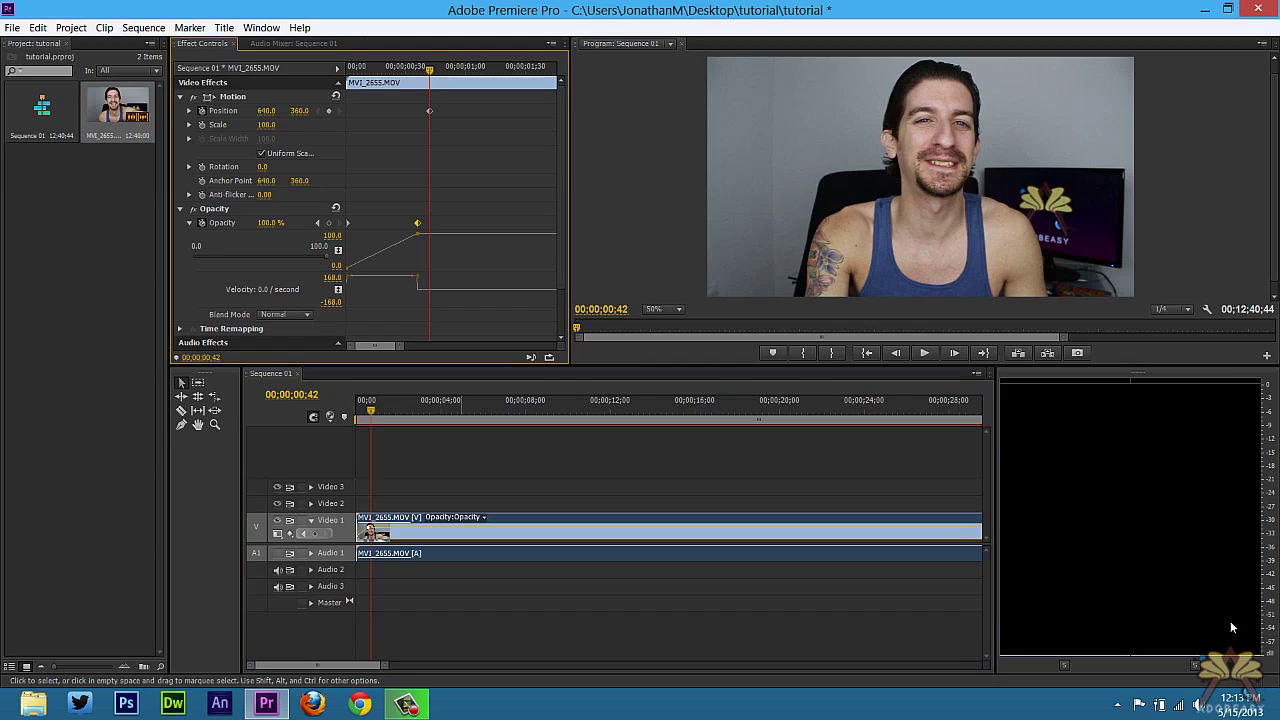
Set the clip's horizontal position to 209 at the sequence start and play the resulting slide-in movement.
{"action": "key", "text": "Home"}
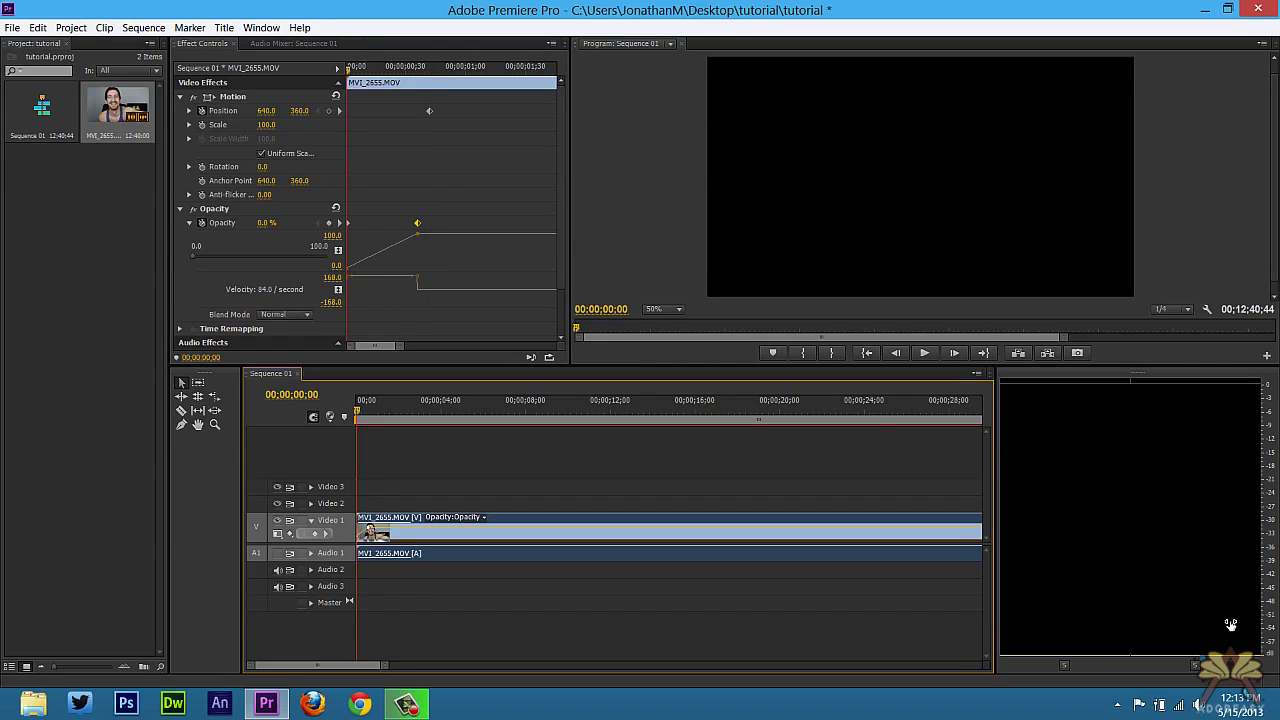
{"action": "left_click_drag", "start_coordinate": [266, 111], "coordinate": [2, 111]}
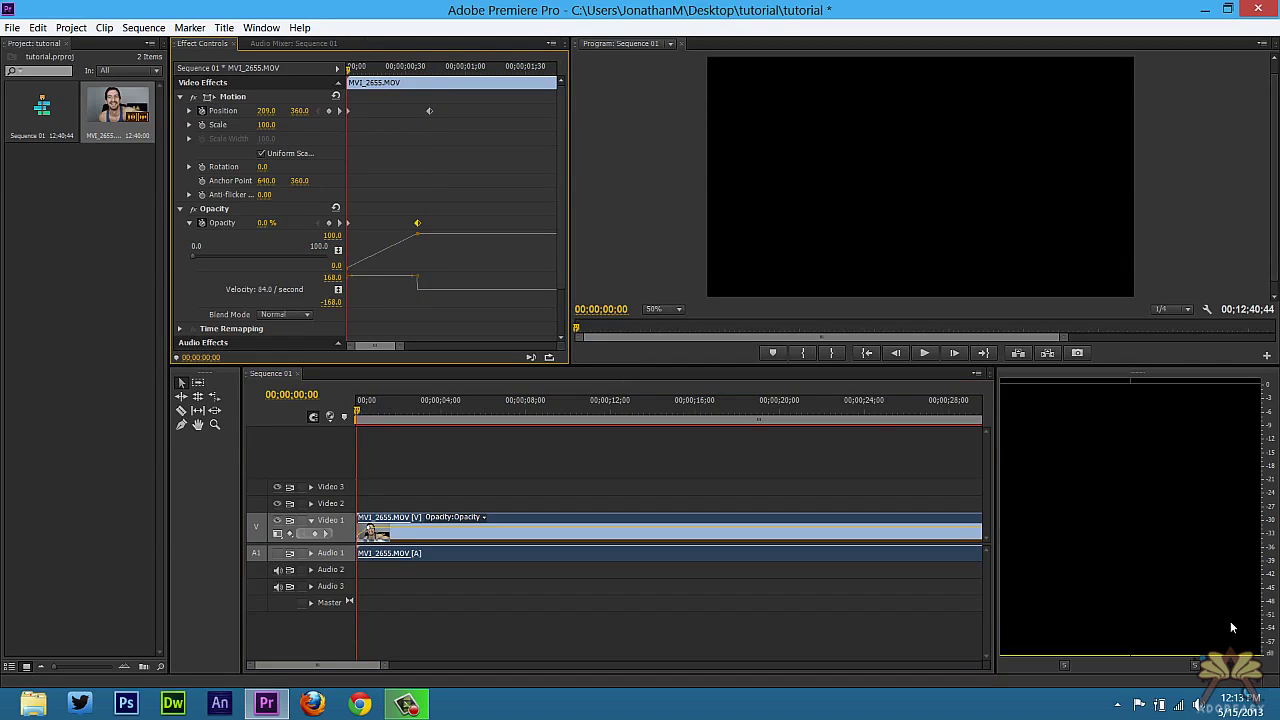
{"action": "key", "text": "space"}
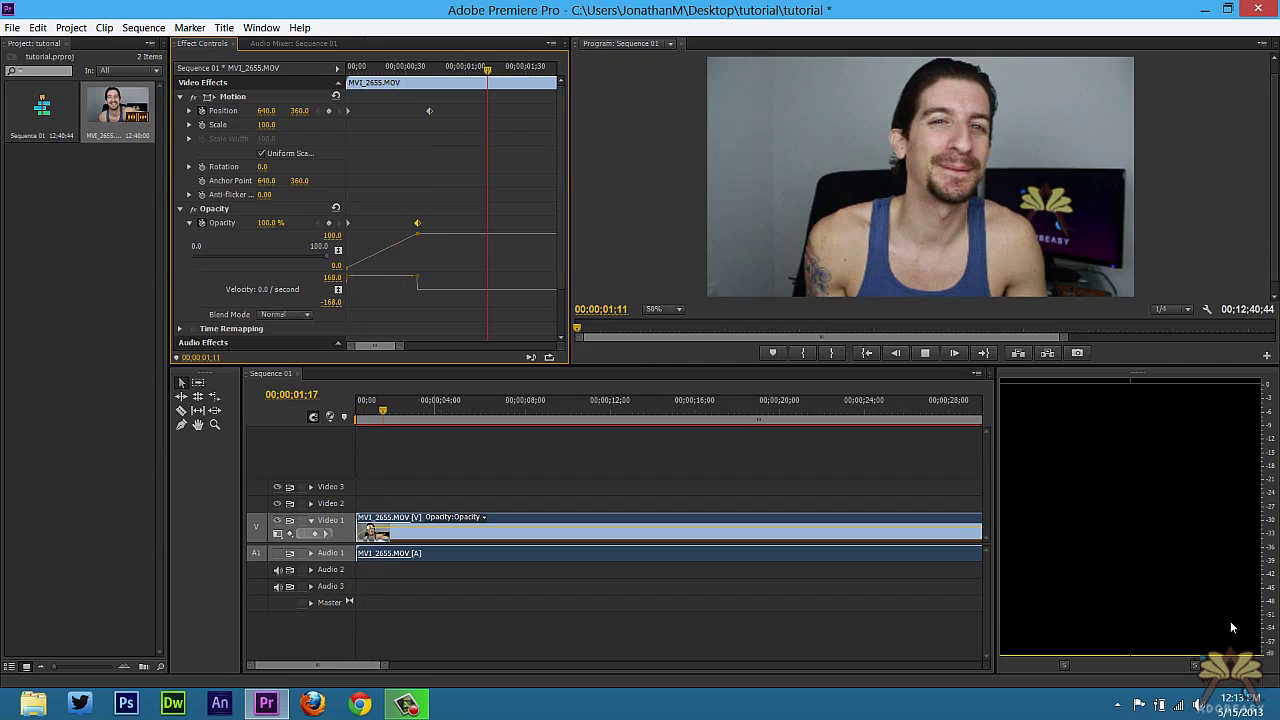
{"action": "key", "text": "Home"}
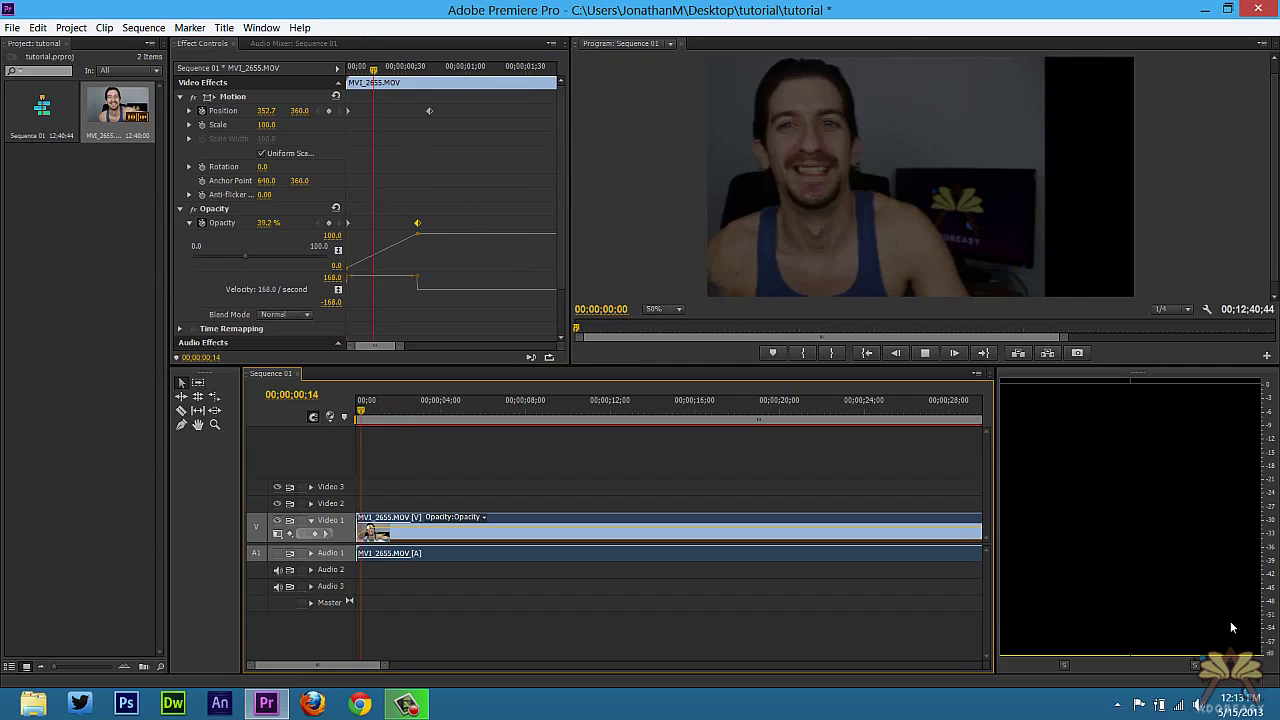
Create a new default still title named "tutorial" with the existing video settings.
{"action": "left_click", "coordinate": [224, 28]}
{"action": "mouse_move", "coordinate": [256, 46]}
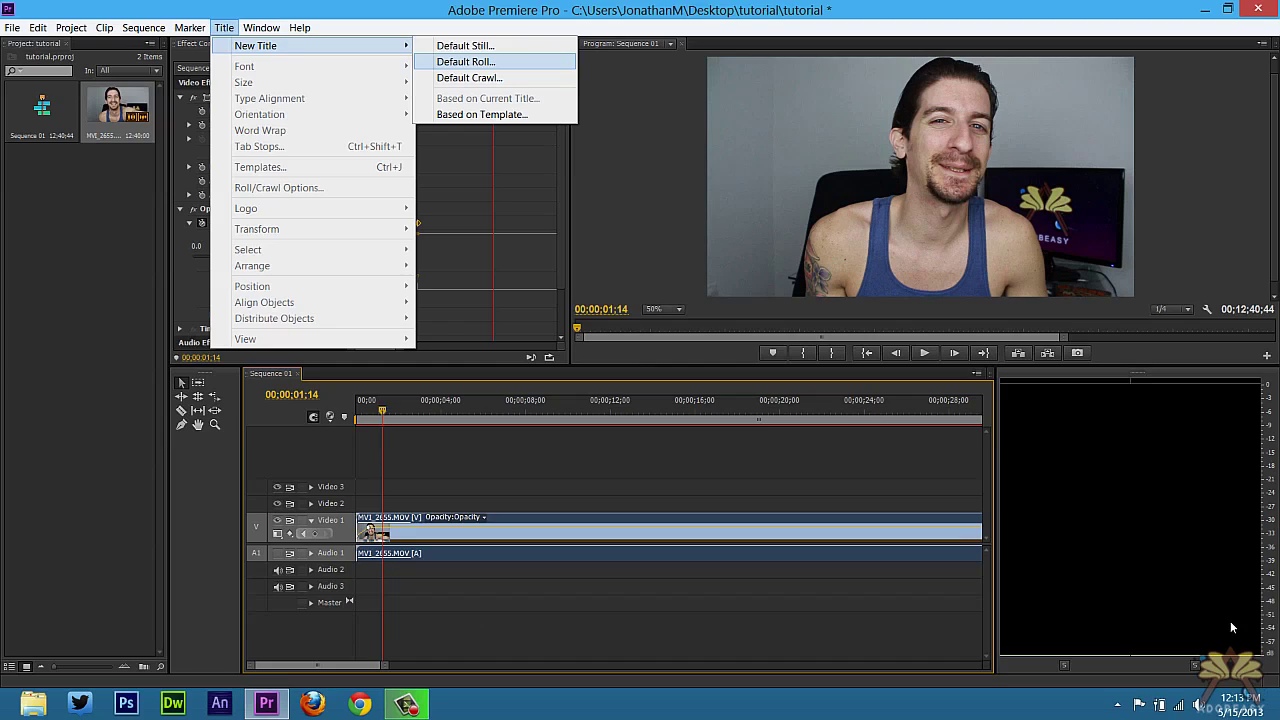
{"action": "key", "text": "Up"}
{"action": "key", "text": "Return"}
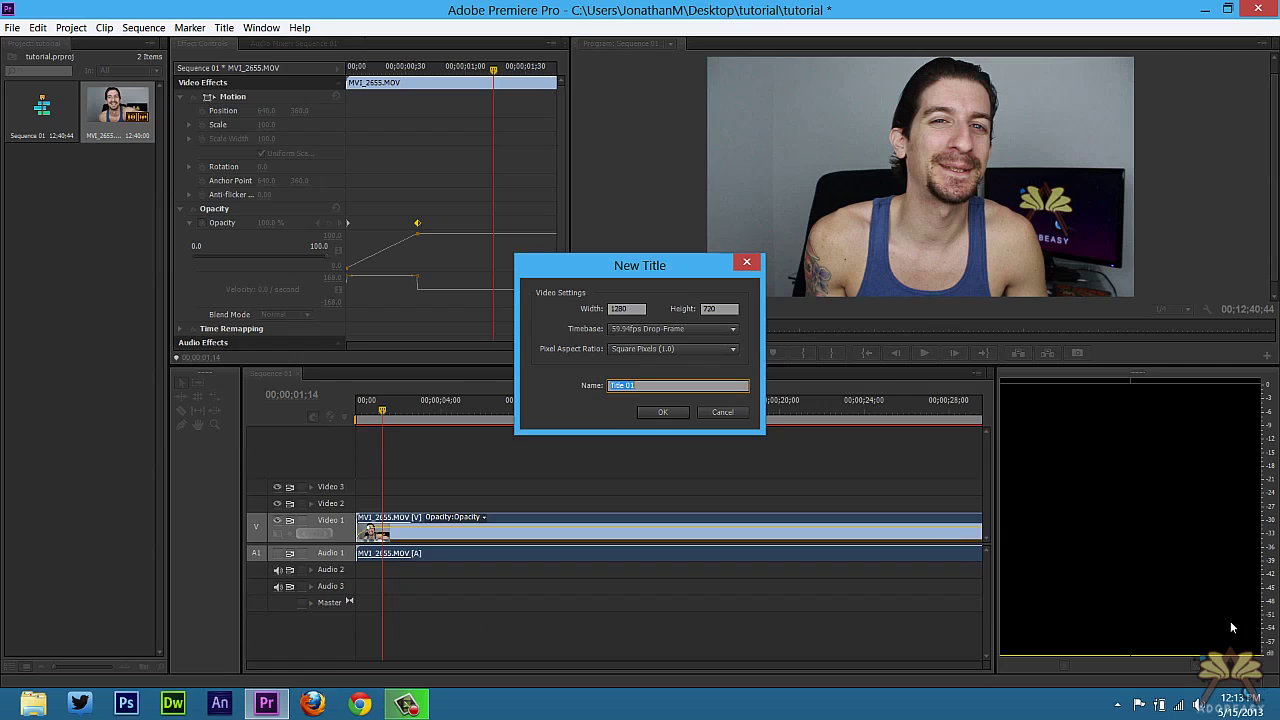
{"action": "key", "text": "BackSpace"}
{"action": "type", "text": "tutorial"}
{"action": "key", "text": "Return"}
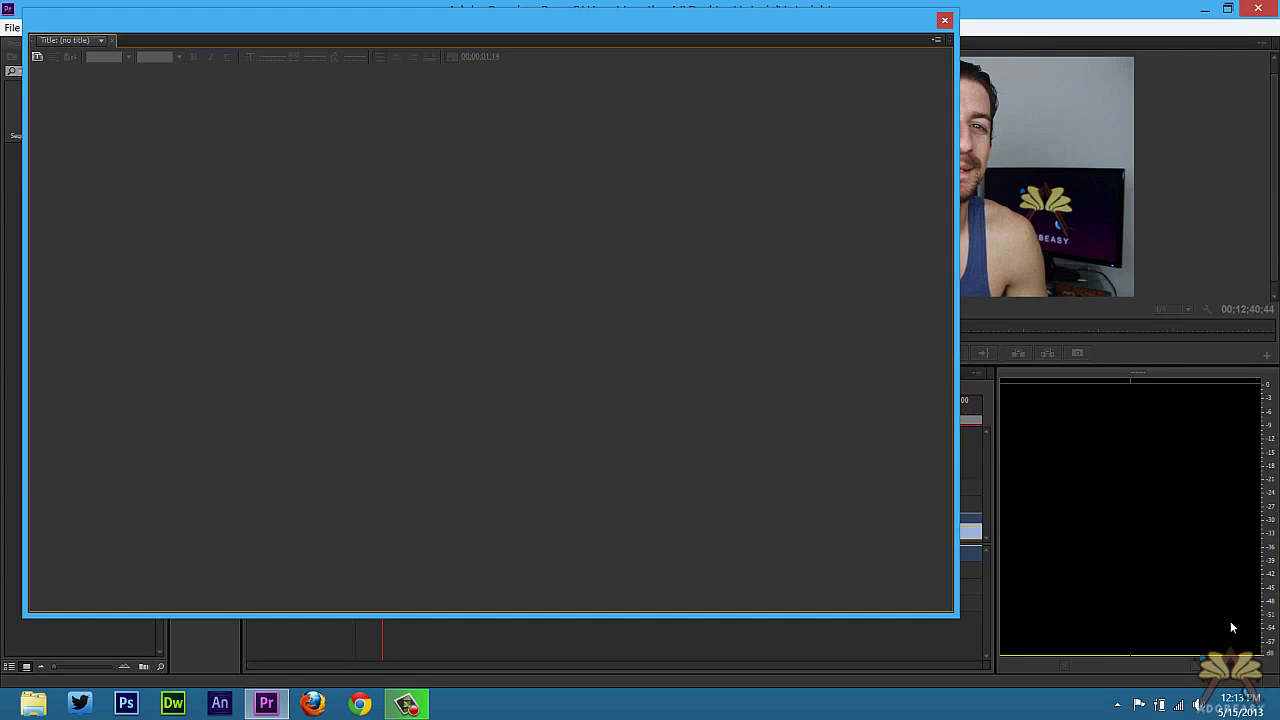
Add the text "Adobeasy" near the frame's upper-left corner and apply the slanted gold Hobo Std title style.
{"action": "type", "text": "Adobeasy"}
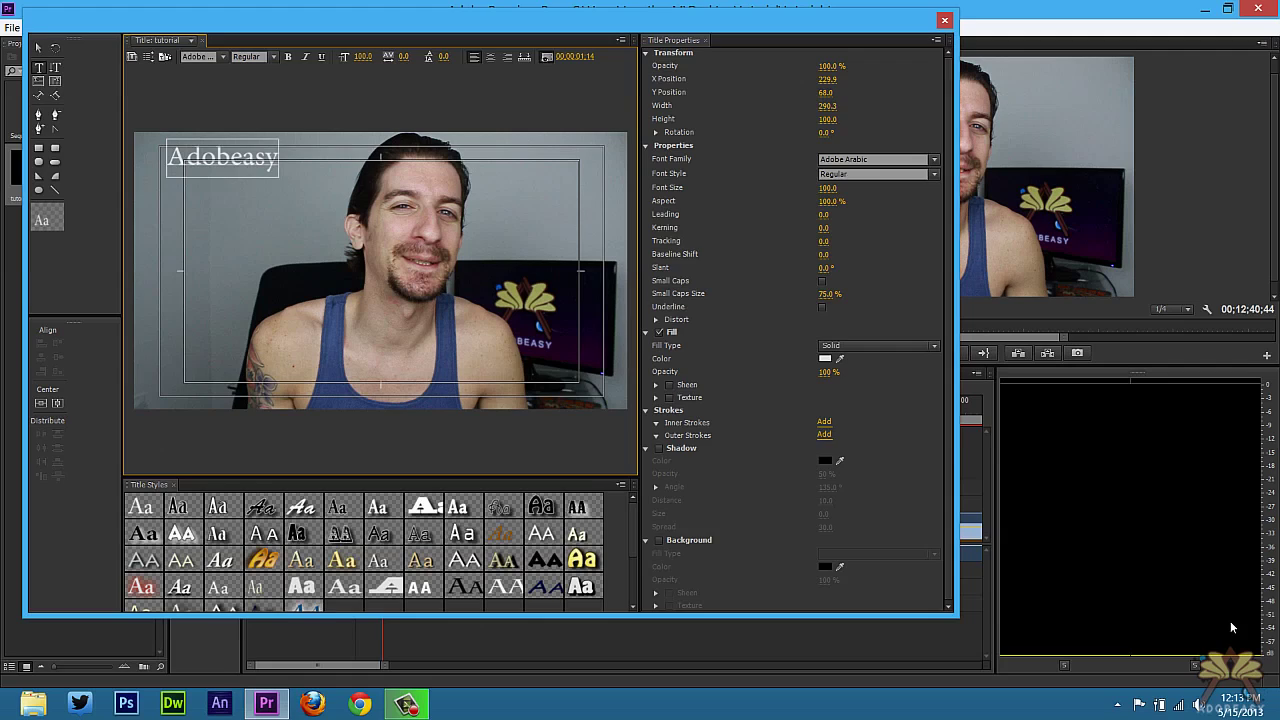
{"action": "left_click", "coordinate": [39, 48]}
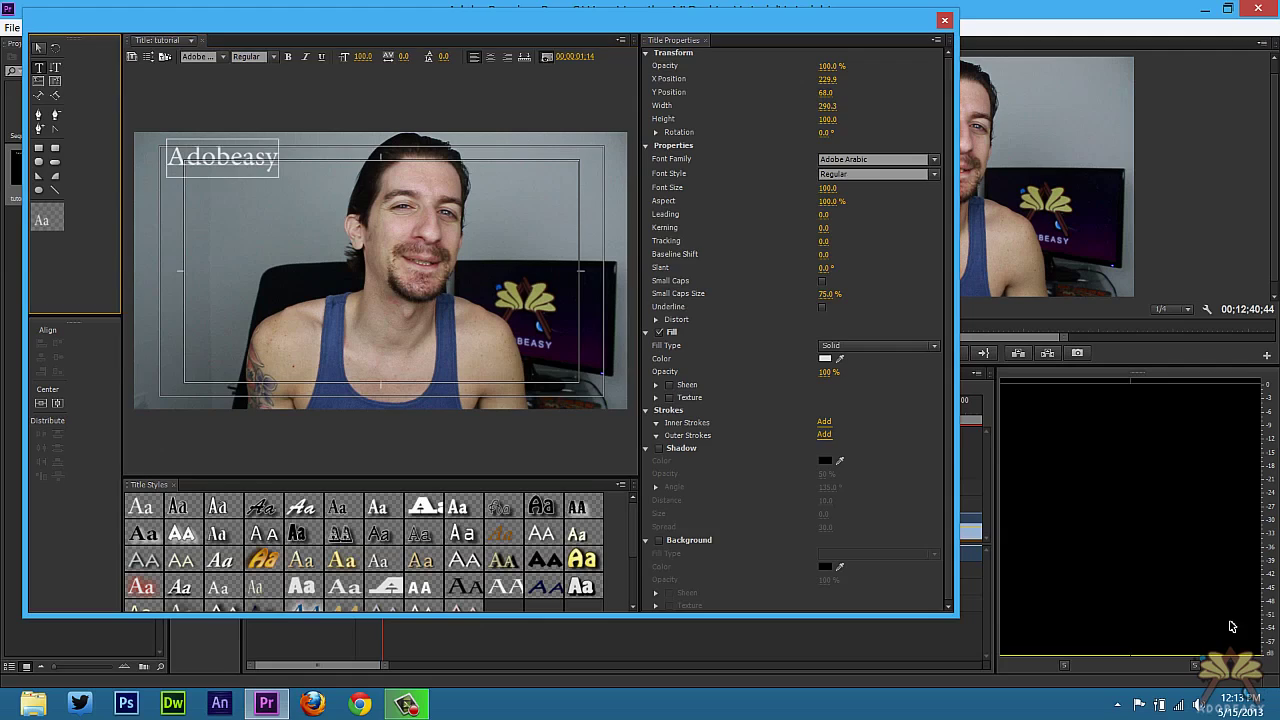
{"action": "left_click", "coordinate": [264, 559]}
{"action": "scroll", "coordinate": [264, 559], "scroll_direction": "down", "scroll_amount": 3}
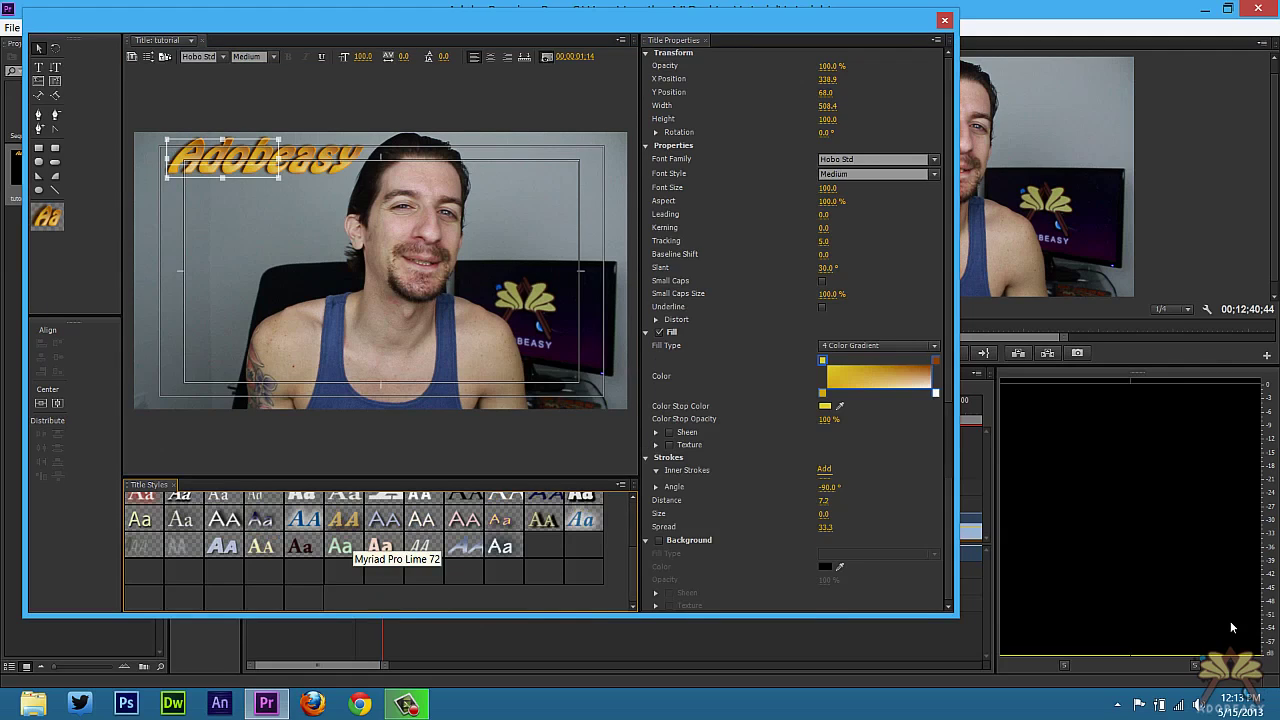
{"action": "scroll", "coordinate": [356, 546], "scroll_direction": "up", "scroll_amount": 2}
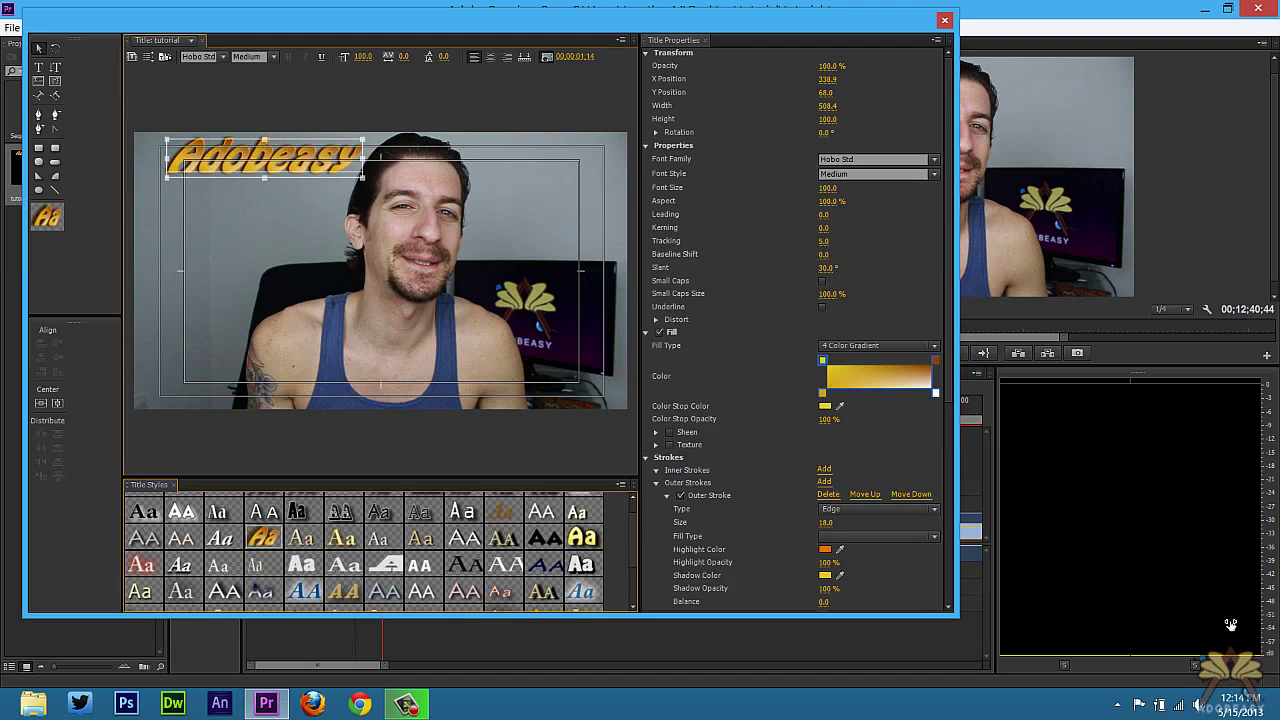
Shrink the title text, and place the tutorial title on Video 2 at the start of the sequence.
{"action": "left_click_drag", "start_coordinate": [363, 178], "coordinate": [354, 172]}
{"action": "left_click", "coordinate": [944, 20]}
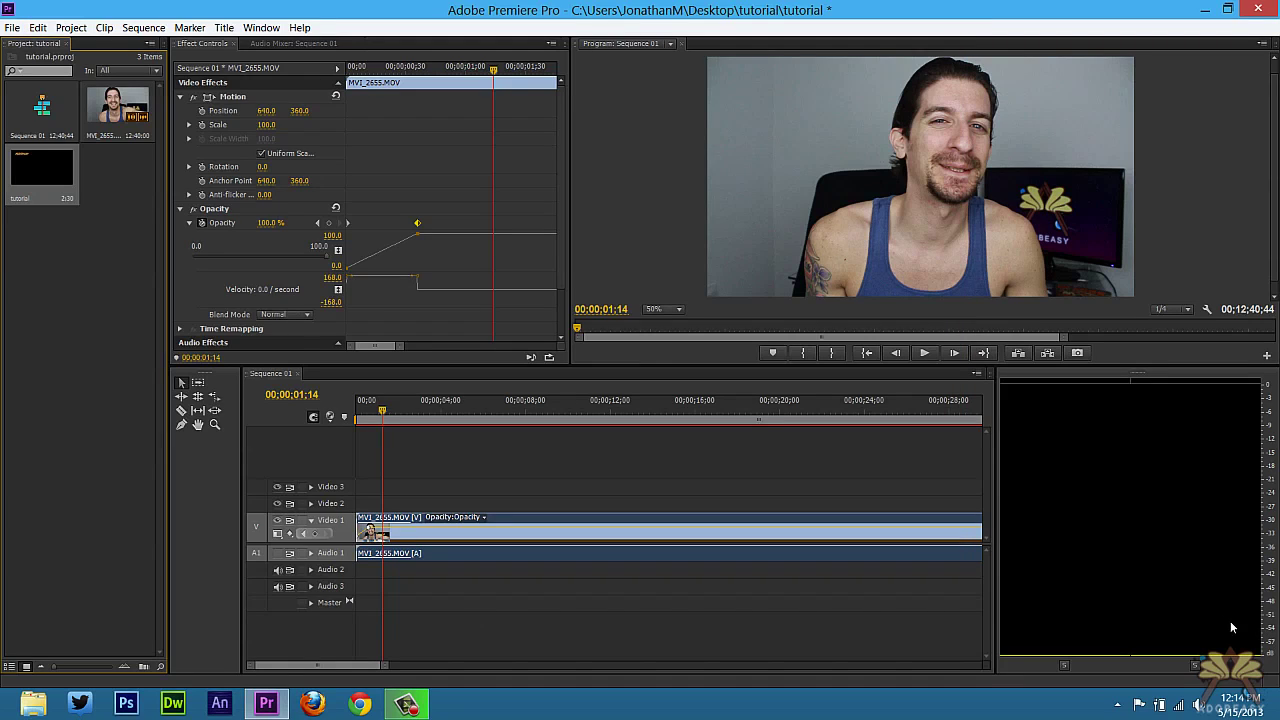
{"action": "left_click_drag", "start_coordinate": [41, 168], "coordinate": [516, 504]}
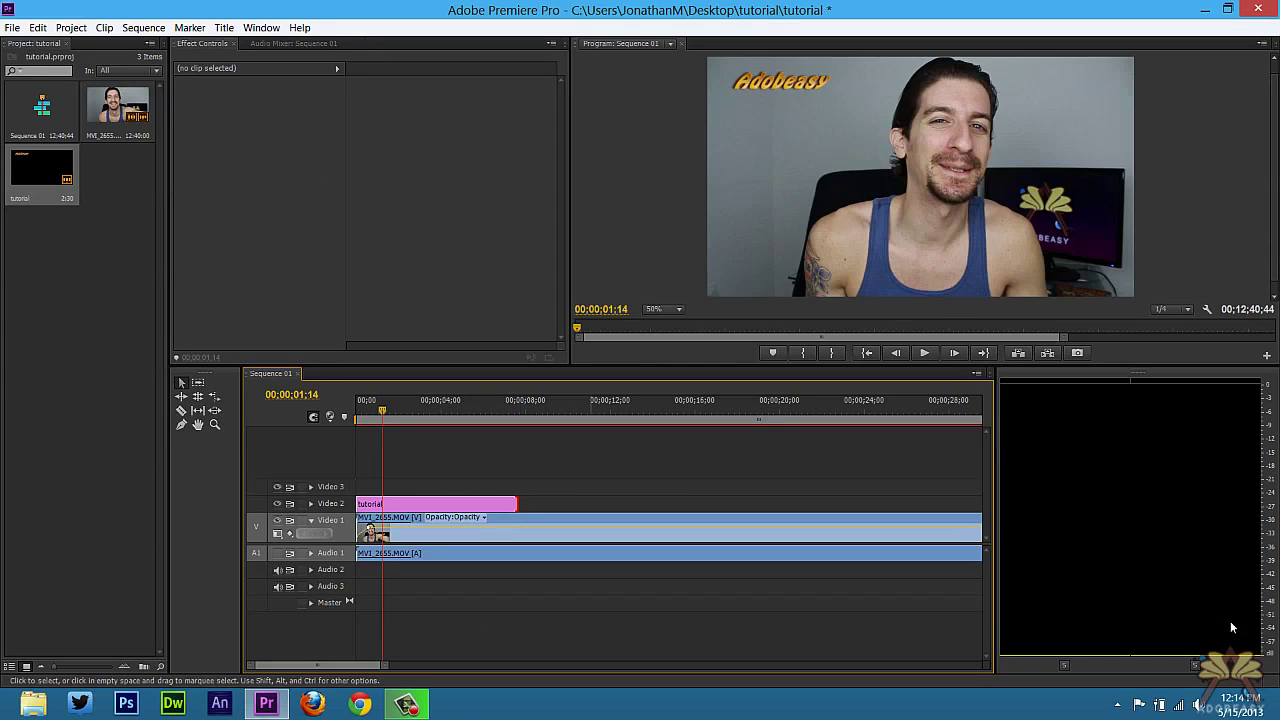
Show the sequence's Audio Mixer and turn on the Audio 1 track output.
{"action": "key", "text": "shift+6"}
{"action": "key", "text": "shift+Right"}
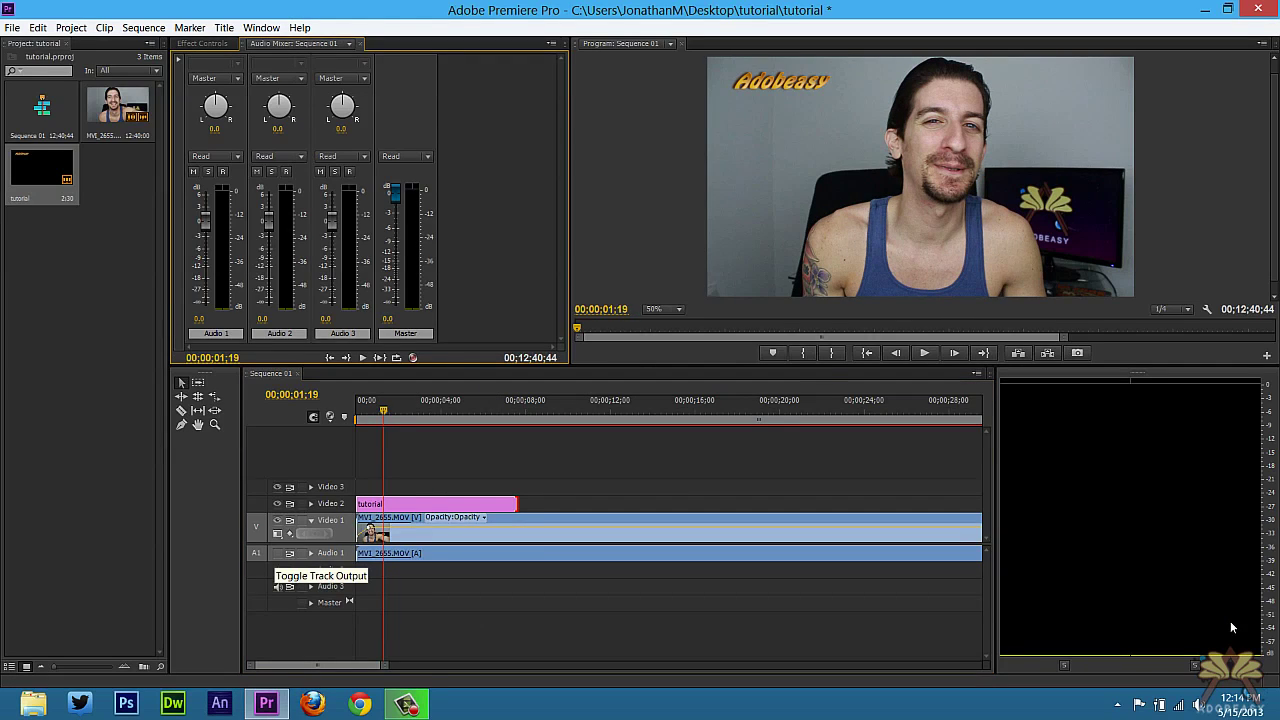
{"action": "left_click", "coordinate": [279, 553]}
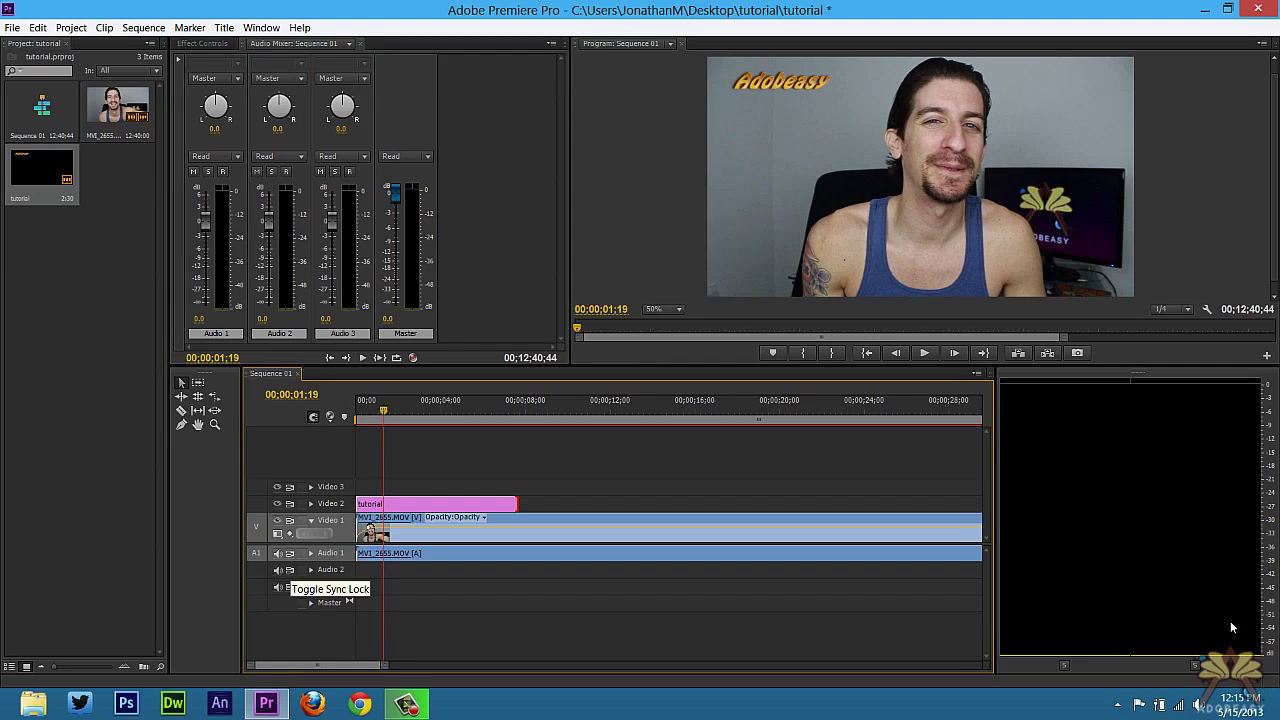
Play the sequence to check the audio levels and try raising the Audio 1 volume in the mixer.
{"action": "key", "text": "space"}
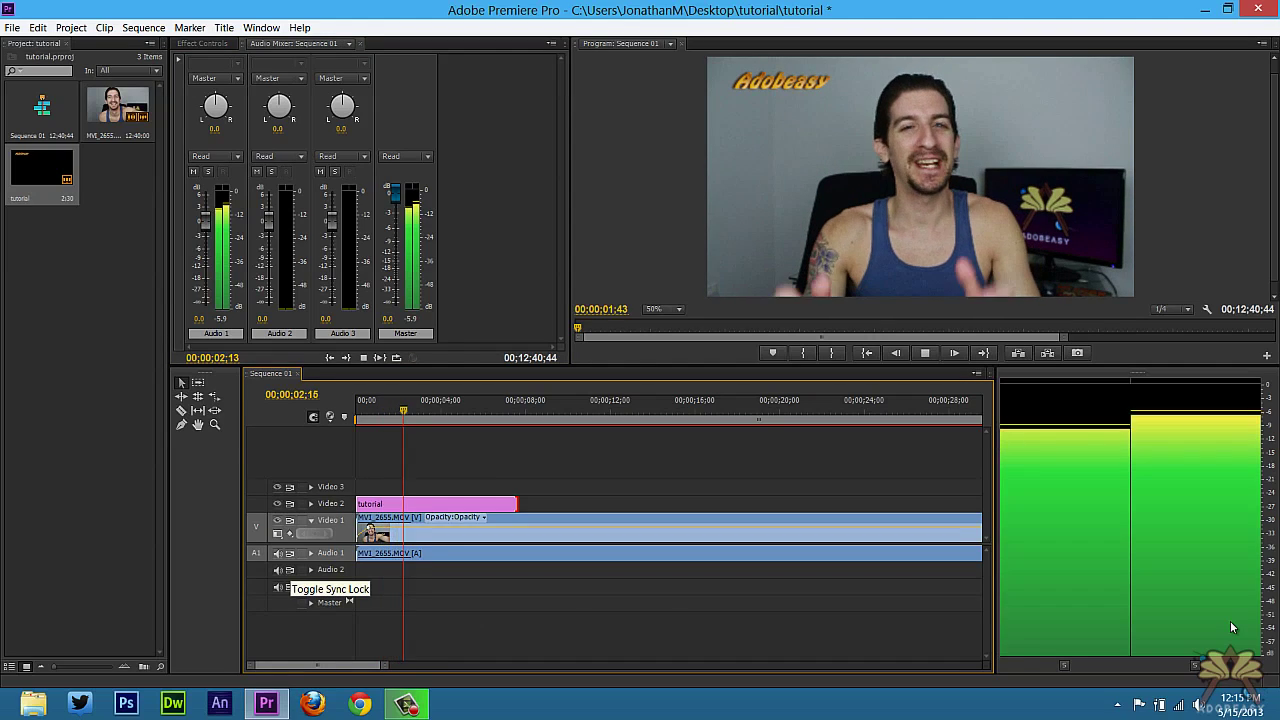
{"action": "key", "text": "space"}
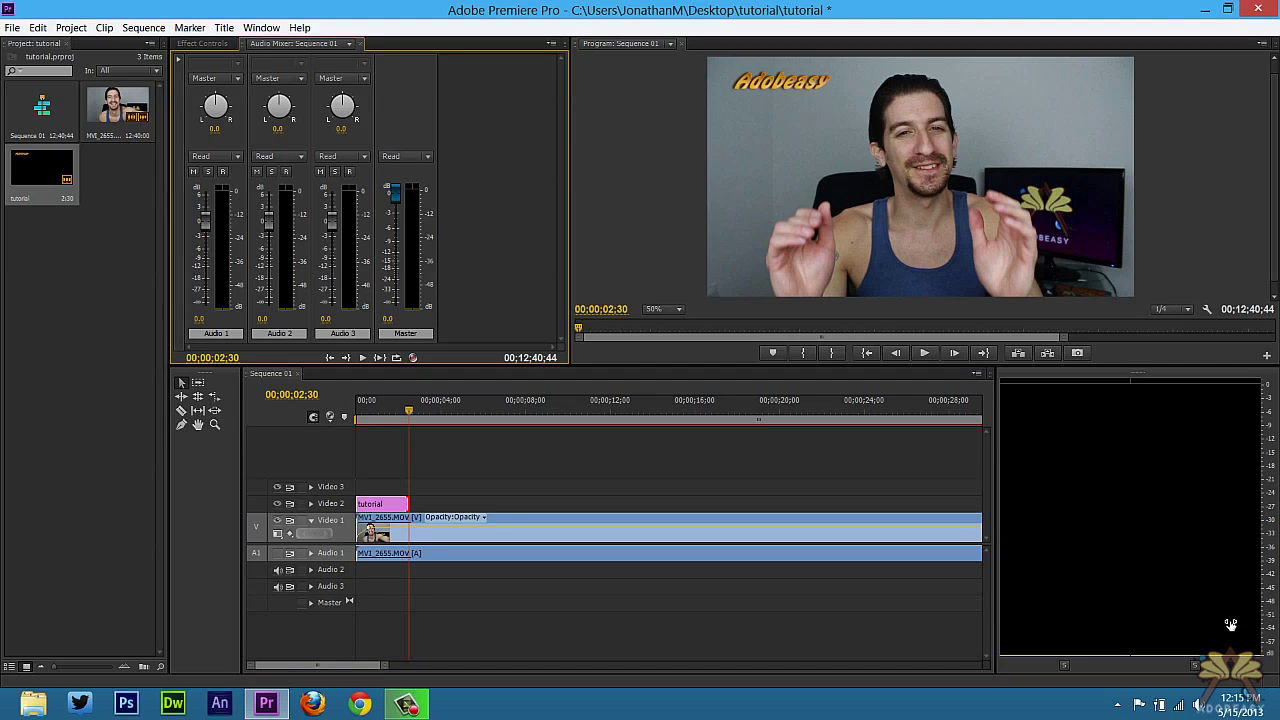
{"action": "left_click_drag", "start_coordinate": [205, 220], "coordinate": [205, 195]}
{"action": "left_click", "coordinate": [199, 319]}
Split the clip's video and audio at 00;00;05;21 and again at 00;00;05;48.
{"action": "left_click", "coordinate": [468, 408]}
{"action": "key", "text": "c"}
{"action": "key", "text": "c"}
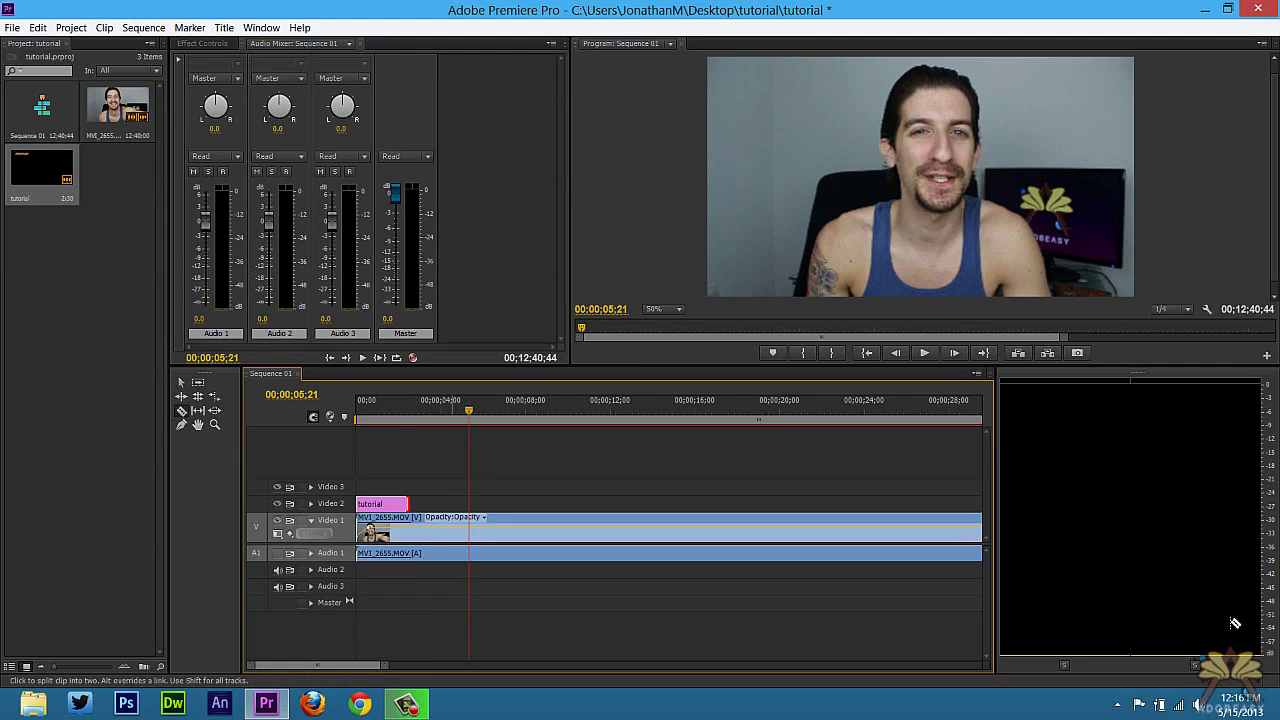
{"action": "key", "text": "ctrl+k"}
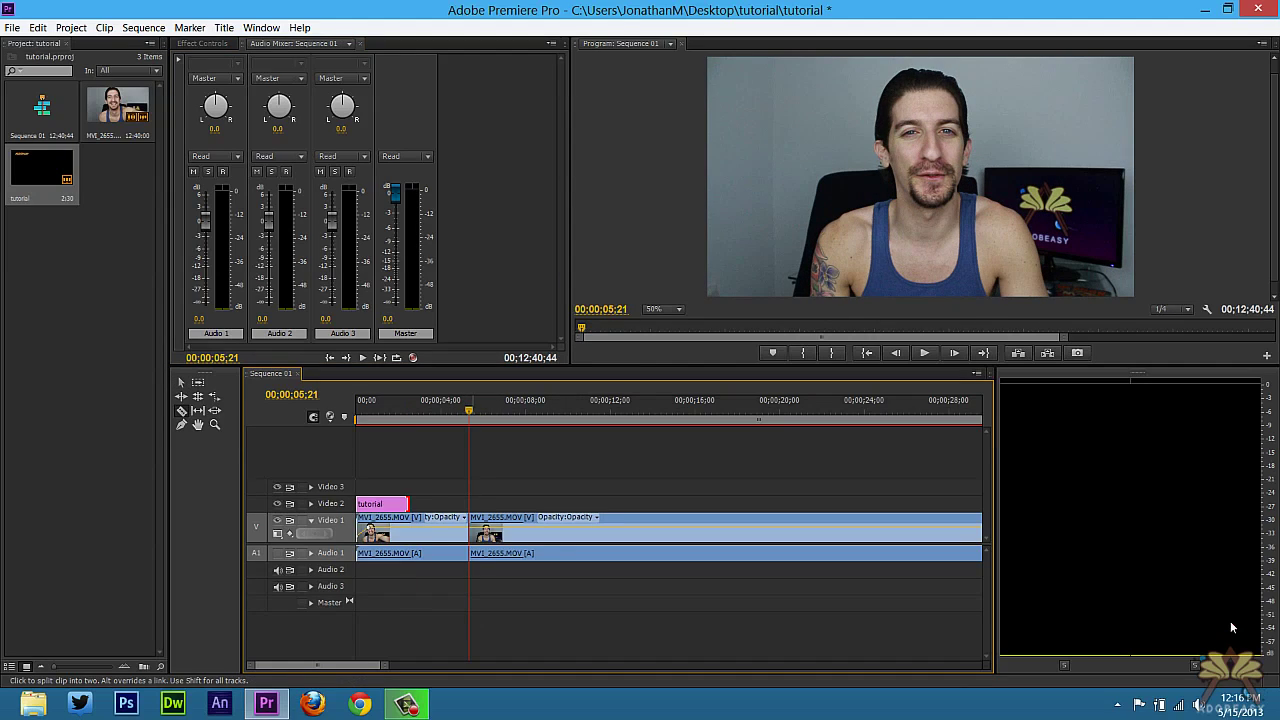
{"action": "key", "text": "space"}
{"action": "key", "text": "space"}
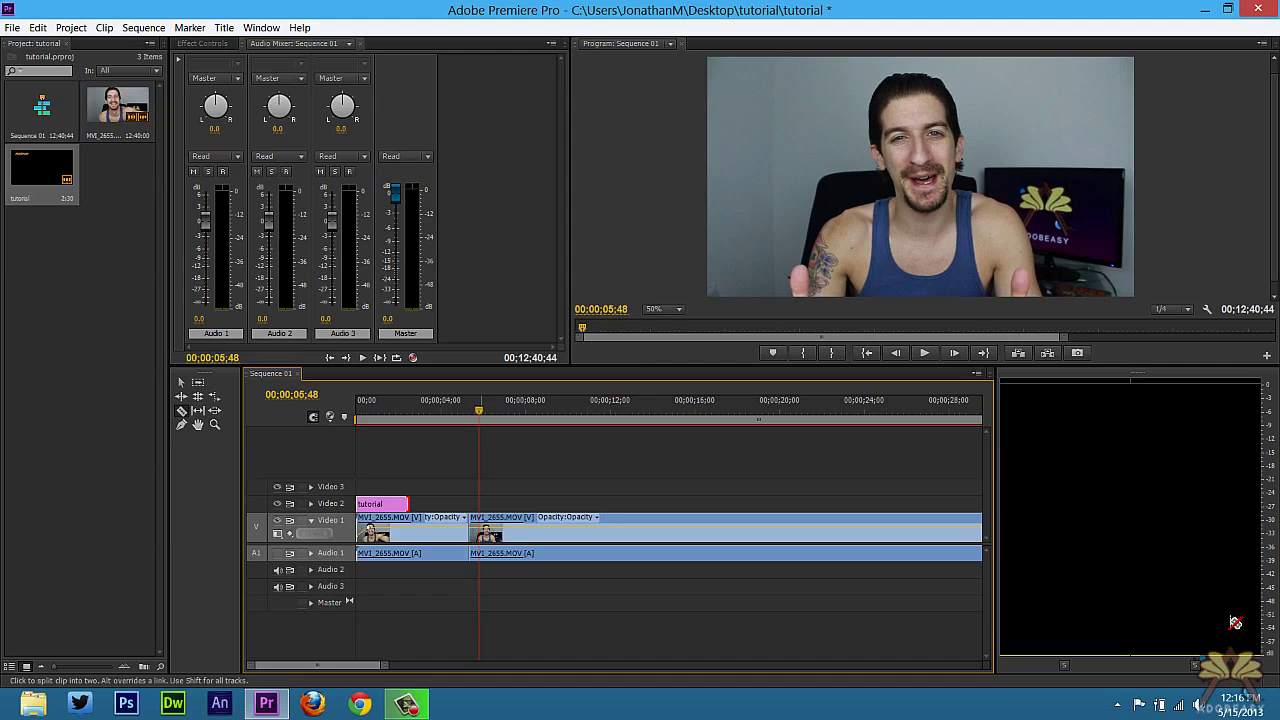
{"action": "key", "text": "ctrl+k"}
{"action": "key", "text": "v"}
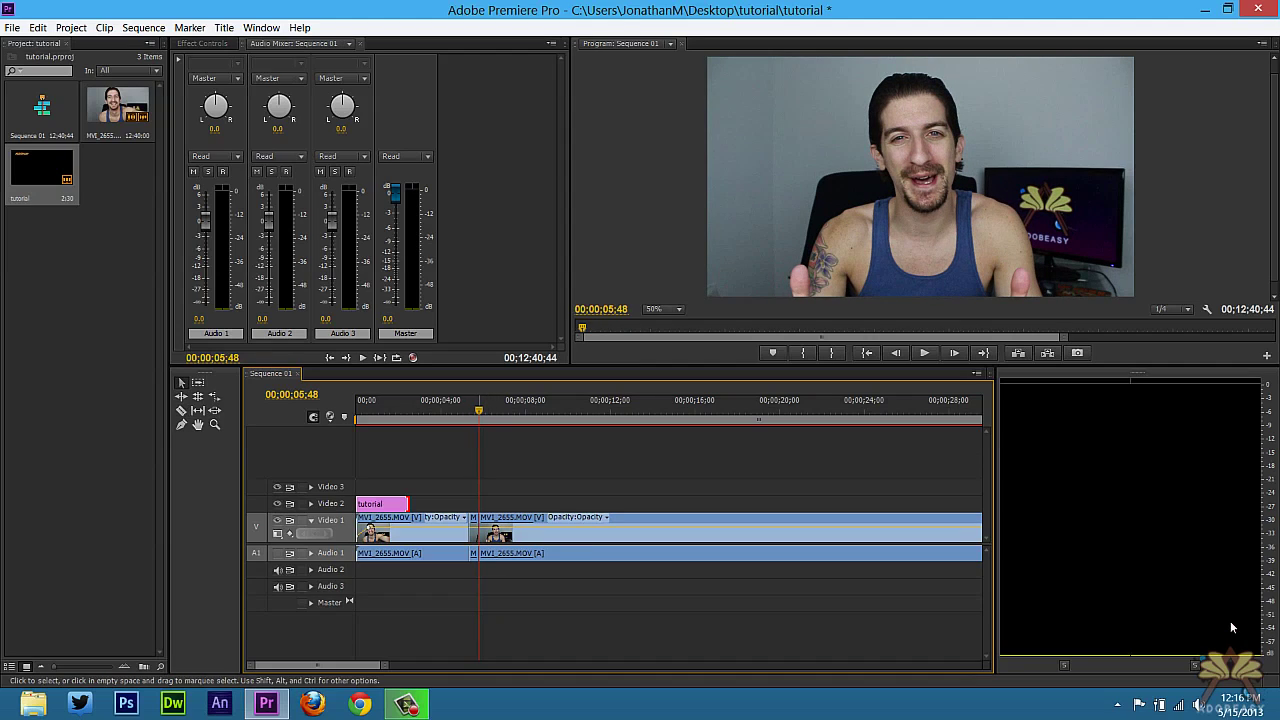
Select the short middle segment at 00;00;05;32, apply a Frame Hold on its In Point, and play it back.
{"action": "key", "text": "Left"}
{"action": "key", "text": "Left"}
{"action": "key", "text": "Left"}
{"action": "key", "text": "Left"}
{"action": "key", "text": "Left"}
{"action": "key", "text": "Left"}
{"action": "key", "text": "Left"}
{"action": "key", "text": "Left"}
{"action": "key", "text": "Left"}
{"action": "key", "text": "Left"}
{"action": "key", "text": "Left"}
{"action": "key", "text": "Left"}
{"action": "key", "text": "Left"}
{"action": "key", "text": "Left"}
{"action": "key", "text": "Left"}
{"action": "key", "text": "Left"}
{"action": "key", "text": "d"}
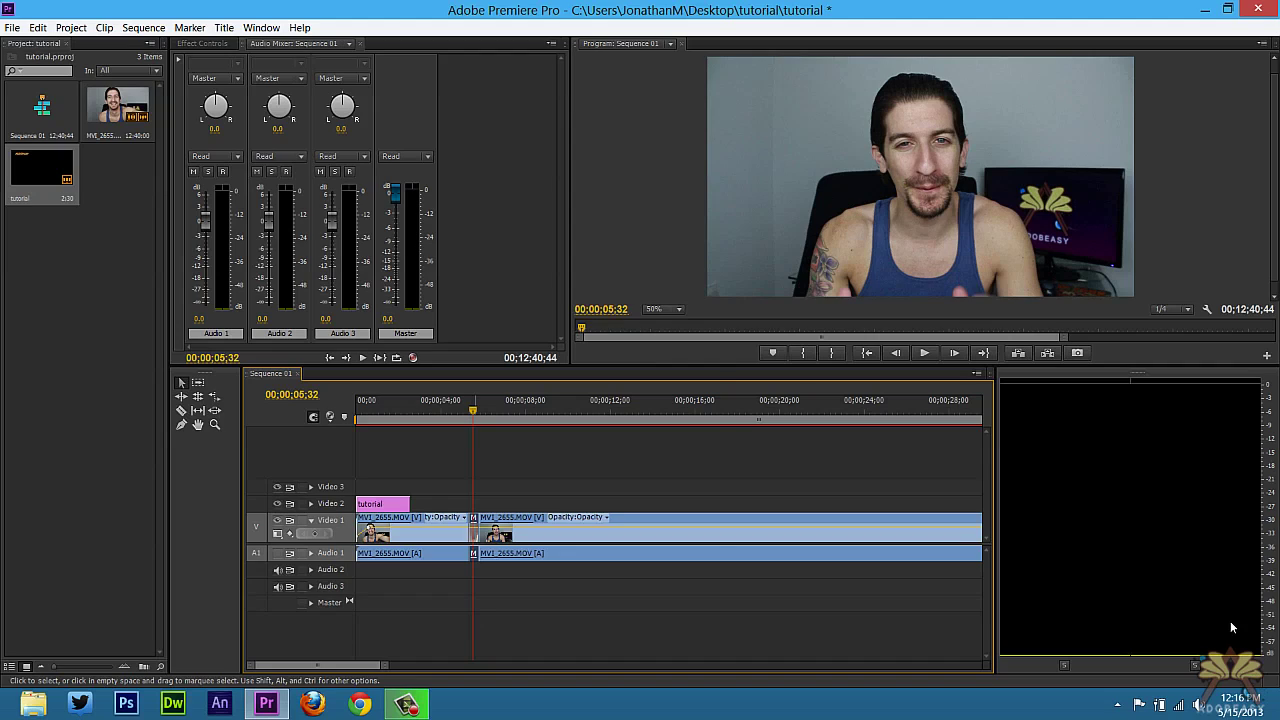
{"action": "right_click", "coordinate": [475, 533]}
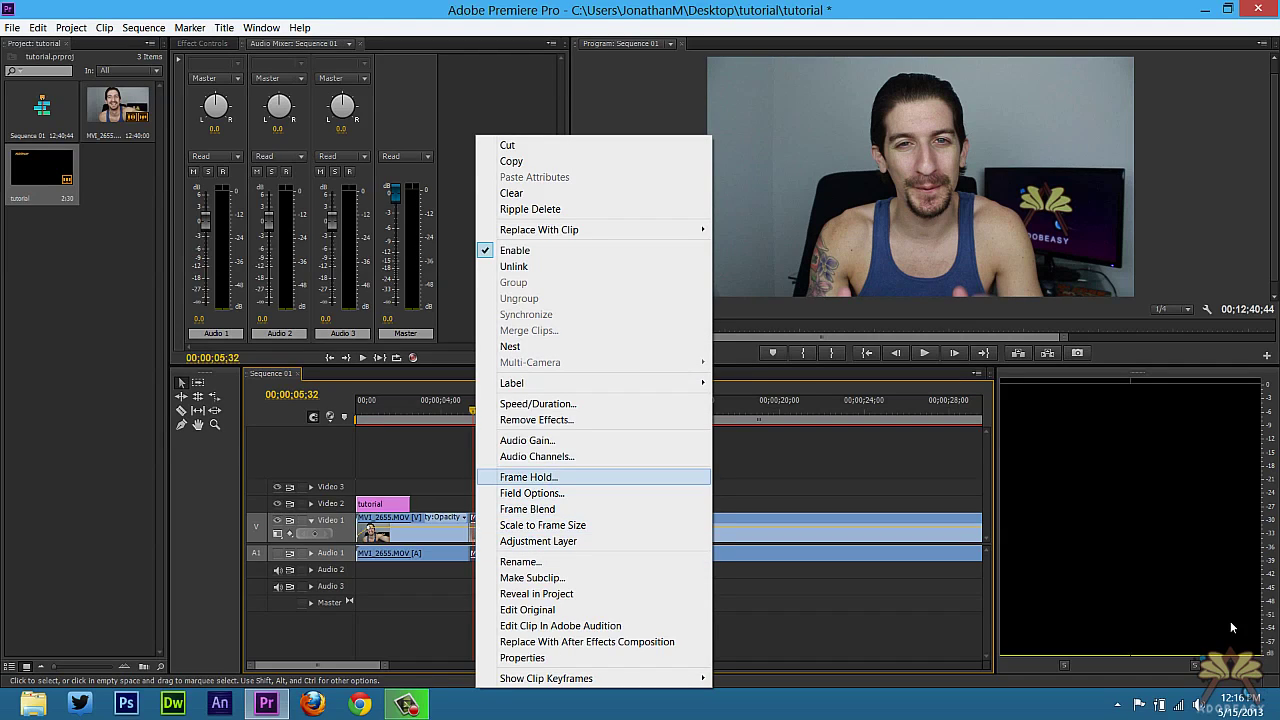
{"action": "key", "text": "Return"}
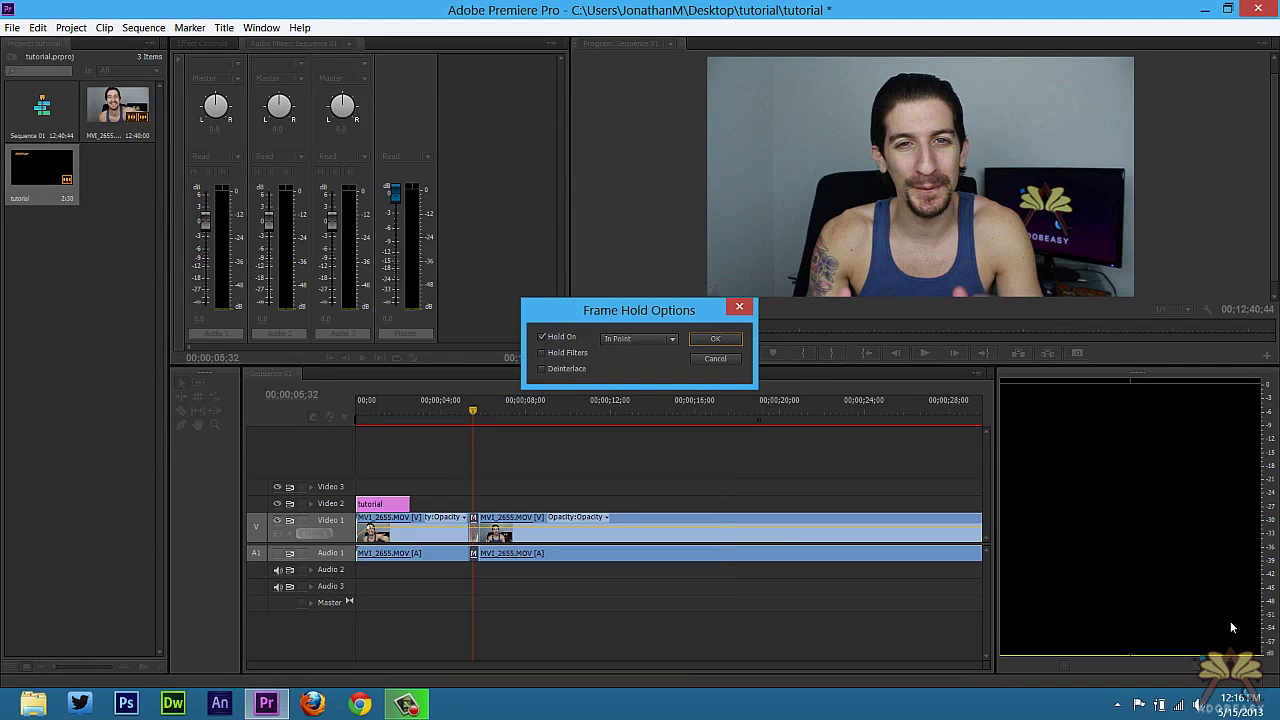
{"action": "key", "text": "Return"}
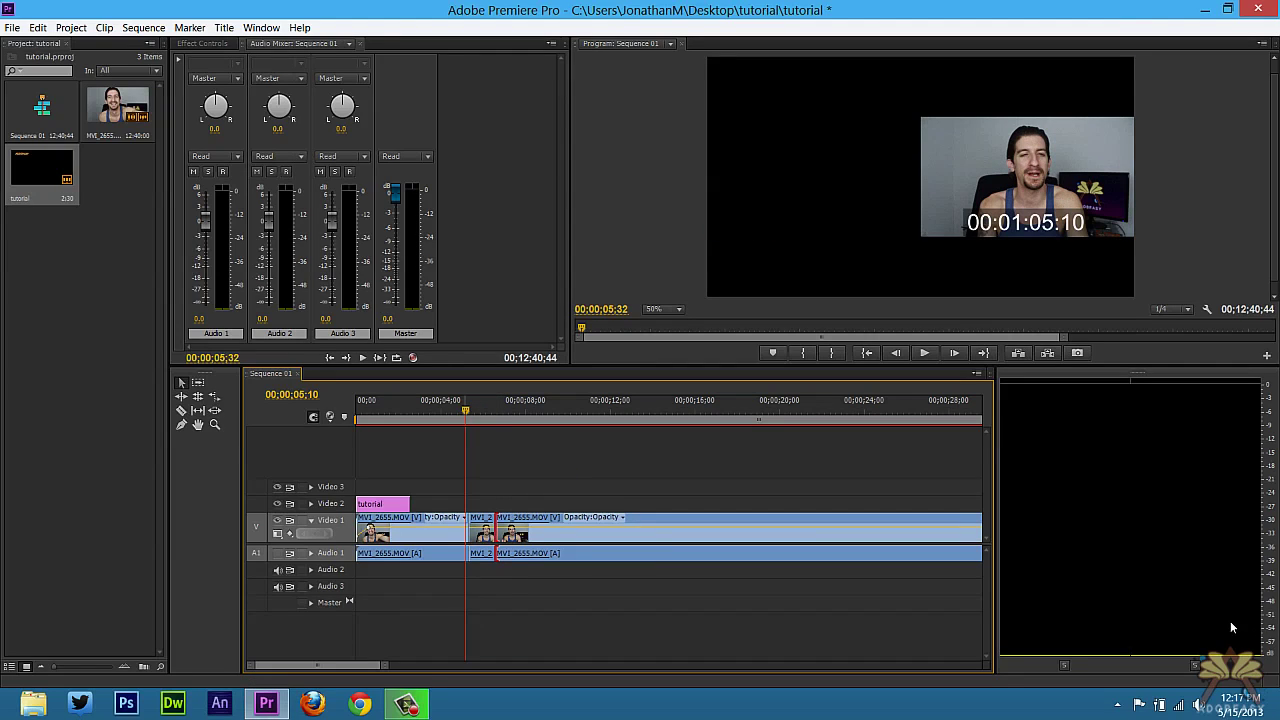
{"action": "key", "text": "space"}
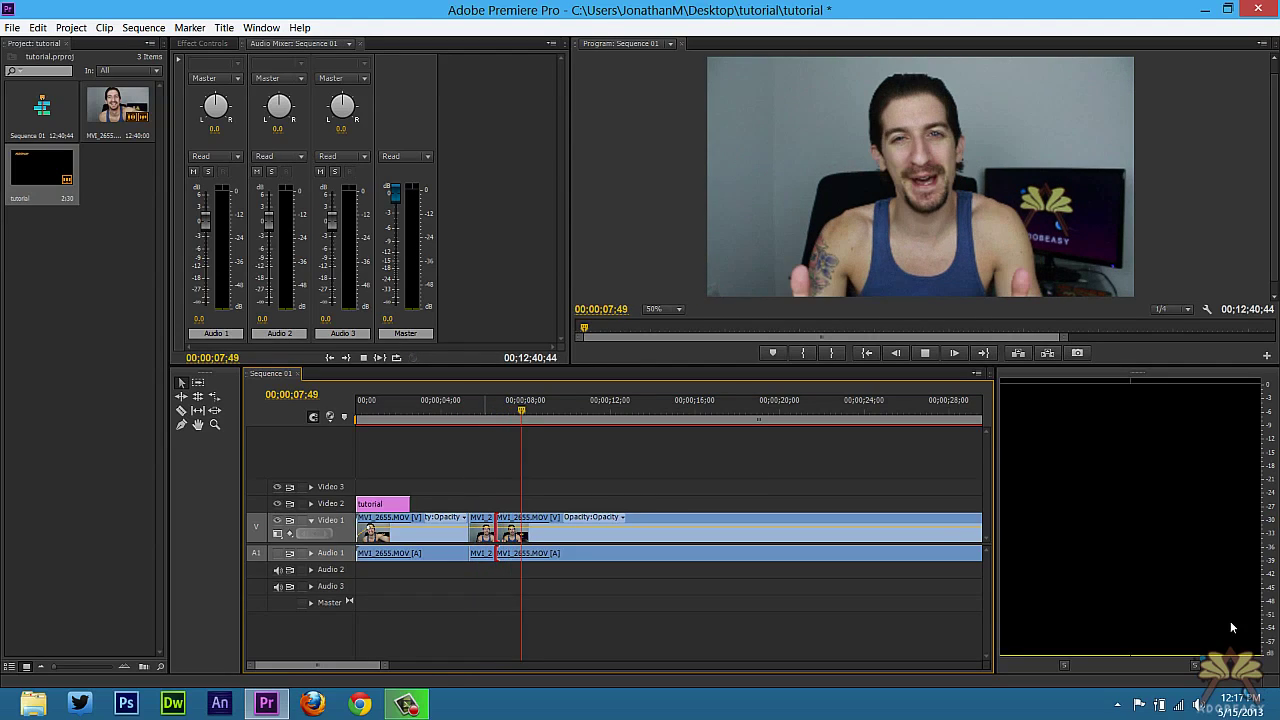
{"action": "key", "text": "space"}
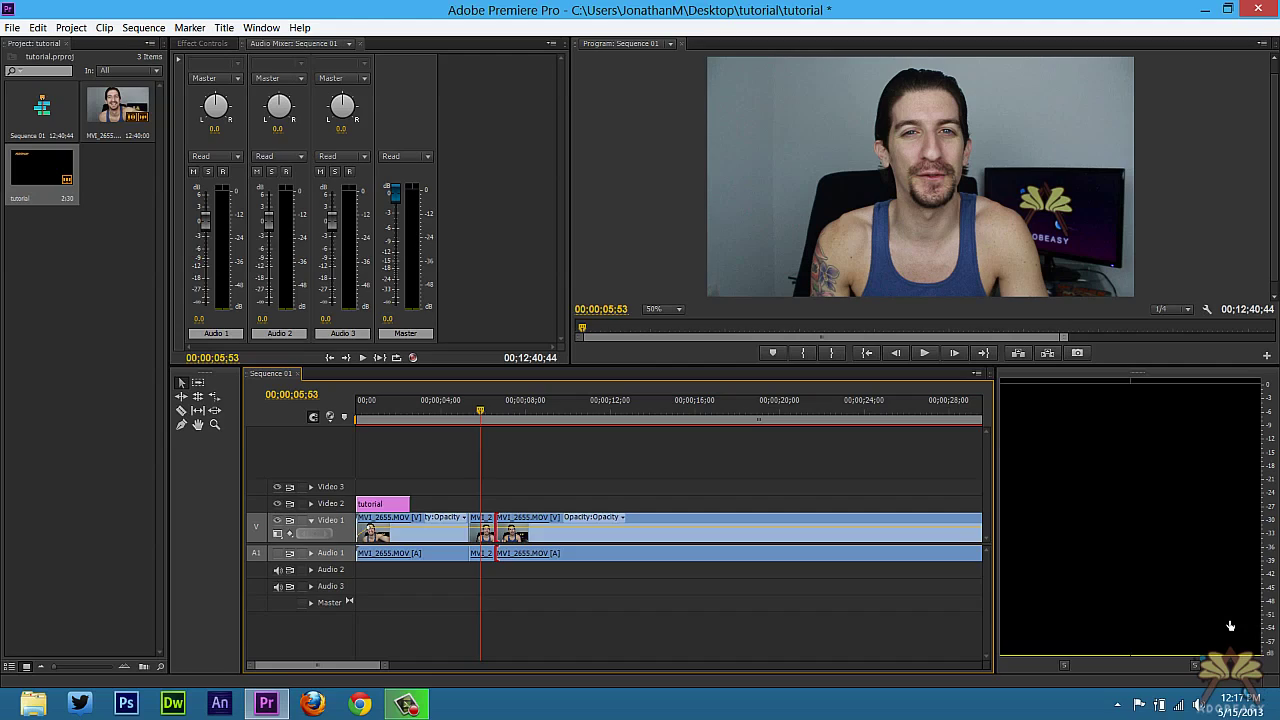
Examine the Program monitor's playback resolution choices and keep 1/4.
{"action": "left_click", "coordinate": [1174, 309]}
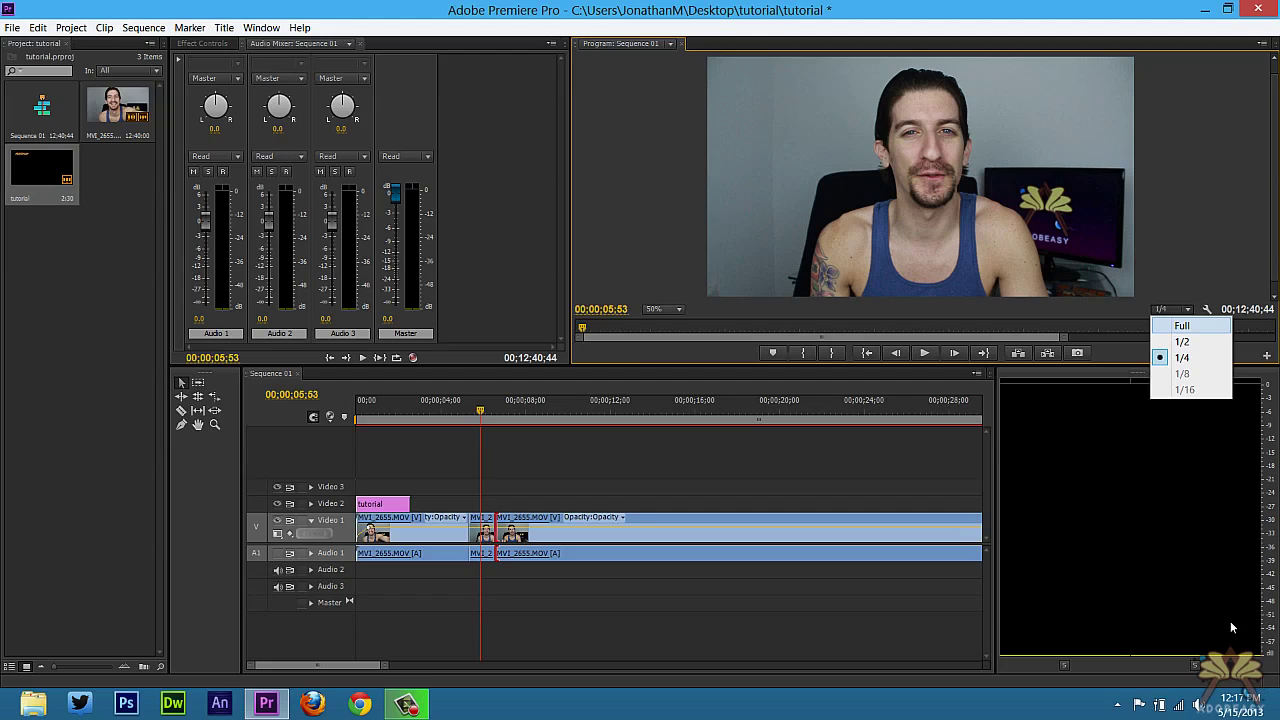
{"action": "key", "text": "Down"}
{"action": "key", "text": "Down"}
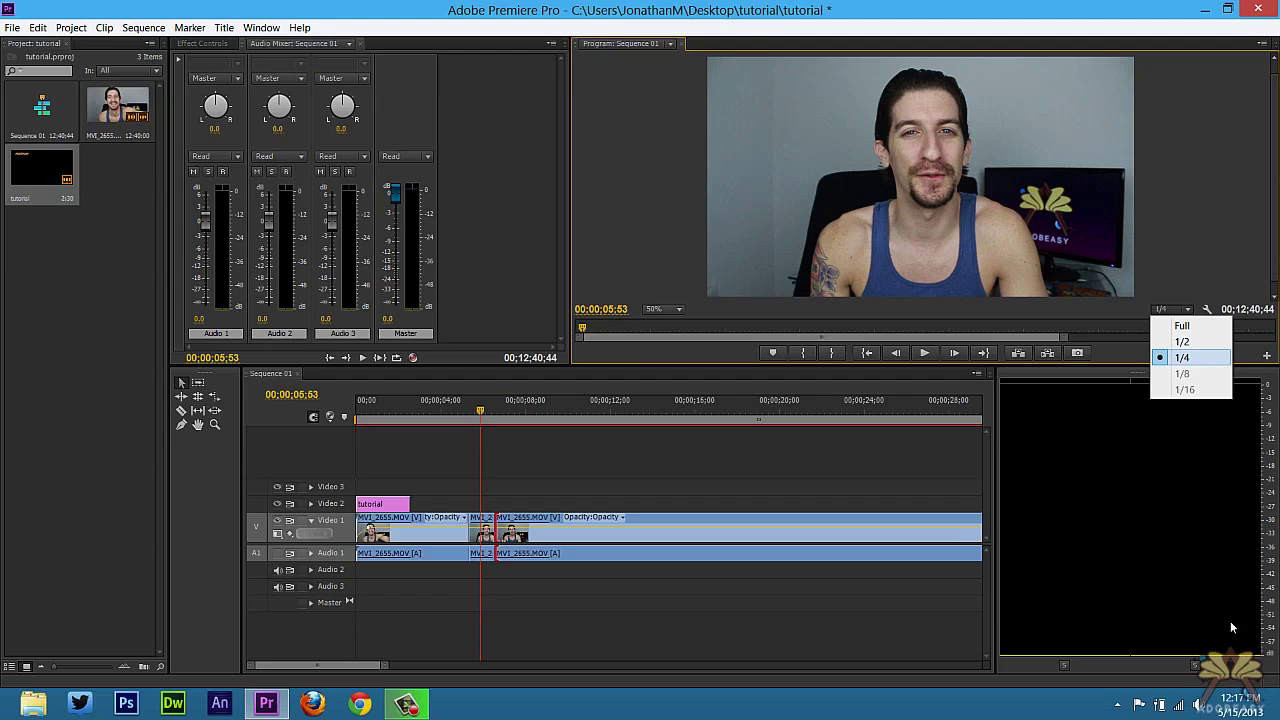
{"action": "key", "text": "Up"}
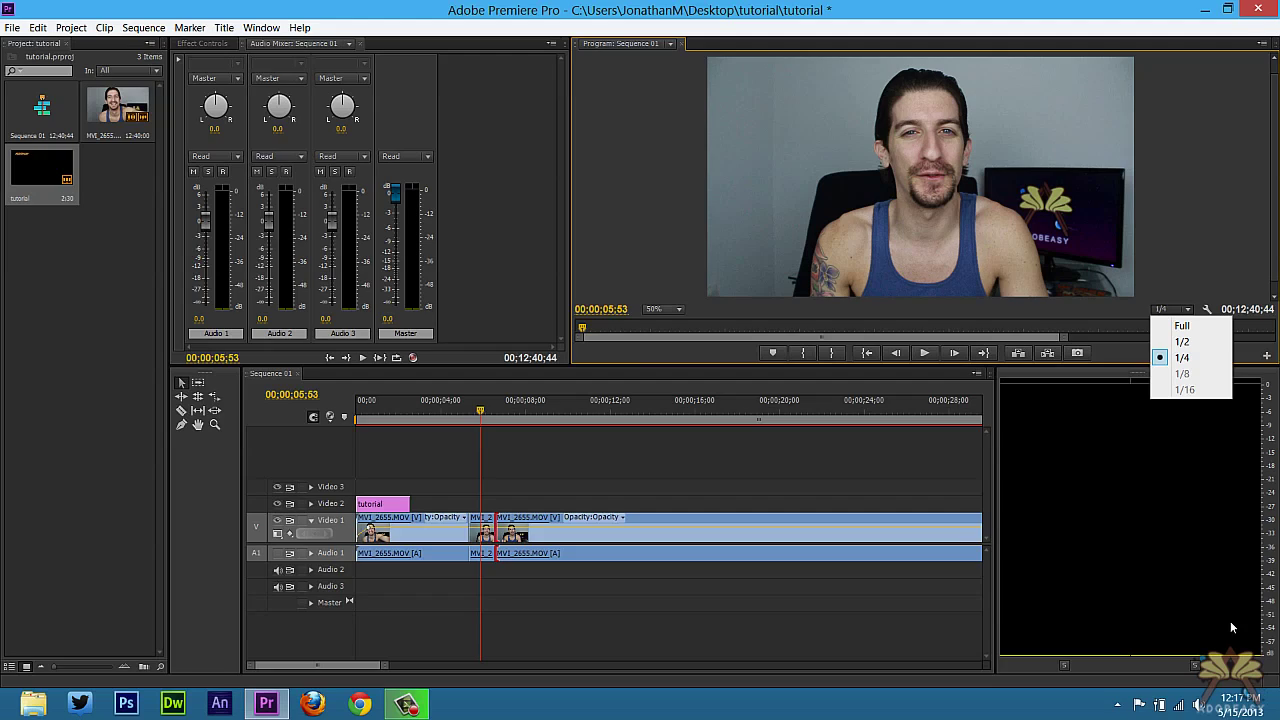
{"action": "key", "text": "Escape"}
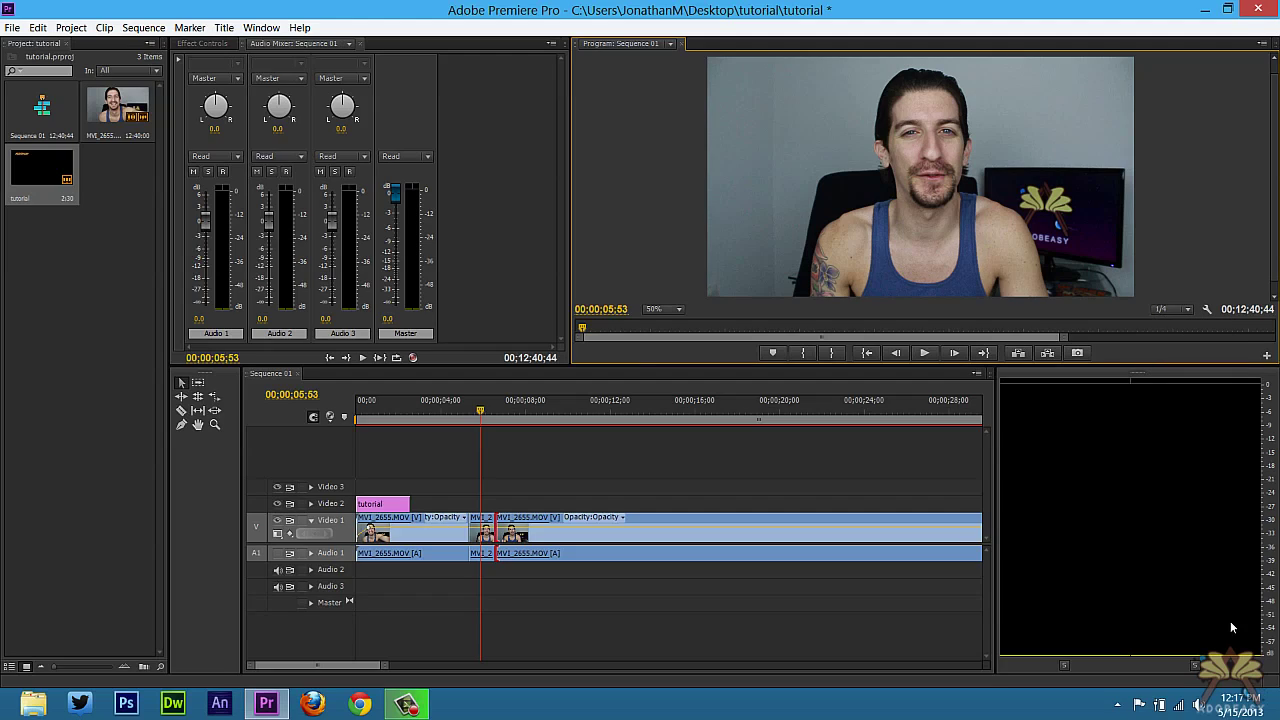
Preview MVI_2655.MOV from its project thumbnail and enlarge the project item thumbnails.
{"action": "left_click", "coordinate": [118, 106]}
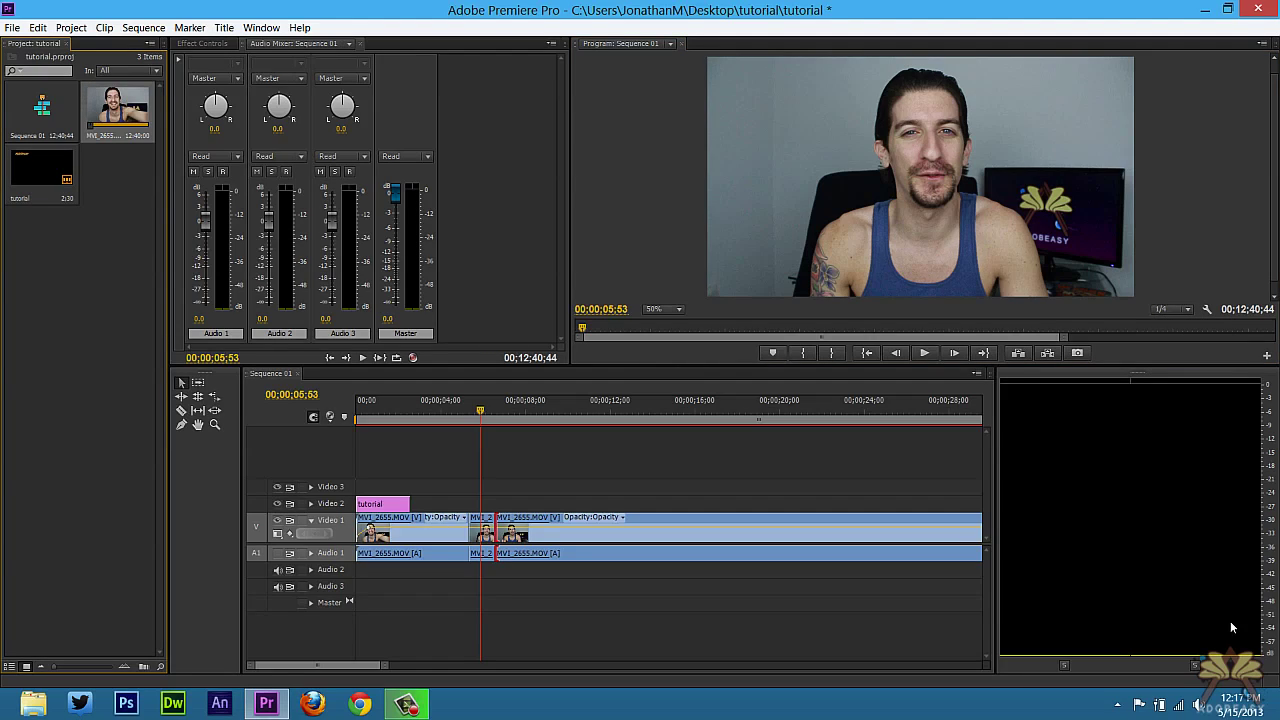
{"action": "key", "text": "space"}
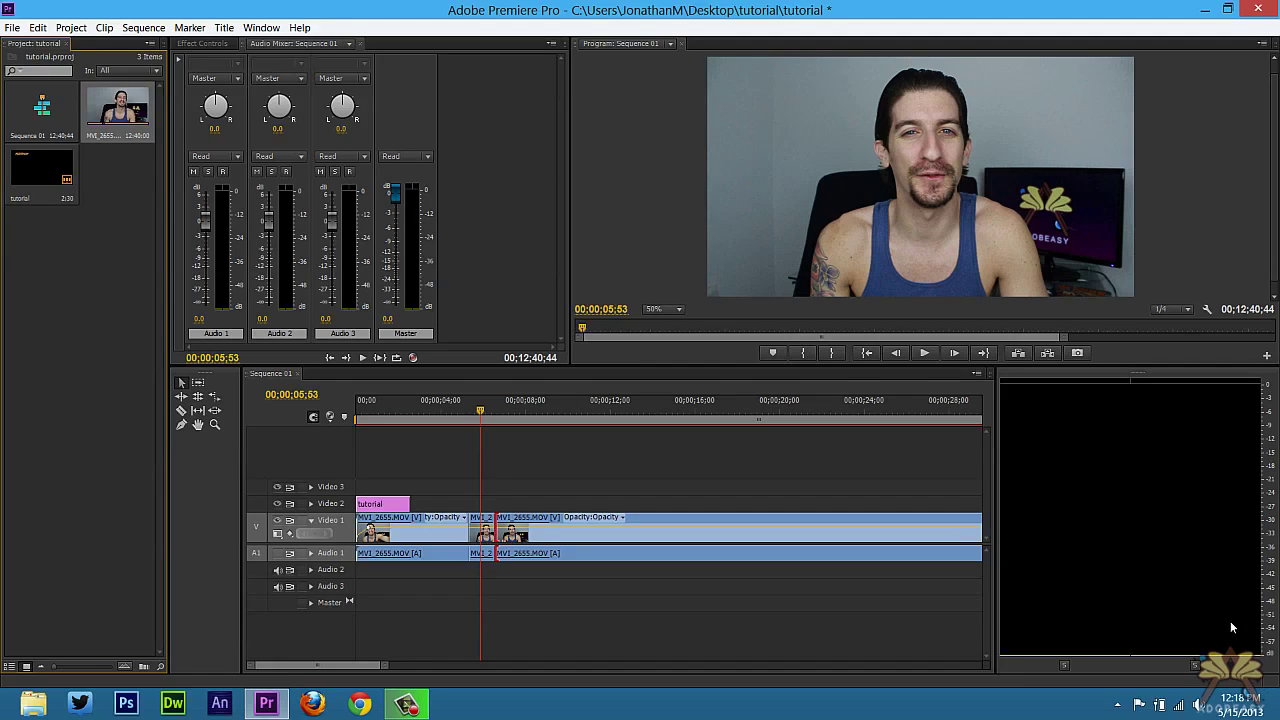
{"action": "left_click_drag", "start_coordinate": [54, 667], "coordinate": [72, 667]}
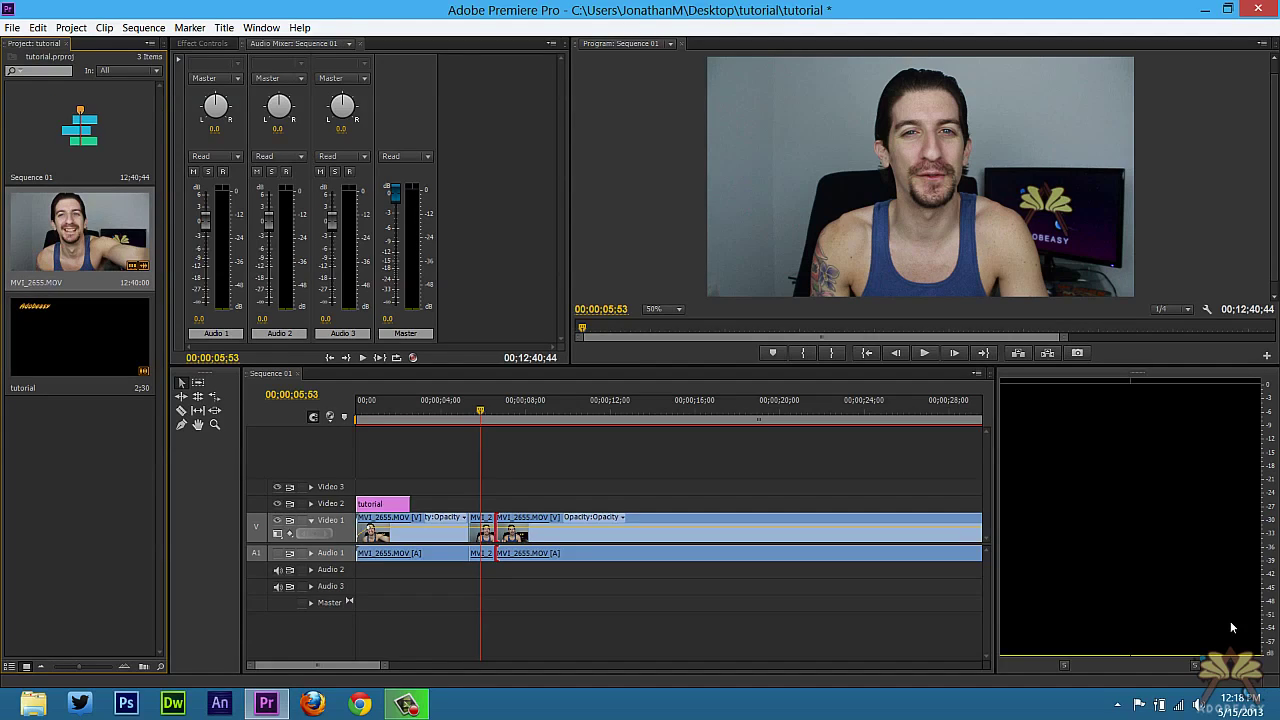
{"action": "key", "text": "shift+3"}
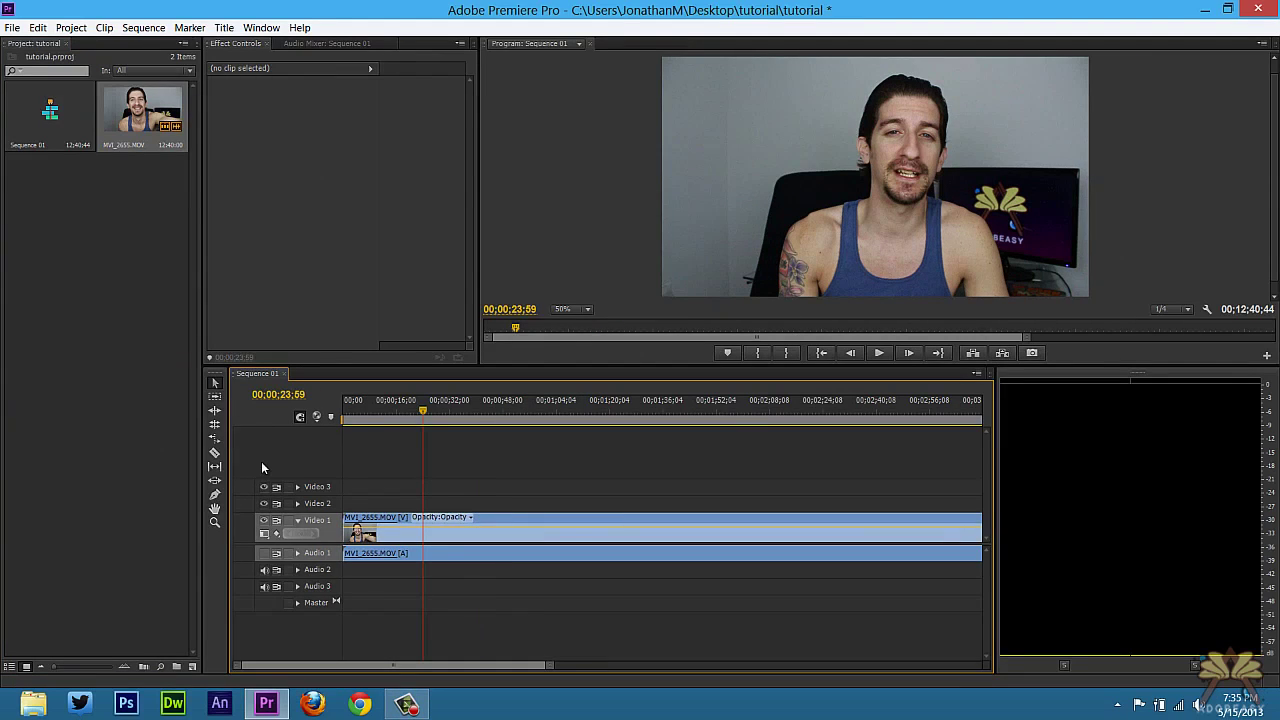
Show the effects library and expand the 3D Motion group under Video Transitions.
{"action": "left_click", "coordinate": [252, 26]}
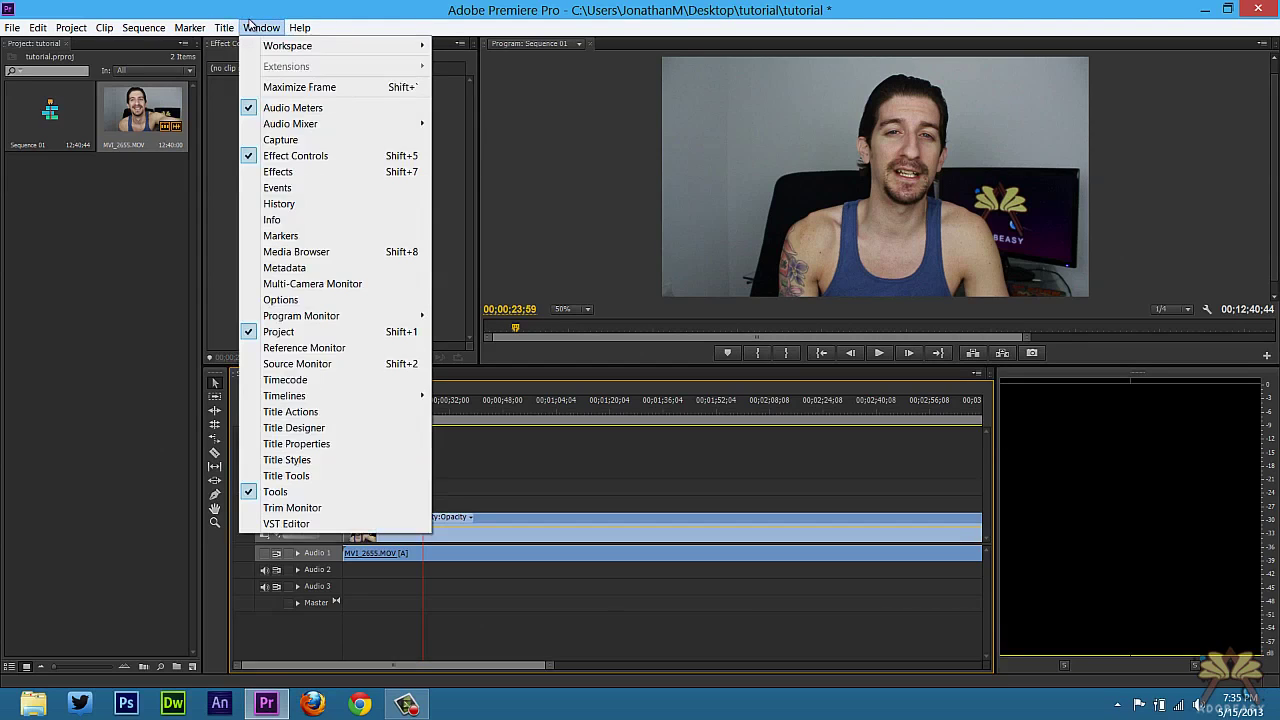
{"action": "left_click", "coordinate": [277, 171]}
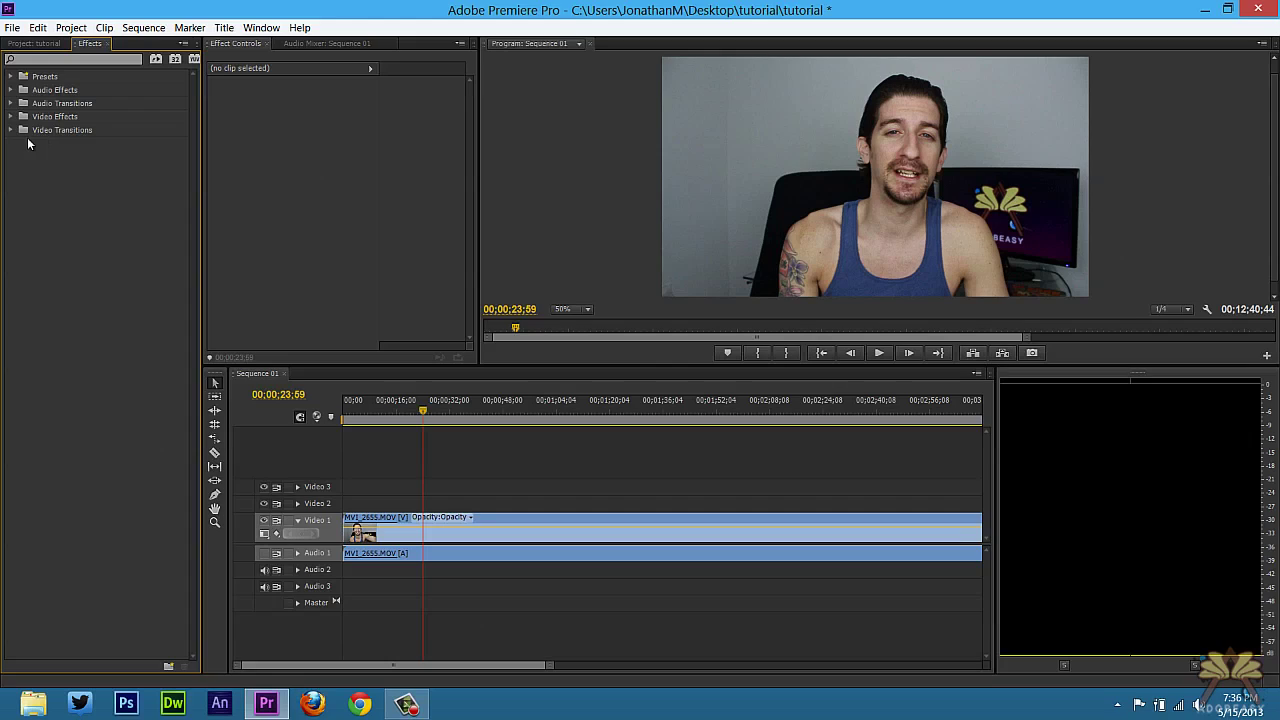
{"action": "left_click", "coordinate": [11, 130]}
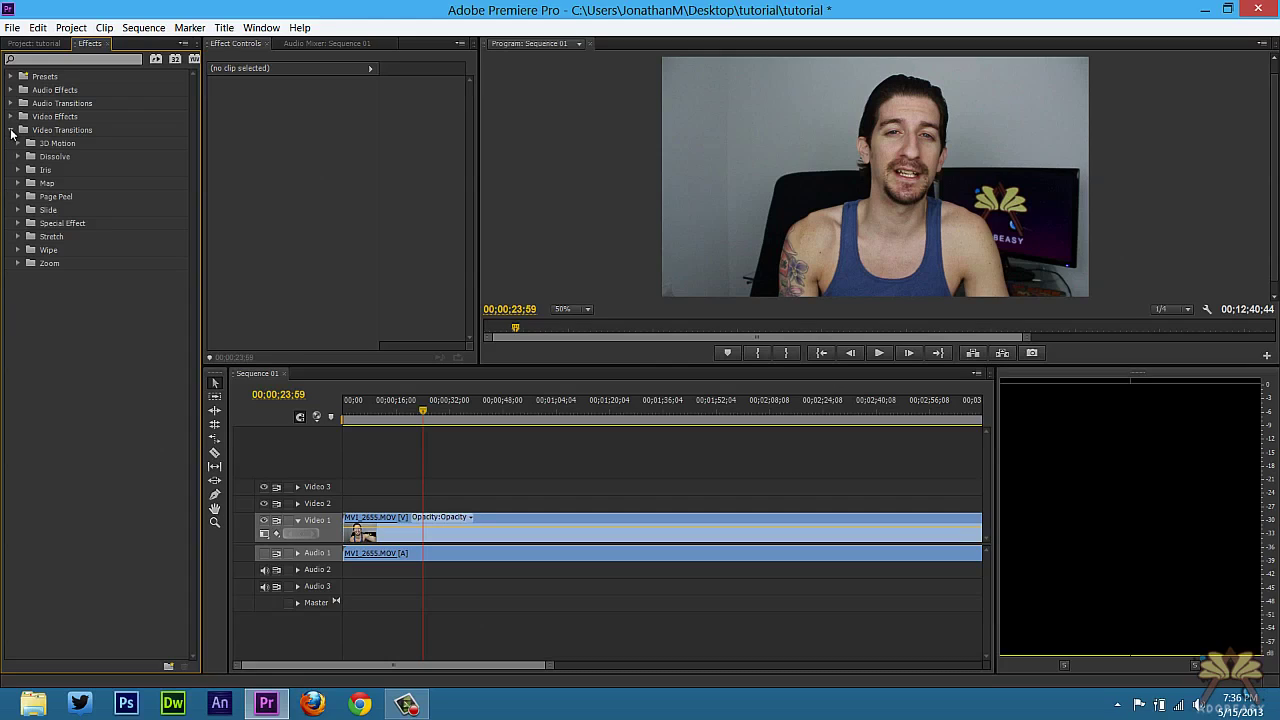
{"action": "left_click", "coordinate": [17, 143]}
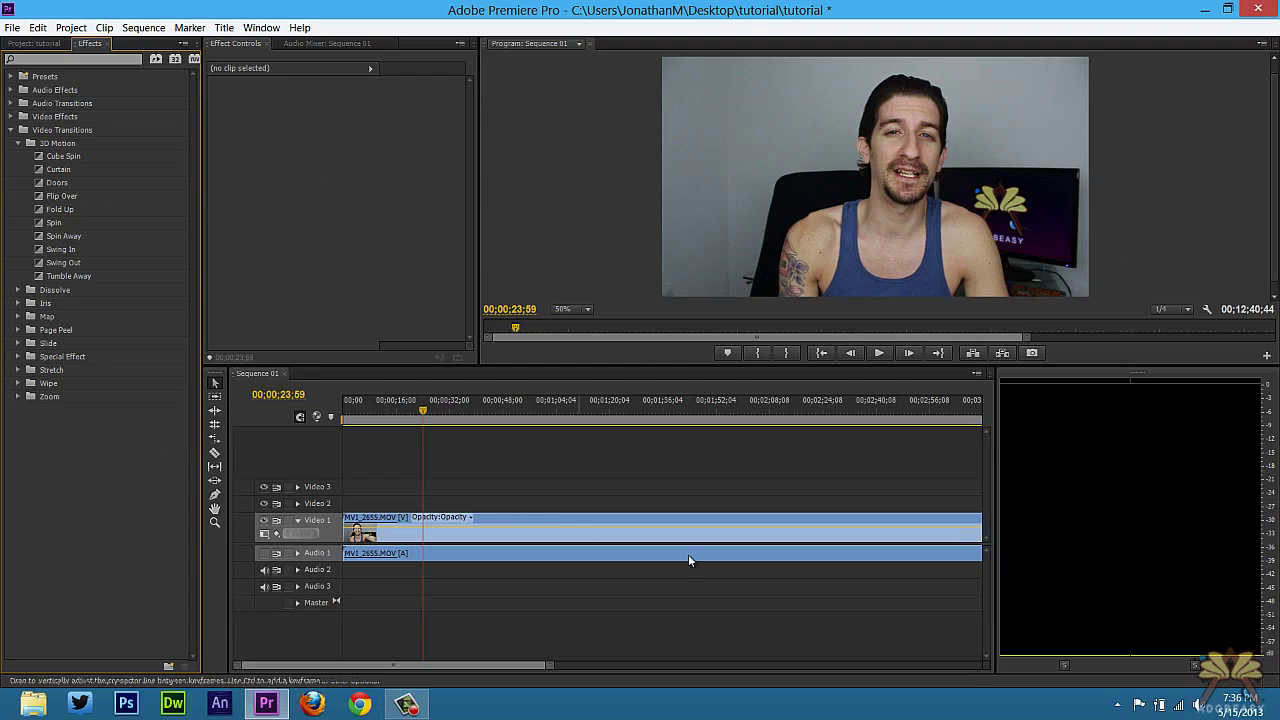
Split MVI_2655.MOV at about 00;00;24;00 and add a Cube Spin transition to the start of the second piece.
{"action": "key", "text": "c"}
{"action": "left_click", "coordinate": [424, 522]}
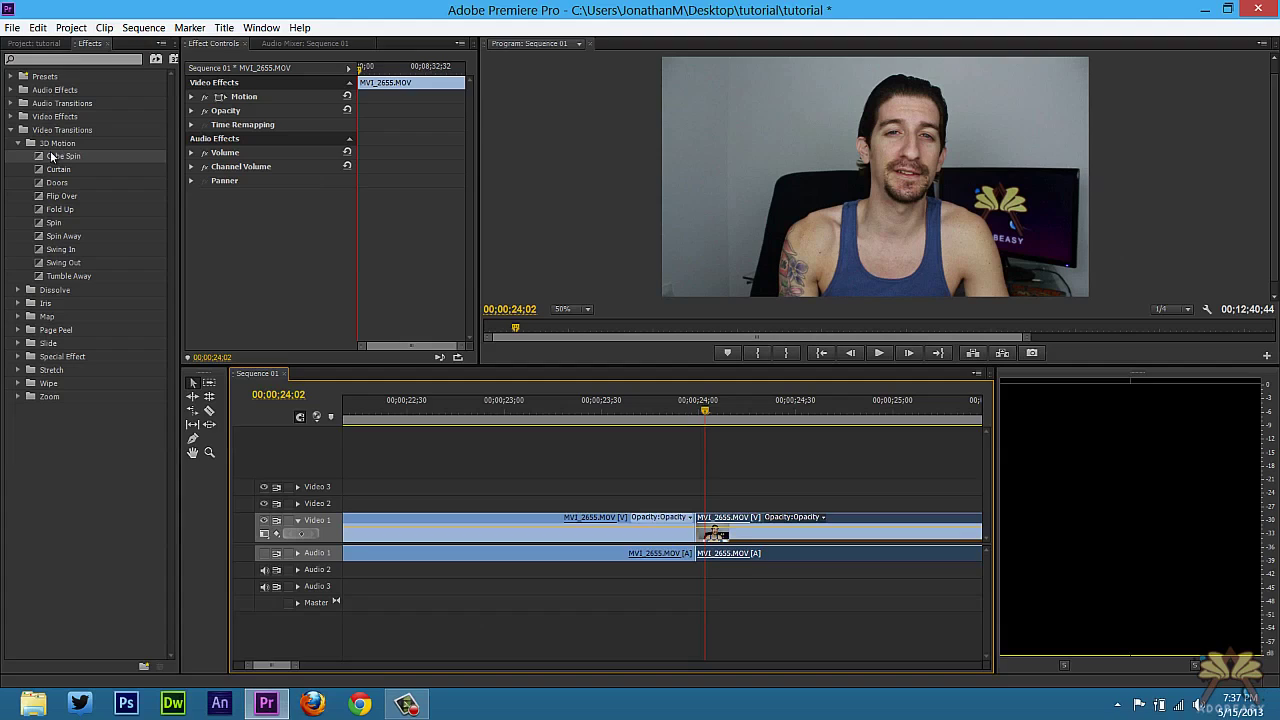
{"action": "left_click_drag", "start_coordinate": [50, 157], "coordinate": [711, 533]}
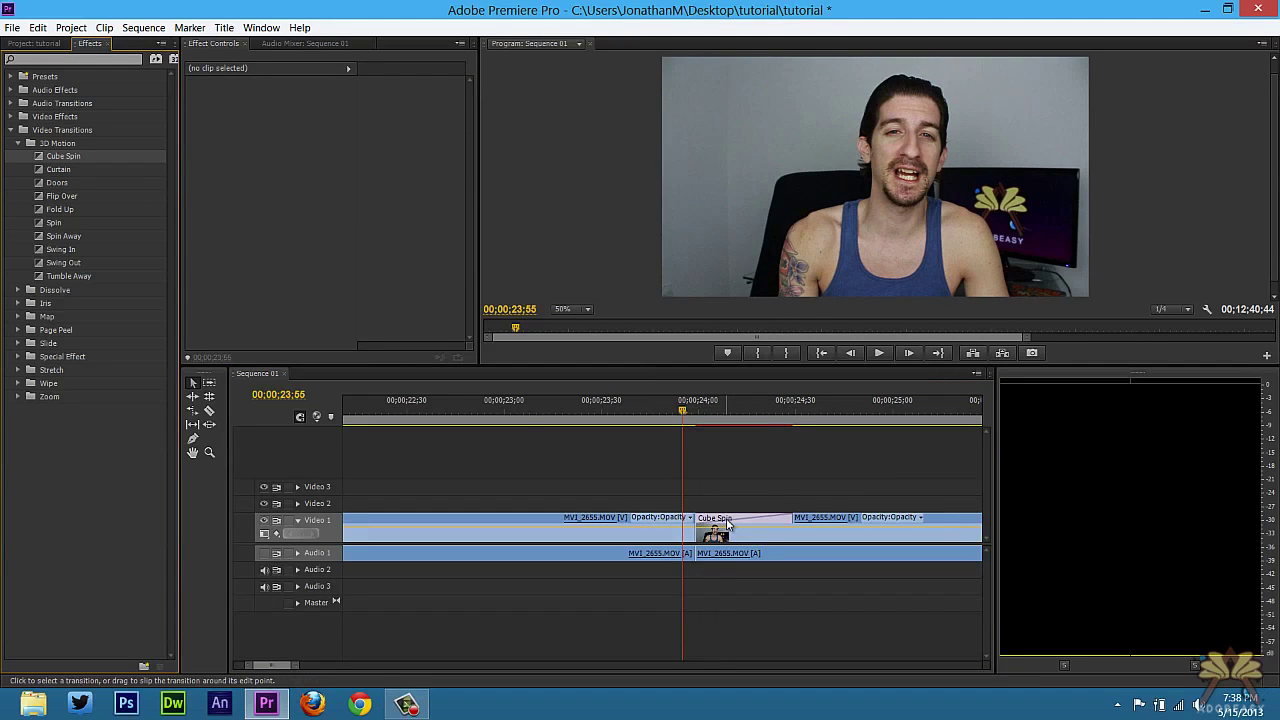
Try a Cube Spin start of 45.7 and end of 65.1, preview the transition, and undo both changes.
{"action": "left_click", "coordinate": [728, 522]}
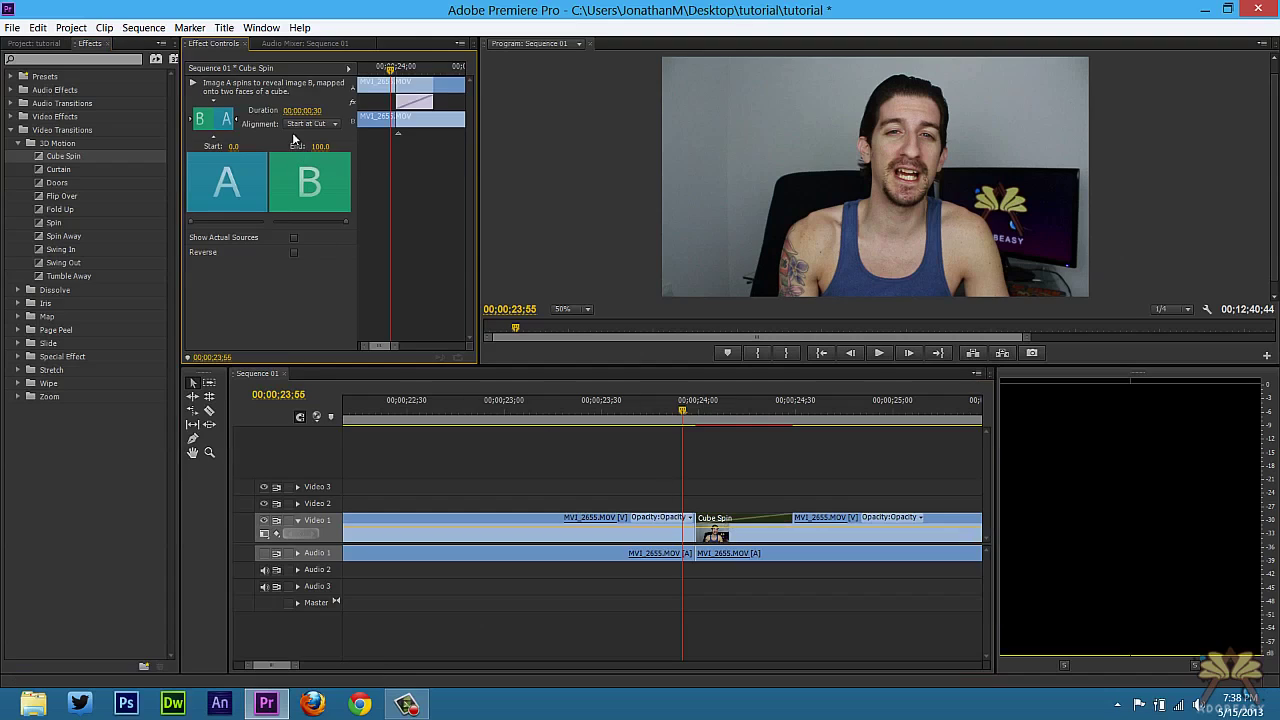
{"action": "left_click_drag", "start_coordinate": [480, 124], "coordinate": [821, 124]}
{"action": "left_click_drag", "start_coordinate": [446, 260], "coordinate": [398, 249]}
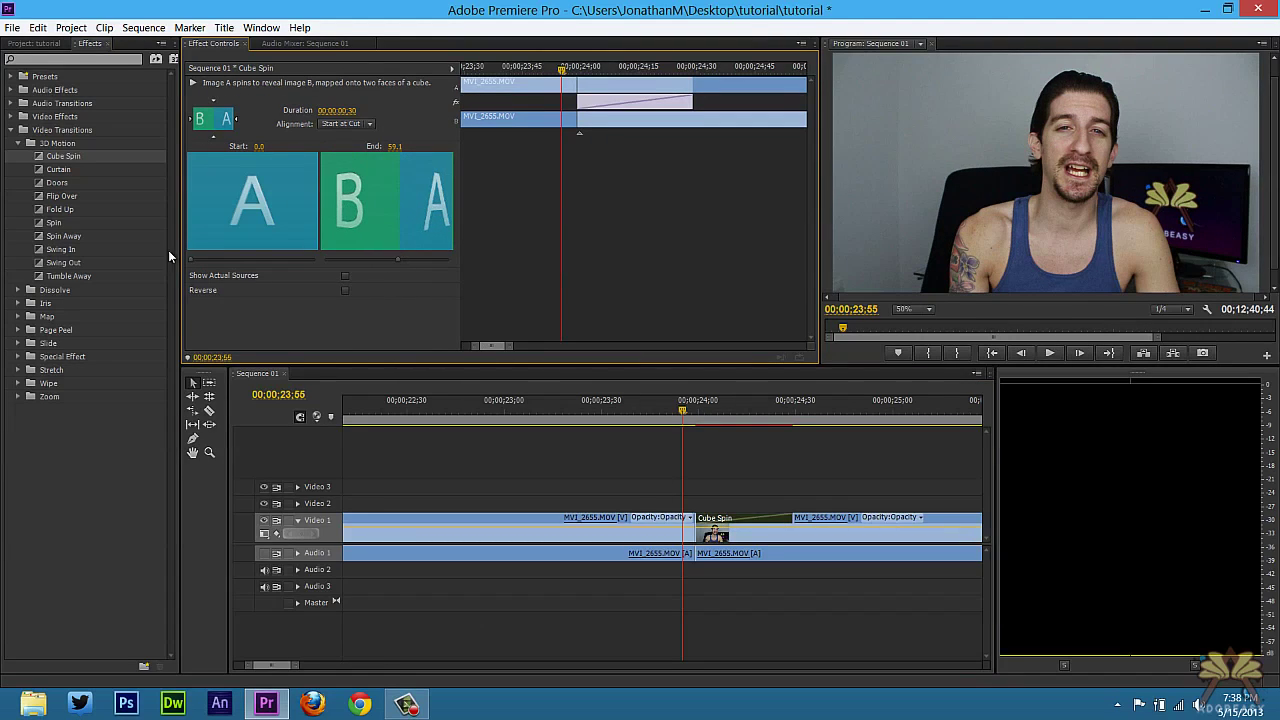
{"action": "left_click_drag", "start_coordinate": [192, 257], "coordinate": [247, 259]}
{"action": "key", "text": "space"}
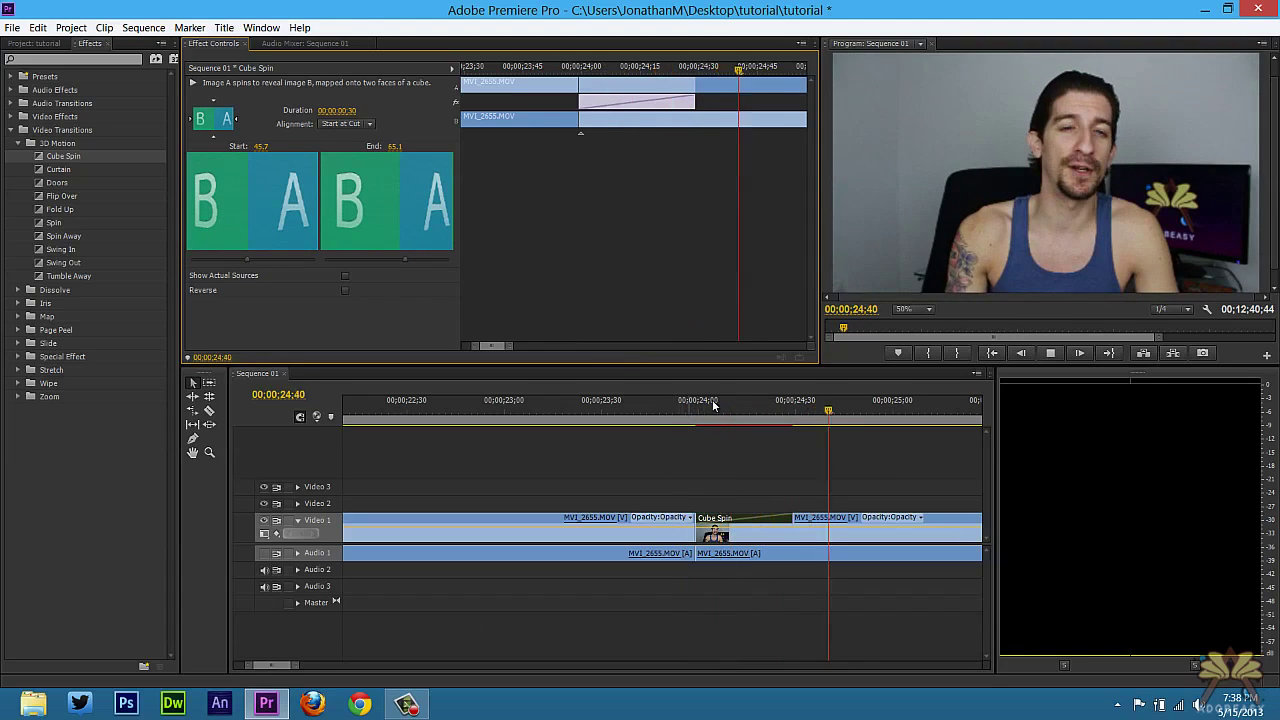
{"action": "left_click", "coordinate": [687, 412]}
{"action": "key", "text": "ctrl+z"}
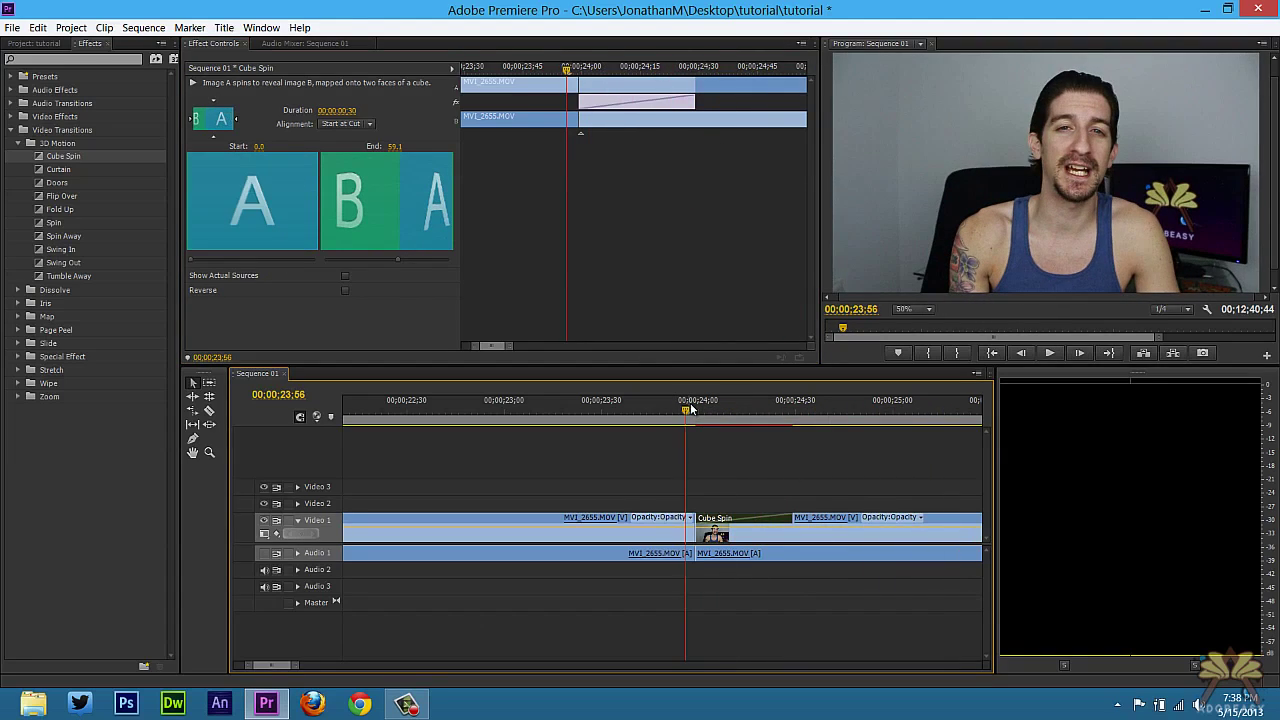
Play through the Cube Spin transition, extend its duration to 00;00;00;46, and play it again.
{"action": "key", "text": "space"}
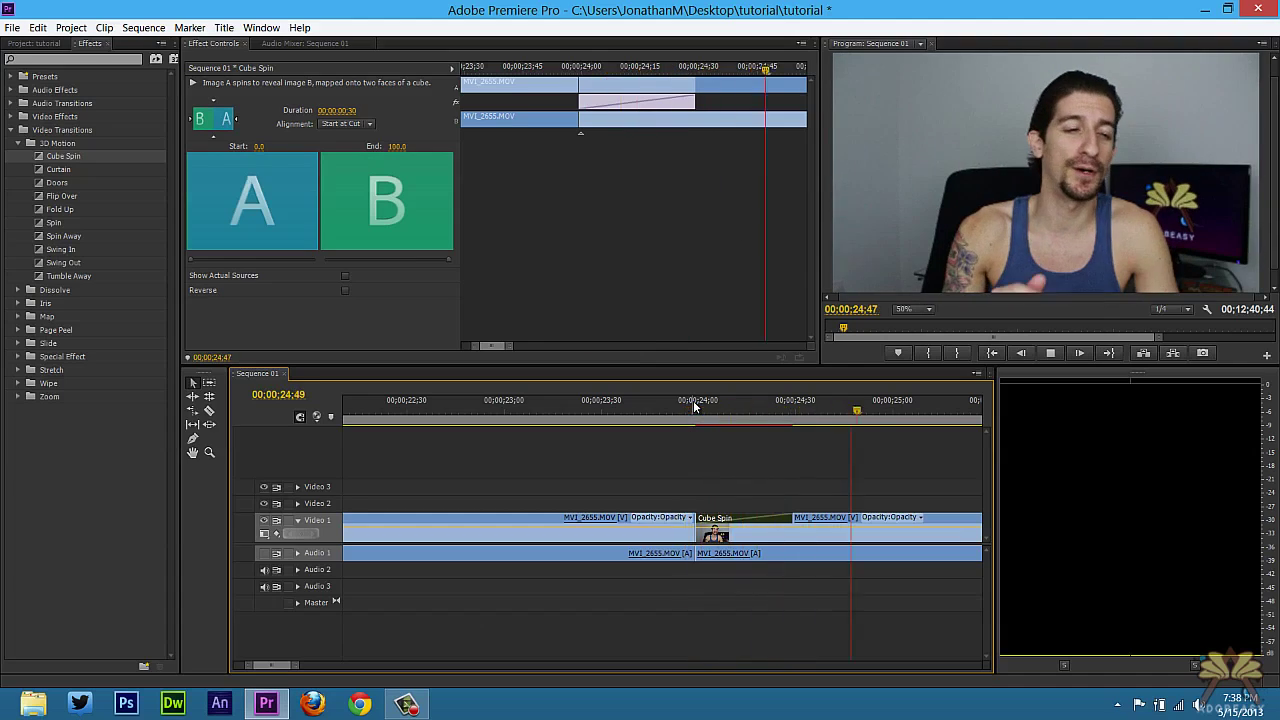
{"action": "key", "text": "space"}
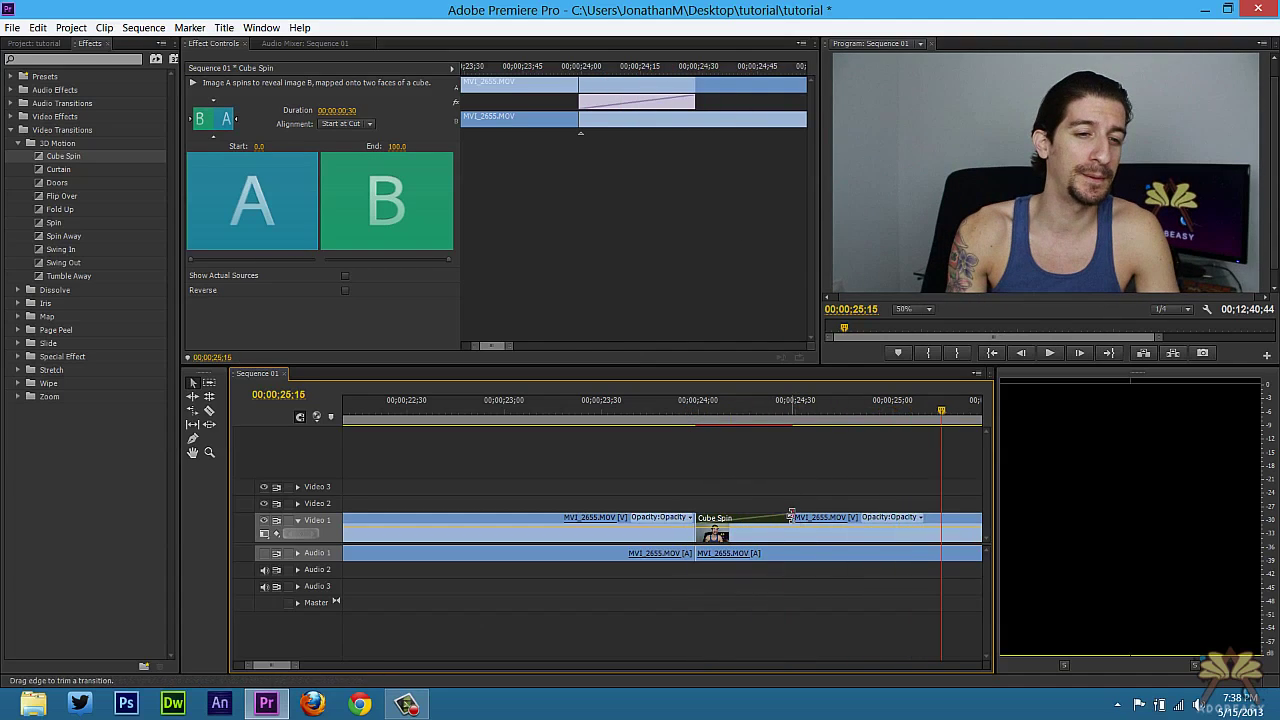
{"action": "left_click_drag", "start_coordinate": [795, 518], "coordinate": [845, 524]}
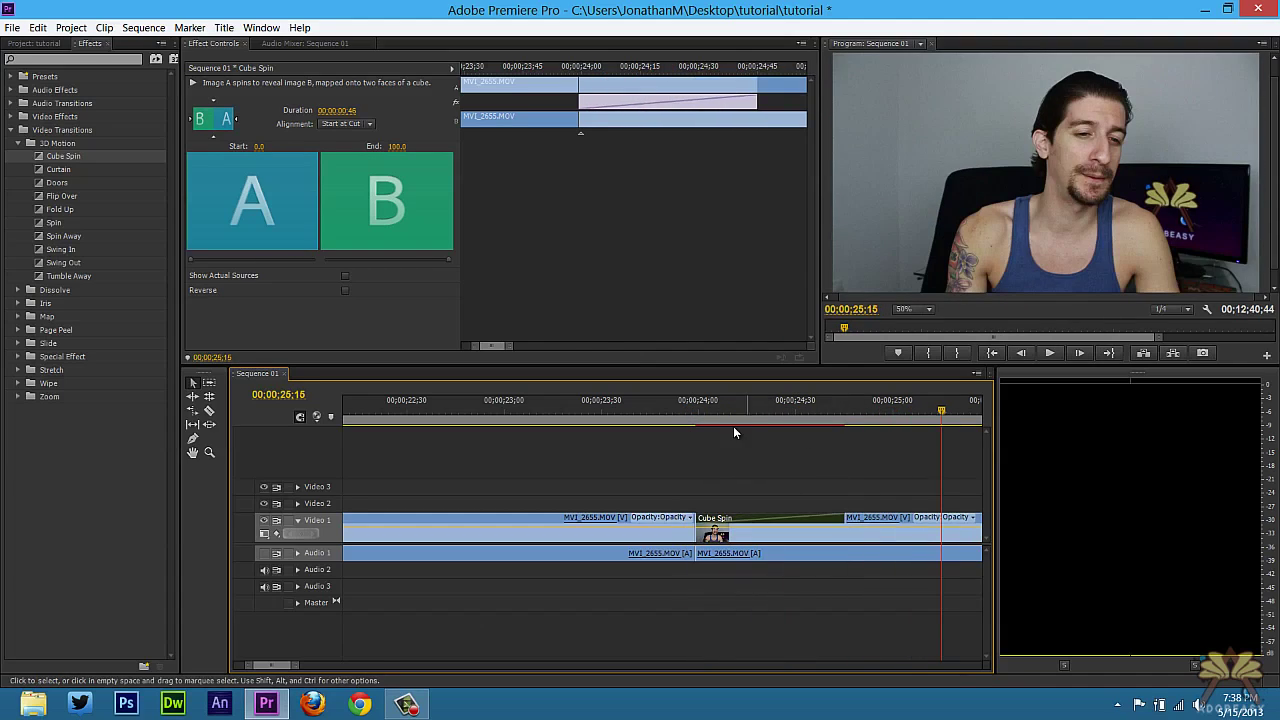
{"action": "left_click", "coordinate": [698, 408]}
{"action": "key", "text": "space"}
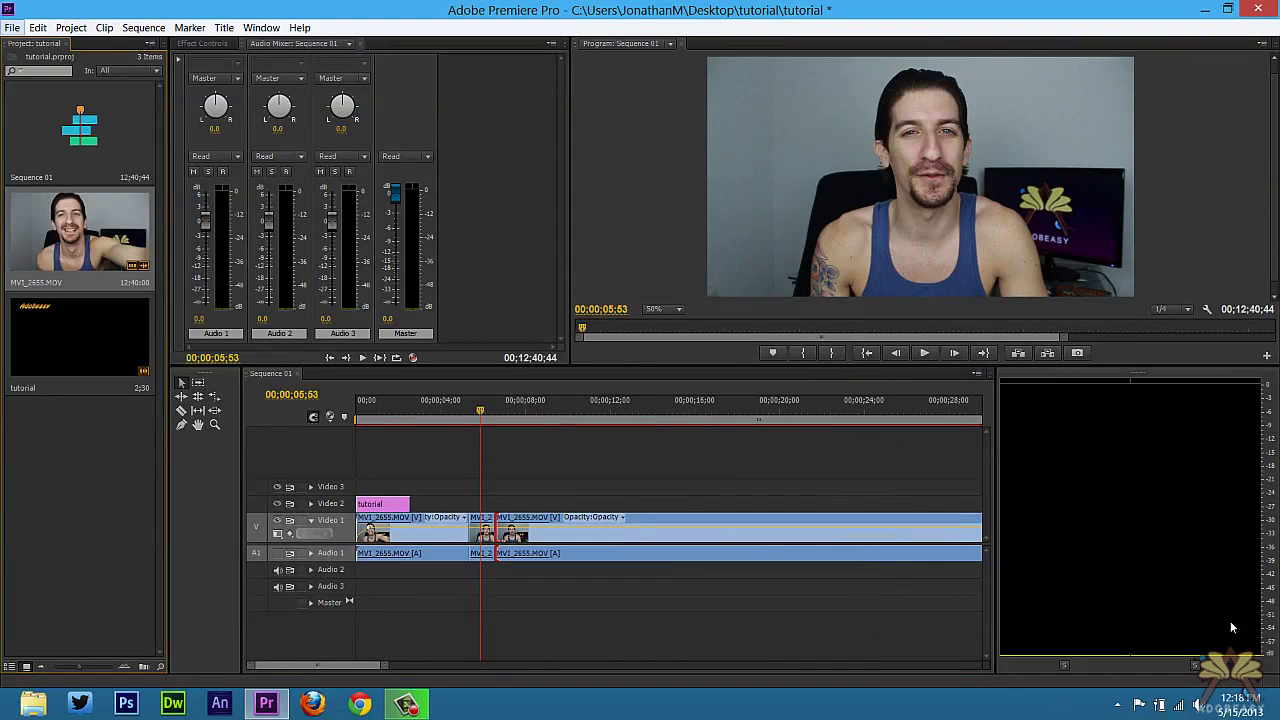
Open the media export settings for MVI_2655.MOV.
{"action": "key", "text": "alt+f"}
{"action": "key", "text": "Down"}
{"action": "key", "text": "Down"}
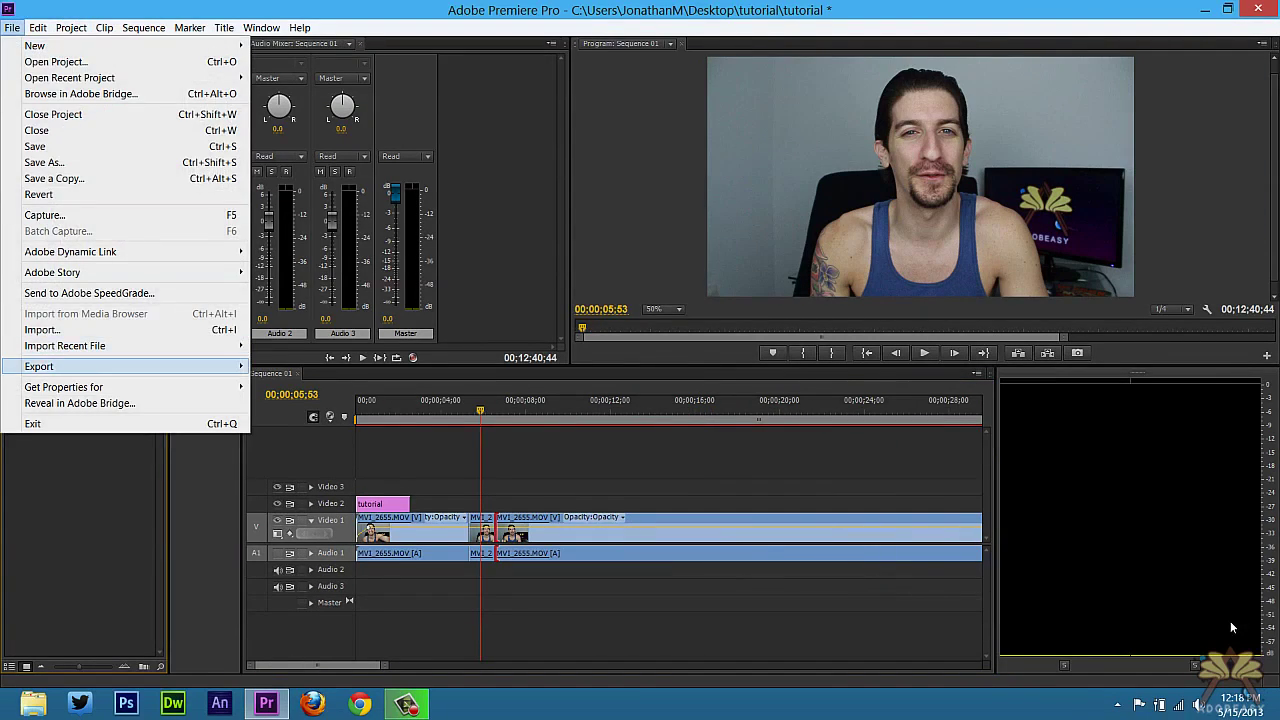
{"action": "key", "text": "Right"}
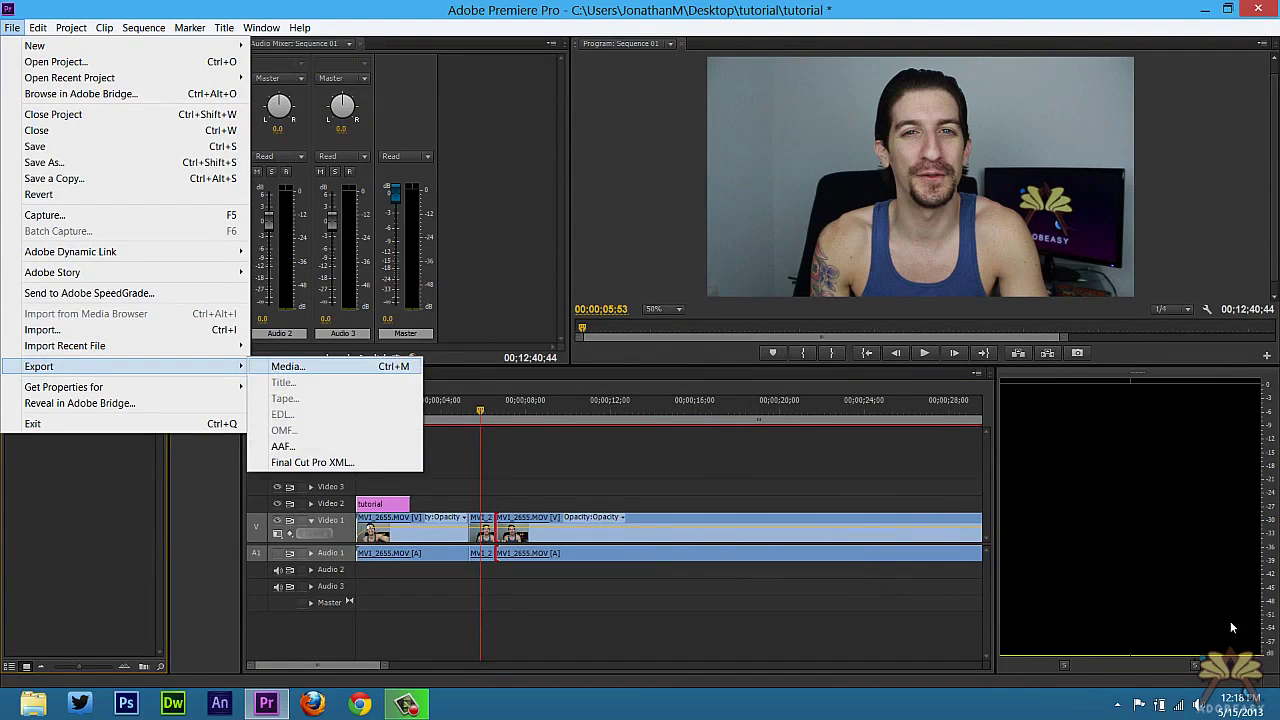
{"action": "key", "text": "Return"}
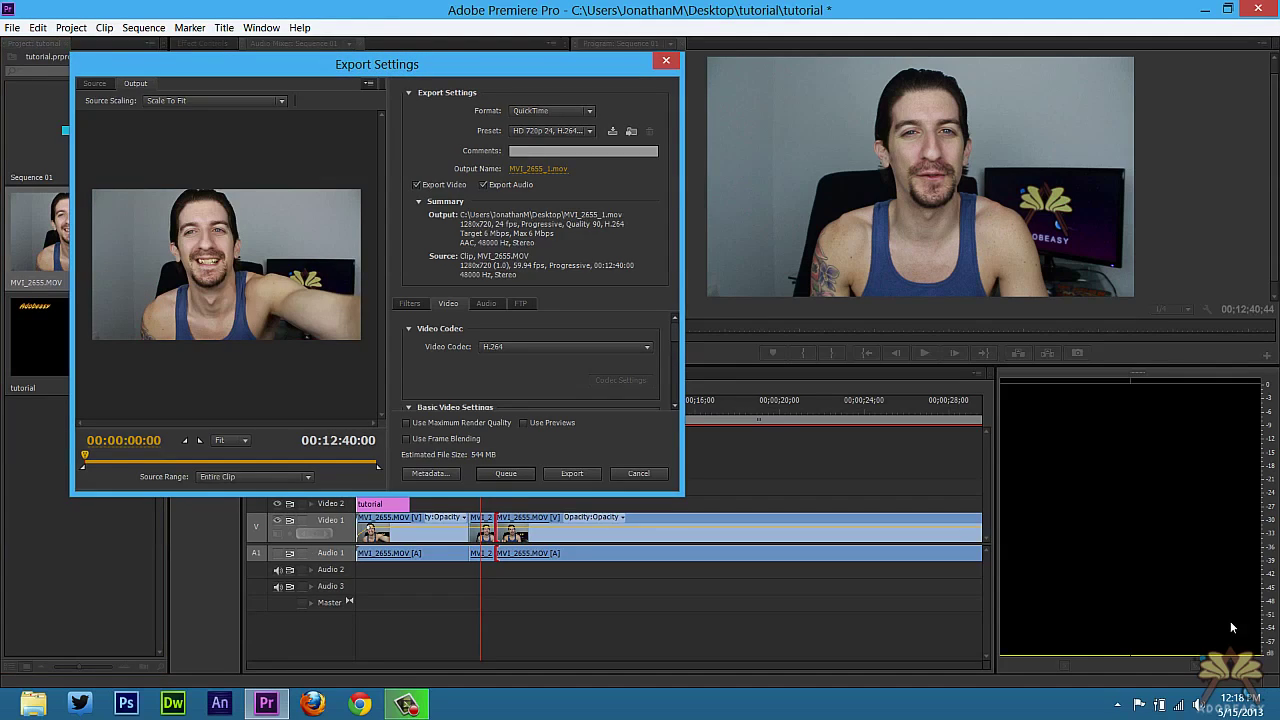
Choose the QuickTime format with the HD 720p 24, H.264, AAC 48kHz preset, and close the export settings without exporting.
{"action": "mouse_move", "coordinate": [378, 467]}
{"action": "left_mouse_down"}
{"action": "mouse_move", "coordinate": [256, 467]}
{"action": "mouse_move", "coordinate": [378, 467]}
{"action": "left_mouse_up"}
{"action": "left_click", "coordinate": [551, 110]}
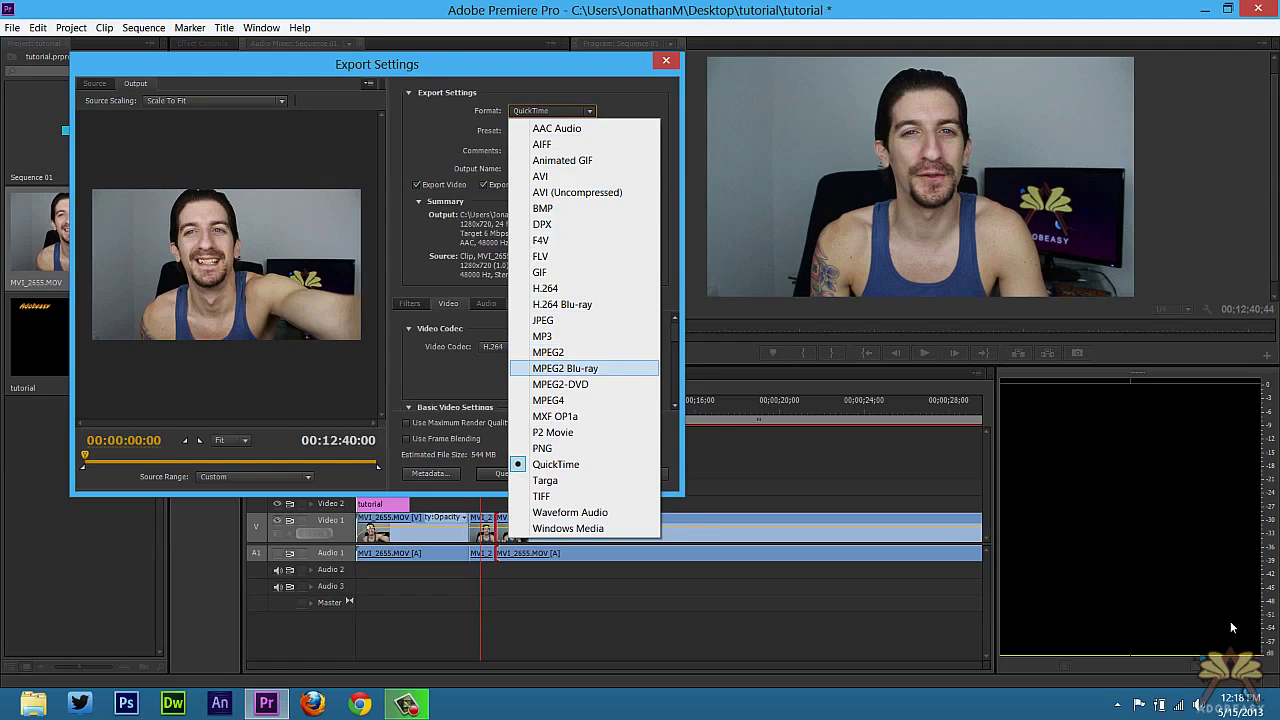
{"action": "left_click", "coordinate": [556, 464]}
{"action": "left_click", "coordinate": [551, 131]}
{"action": "key", "text": "Down"}
{"action": "key", "text": "Up"}
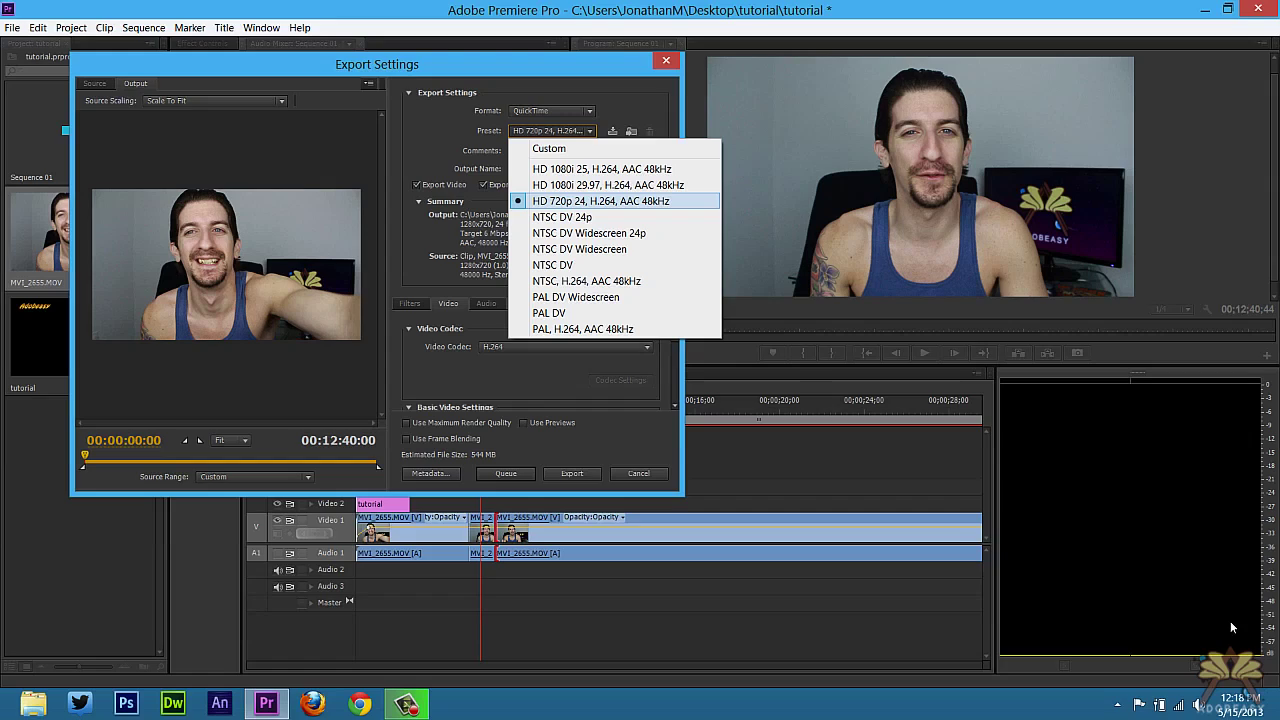
{"action": "key", "text": "Return"}
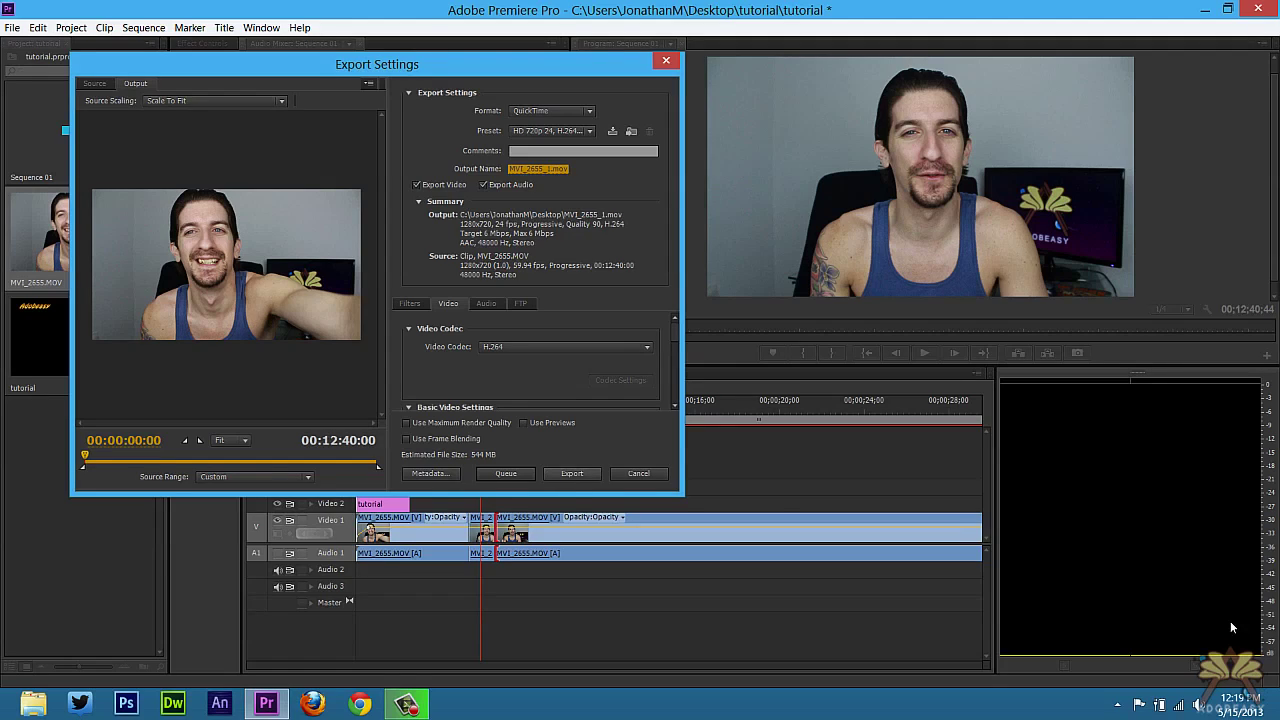
{"action": "key", "text": "Escape"}
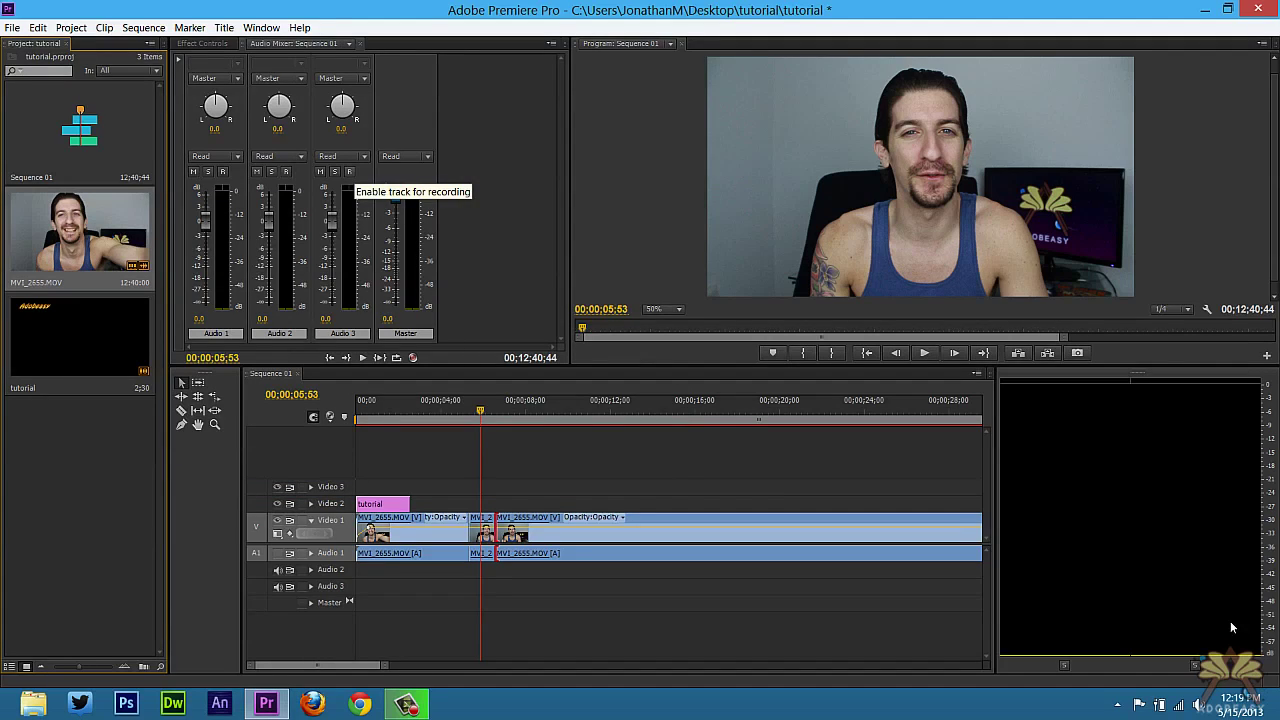